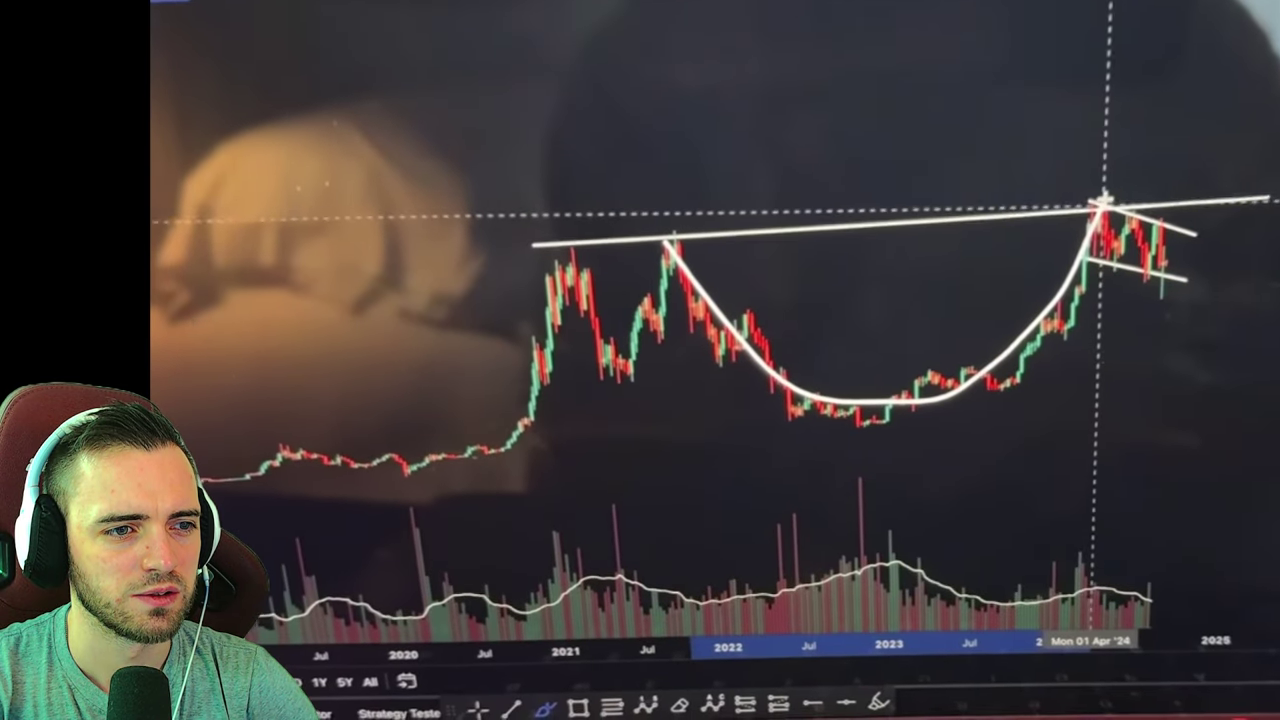
drag(1082, 255, 1091, 310)
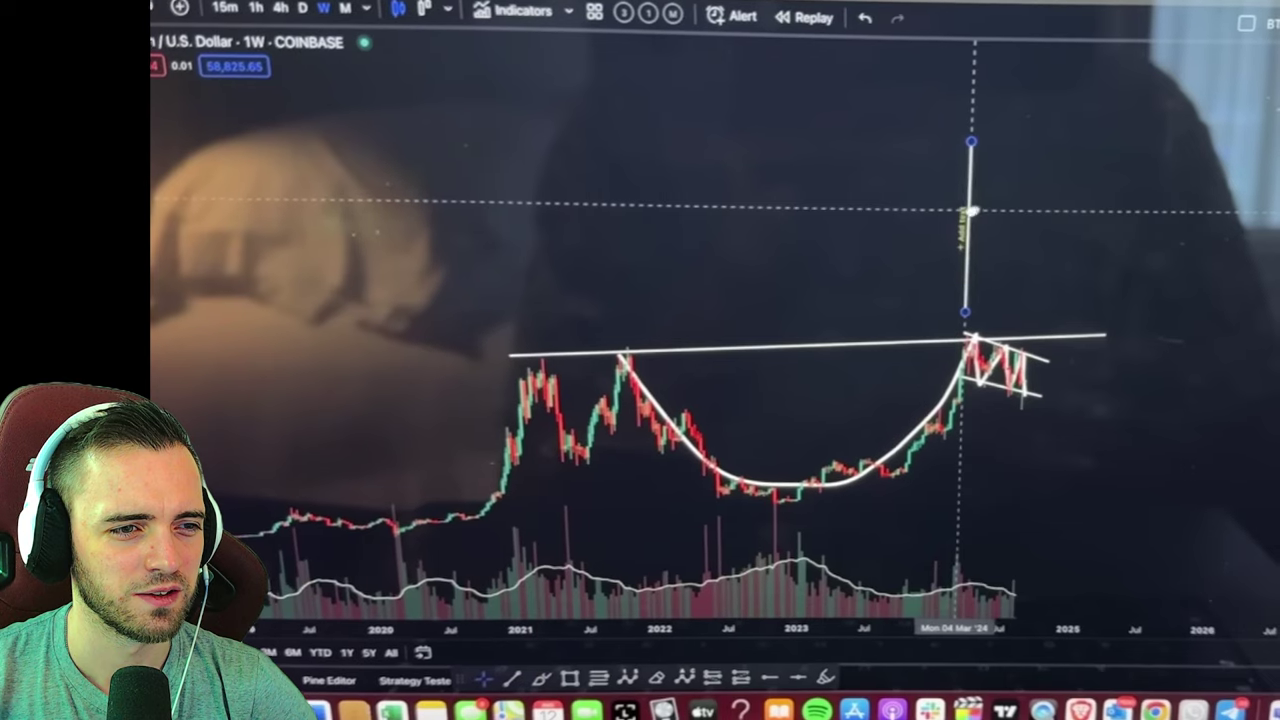
mouse_move(972, 211)
mouse_down()
mouse_move(1057, 208)
mouse_move(1062, 232)
mouse_move(1018, 243)
mouse_up()
click(1092, 211)
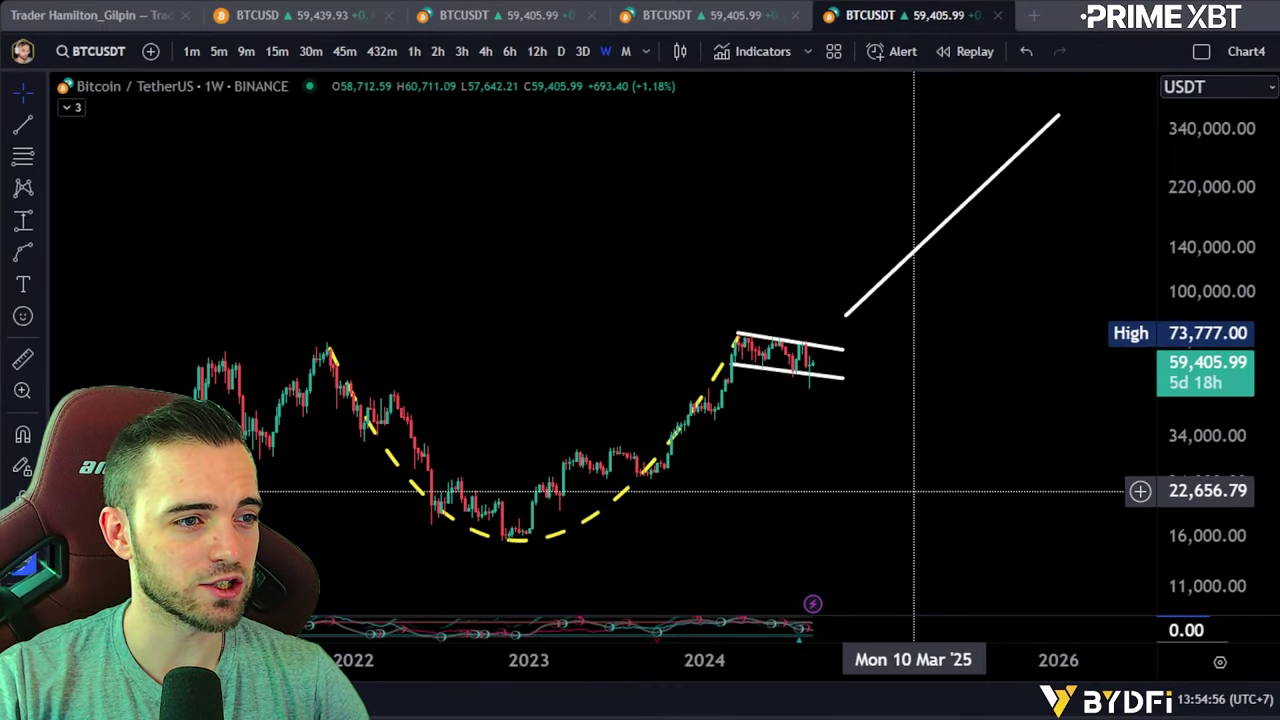
Draw a horizontal trend line at about 66,300 from the November 2021 high across the cup's rim to April 2025
scroll(914, 491, down, 1)
drag(1207, 491, 1207, 462)
drag(994, 506, 974, 446)
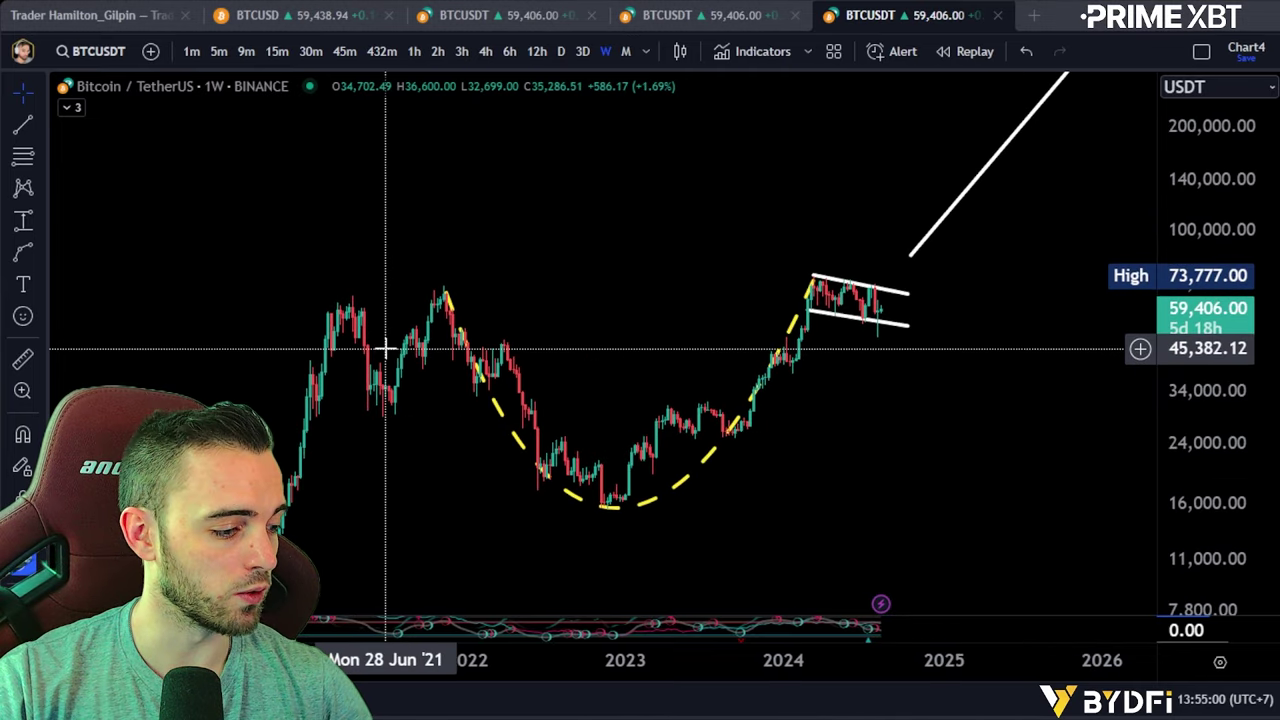
click(23, 124)
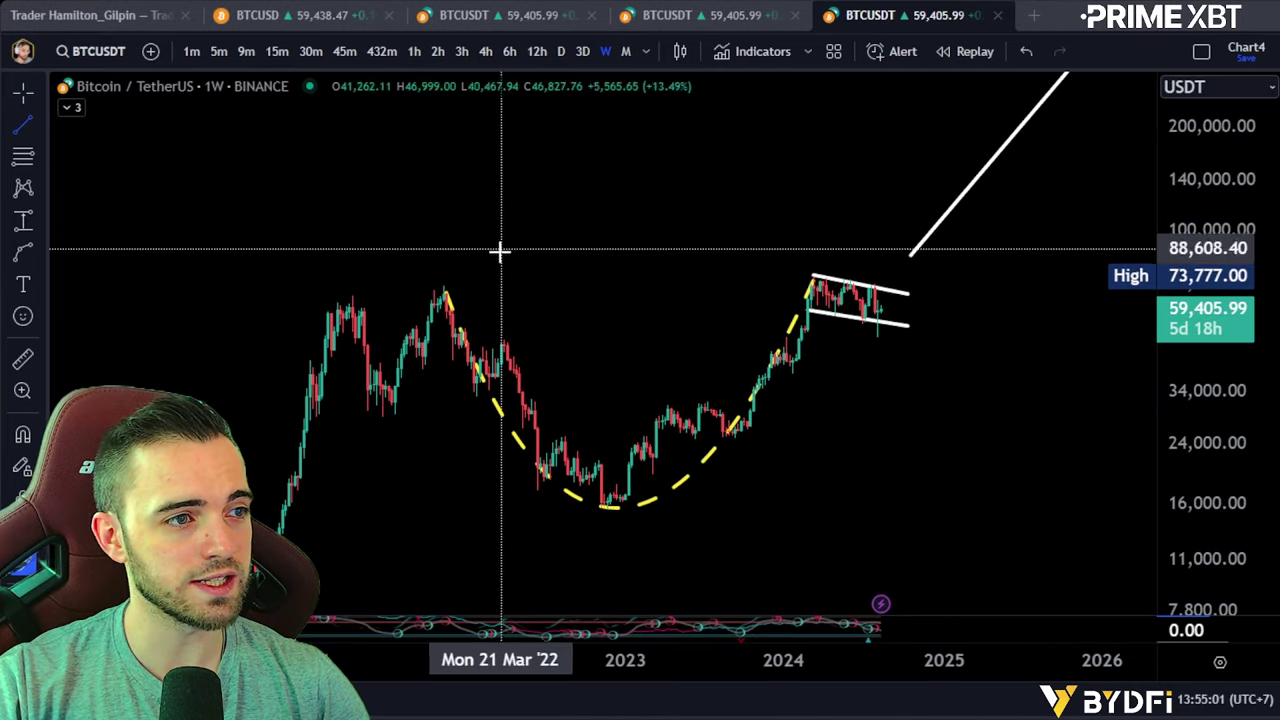
click(445, 294)
click(1005, 293)
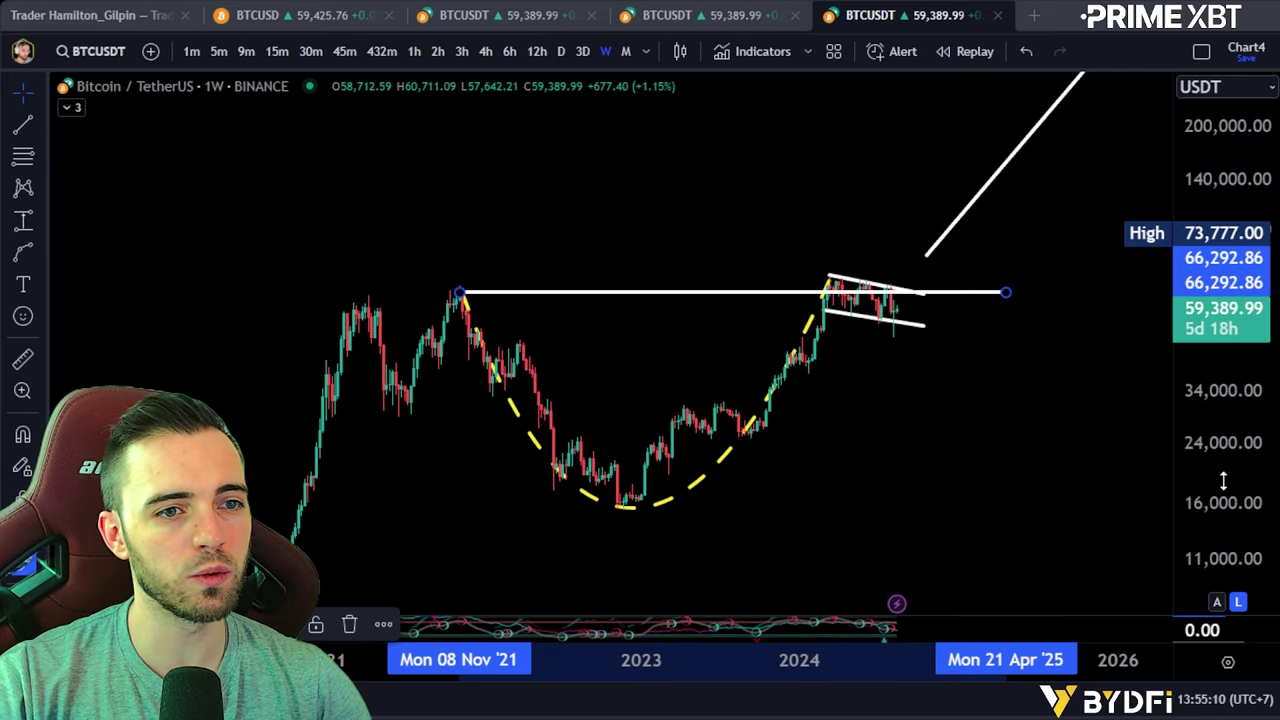
Measure the price range from about 69,080 up to the March 2024 high at the start of the flag
drag(1223, 480, 1223, 180)
scroll(943, 337, up, 5)
drag(877, 418, 1106, 532)
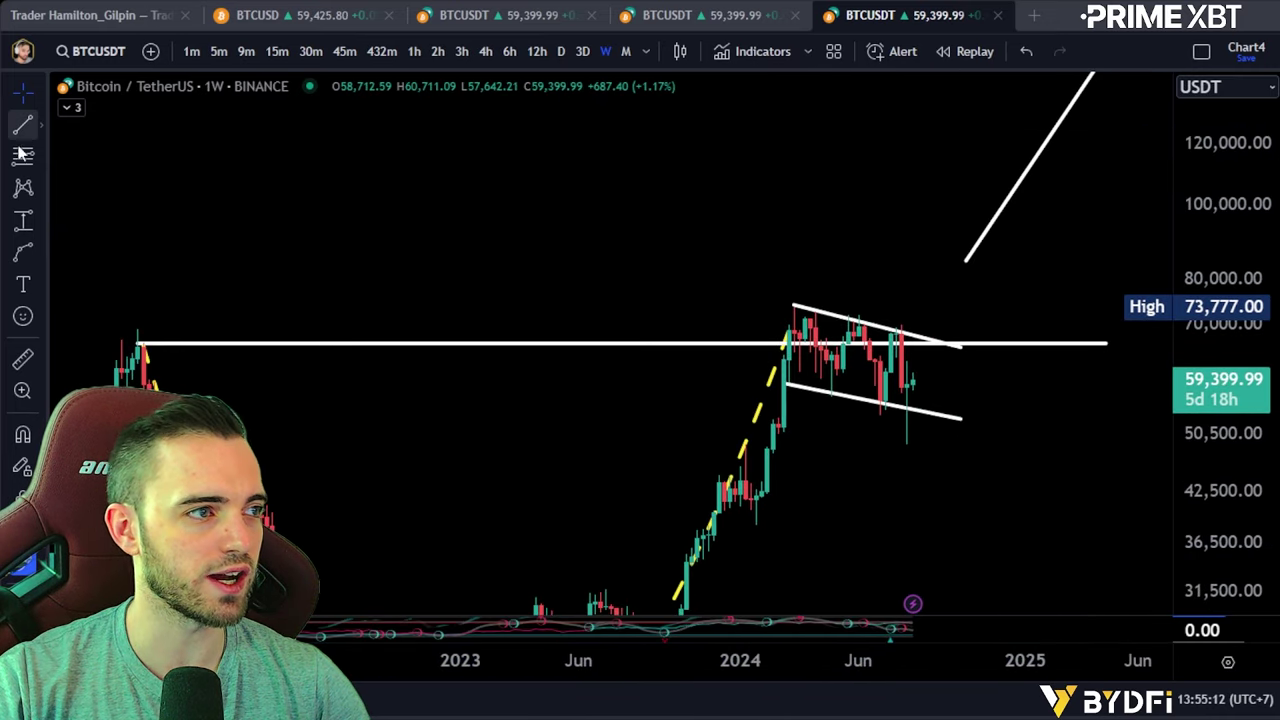
click(23, 220)
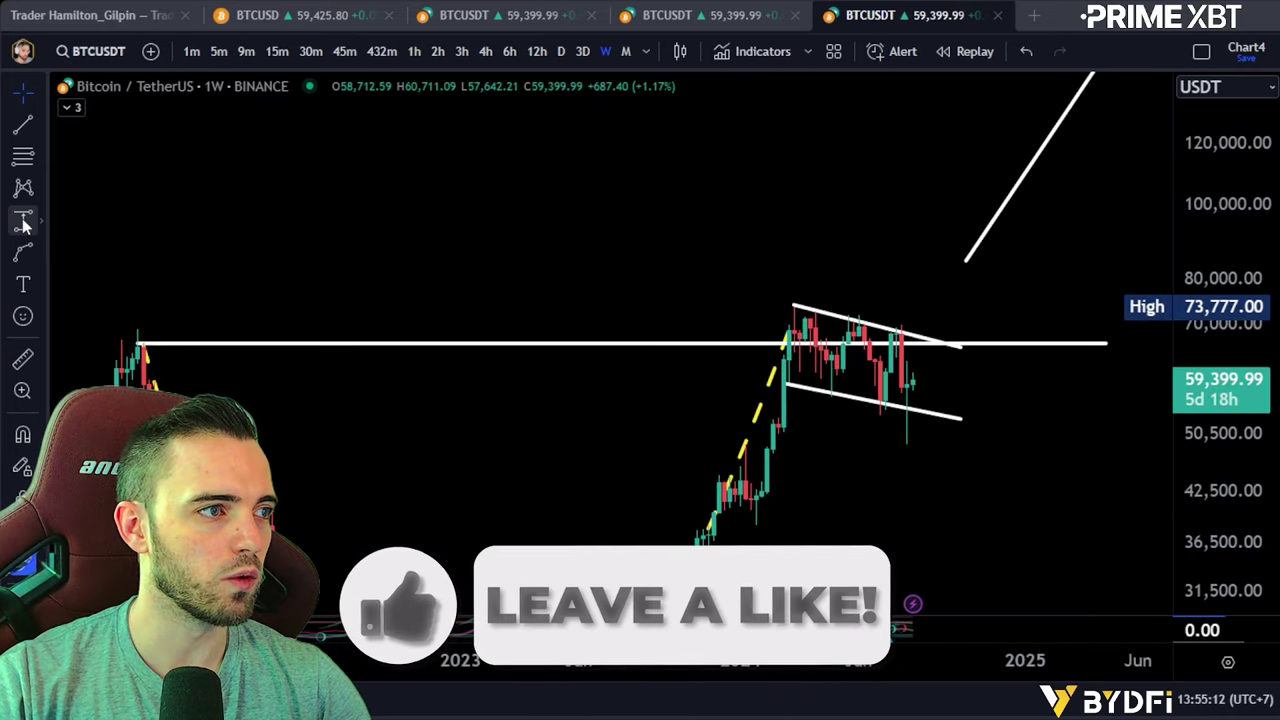
click(444, 330)
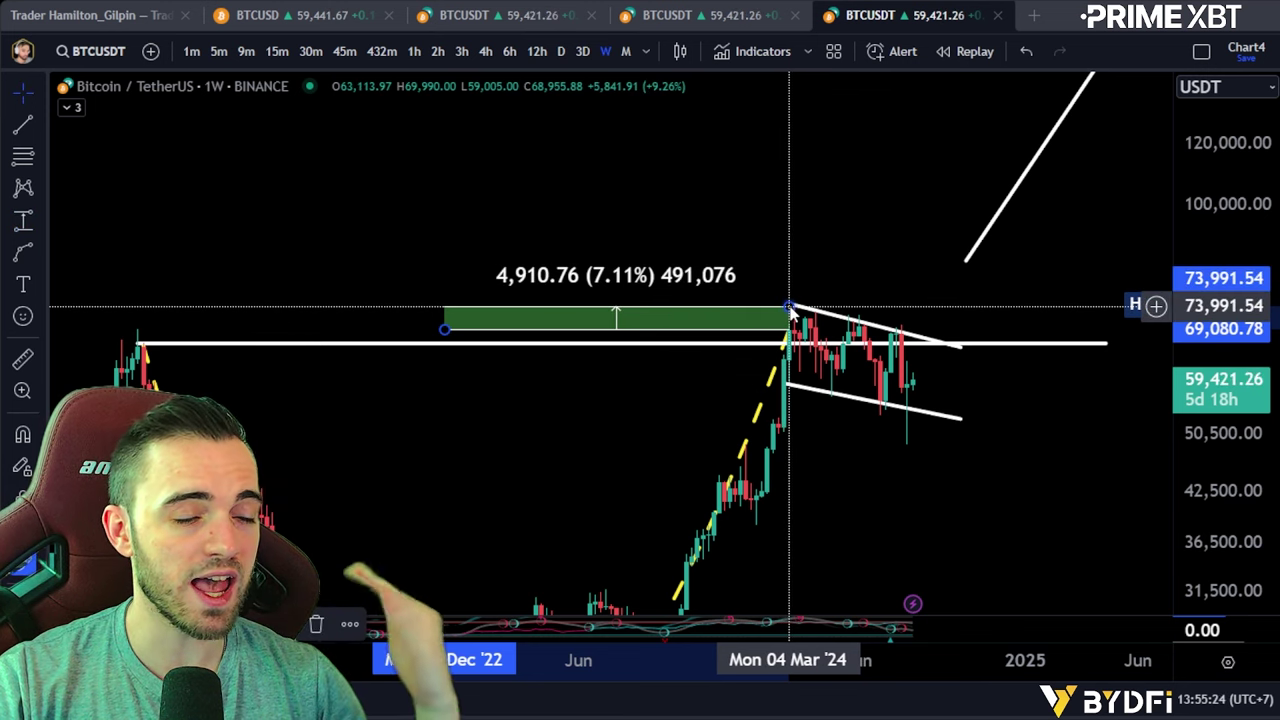
click(790, 306)
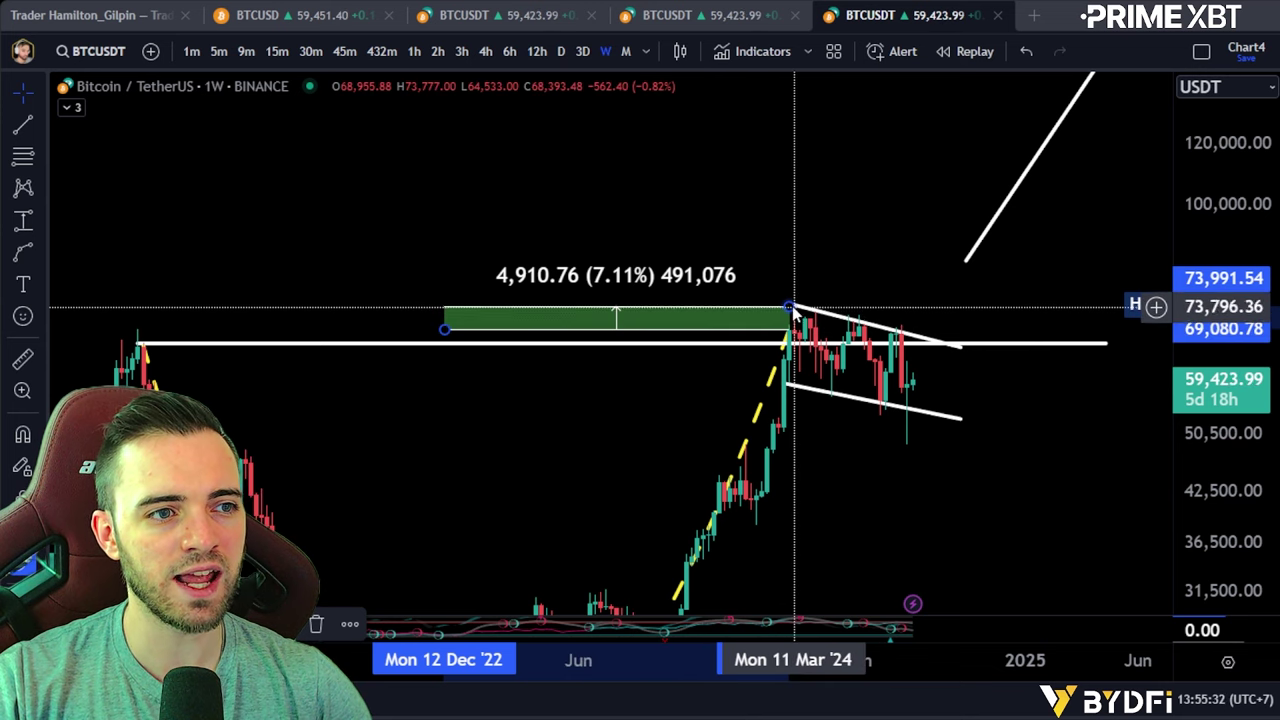
drag(790, 307, 790, 288)
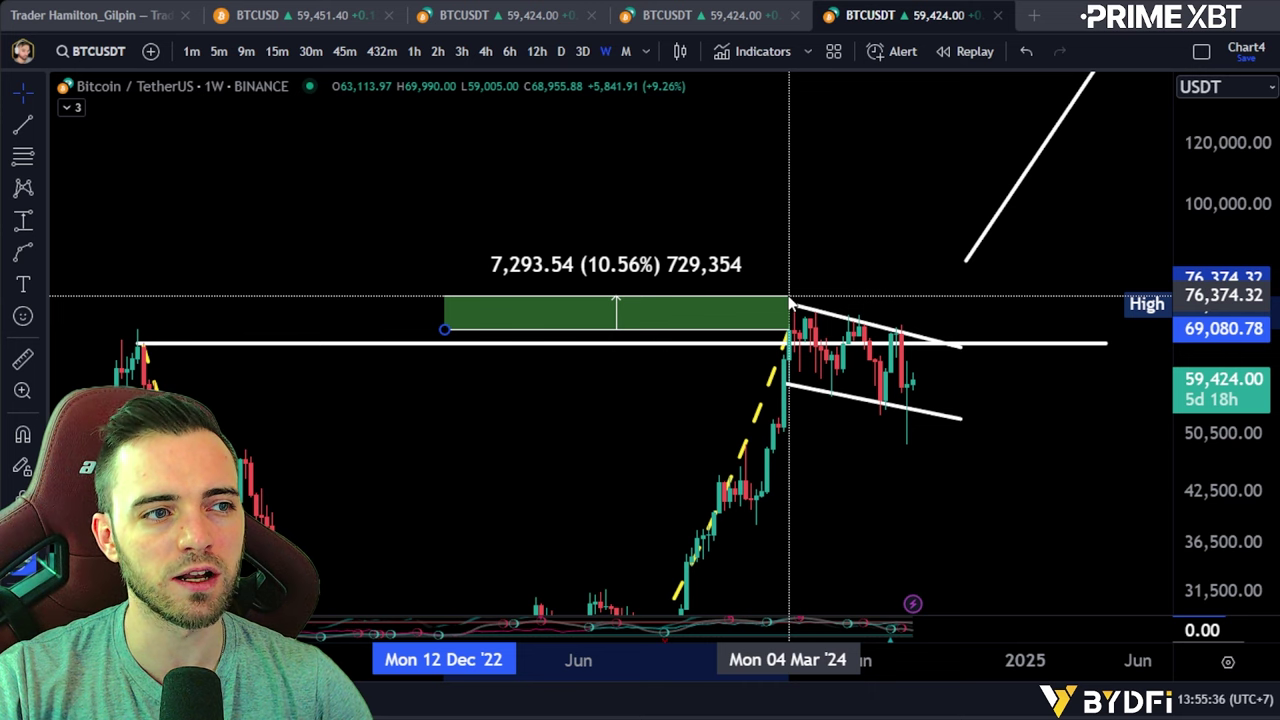
mouse_move(790, 297)
mouse_down()
mouse_move(790, 320)
mouse_move(794, 310)
mouse_up()
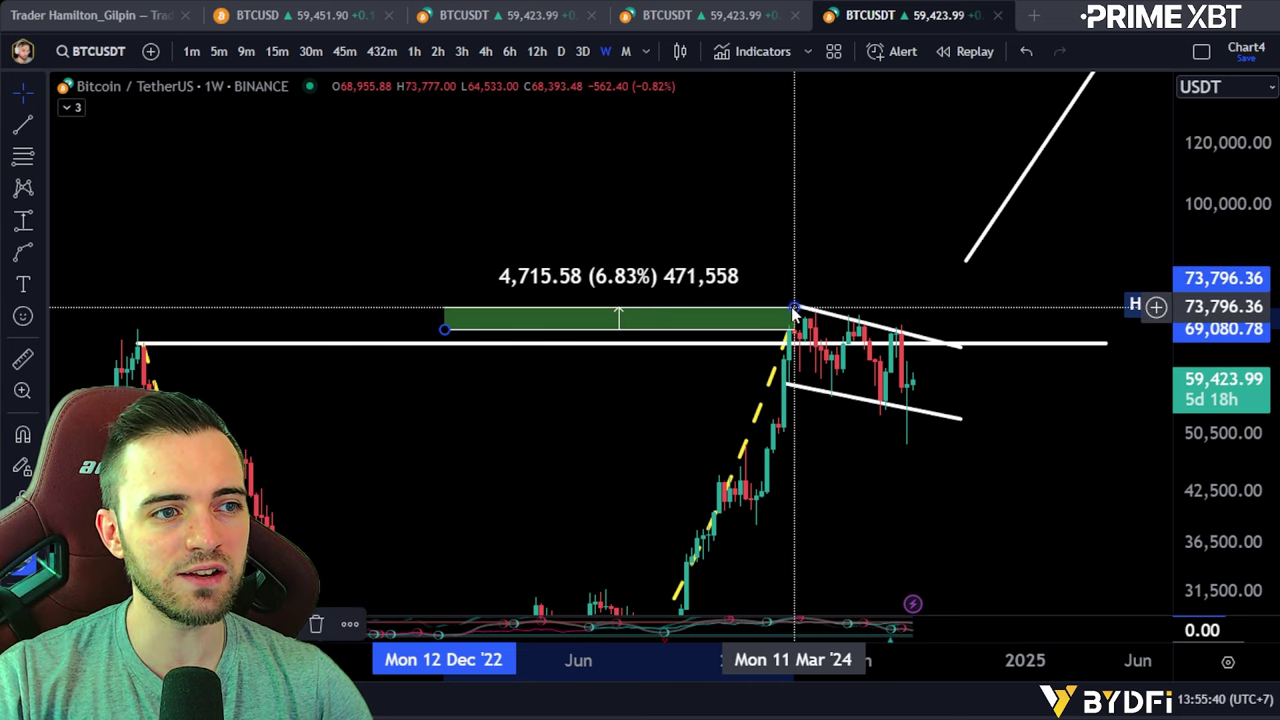
Delete the price range measurement above the cup's horizontal neckline
scroll(700, 330, down, 1)
drag(1063, 277, 886, 363)
drag(1197, 280, 1197, 560)
scroll(1052, 446, down, 5)
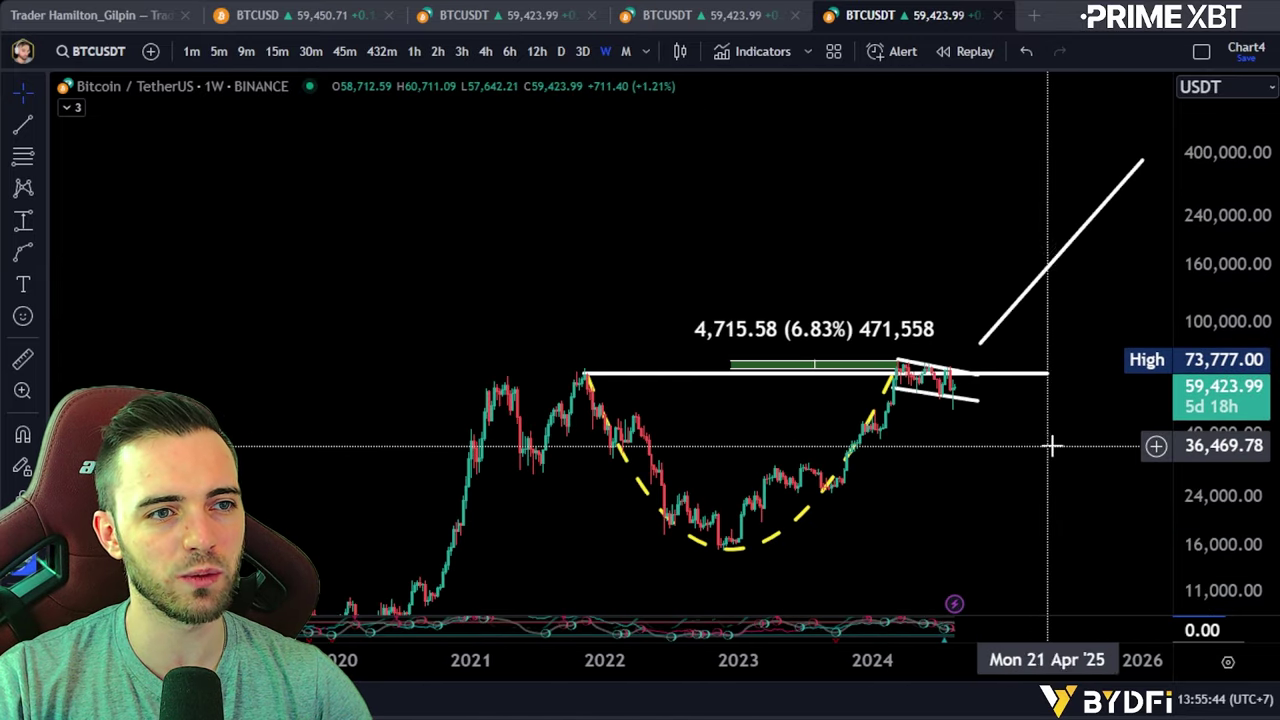
drag(1052, 446, 874, 449)
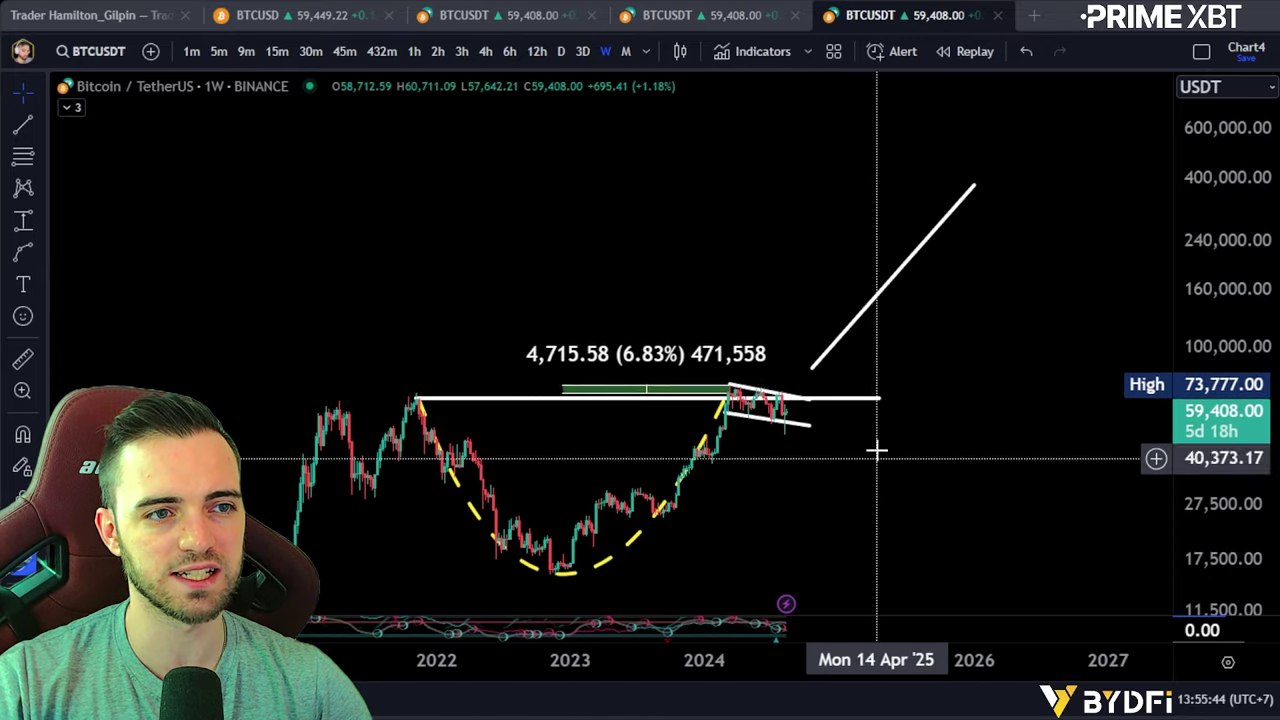
click(676, 393)
drag(1196, 498, 1194, 326)
scroll(1046, 486, up, 3)
drag(919, 513, 1096, 448)
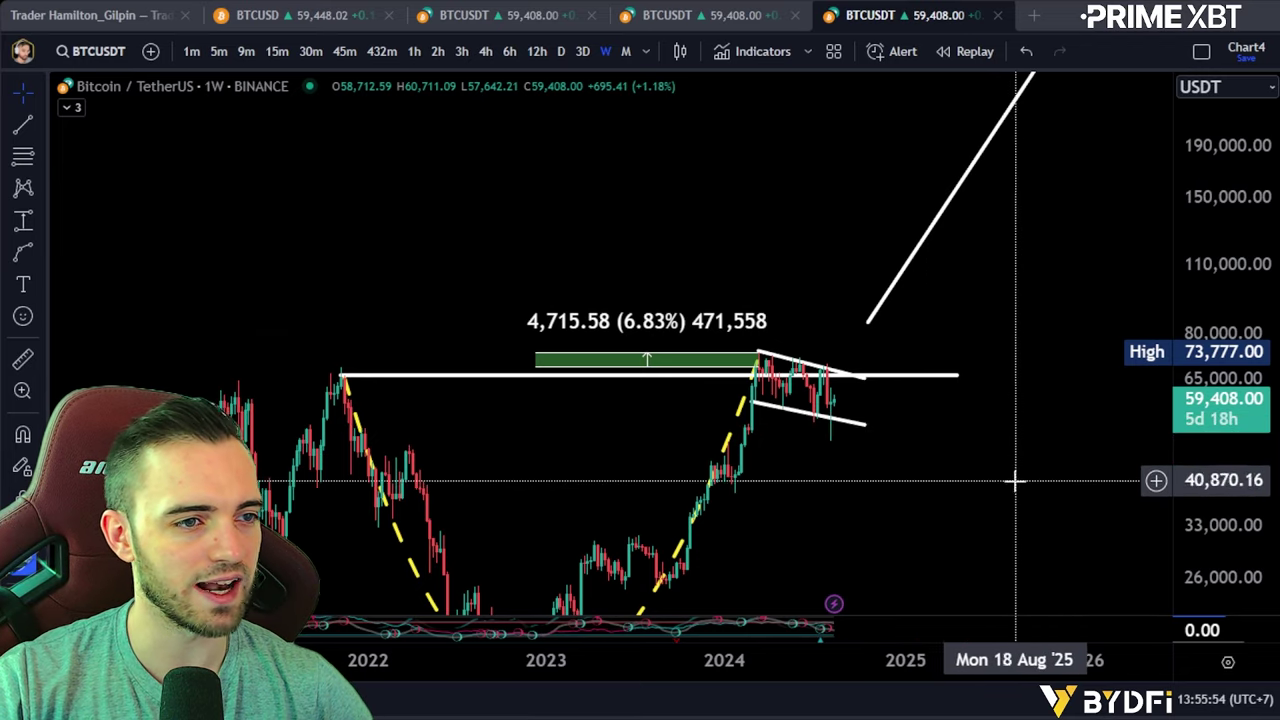
drag(957, 476, 980, 425)
click(670, 311)
key(Delete)
Move the diagonal projection line onto the cup, from its low near 16,000 up to the March 2024 high
drag(864, 483, 857, 376)
drag(1004, 291, 970, 380)
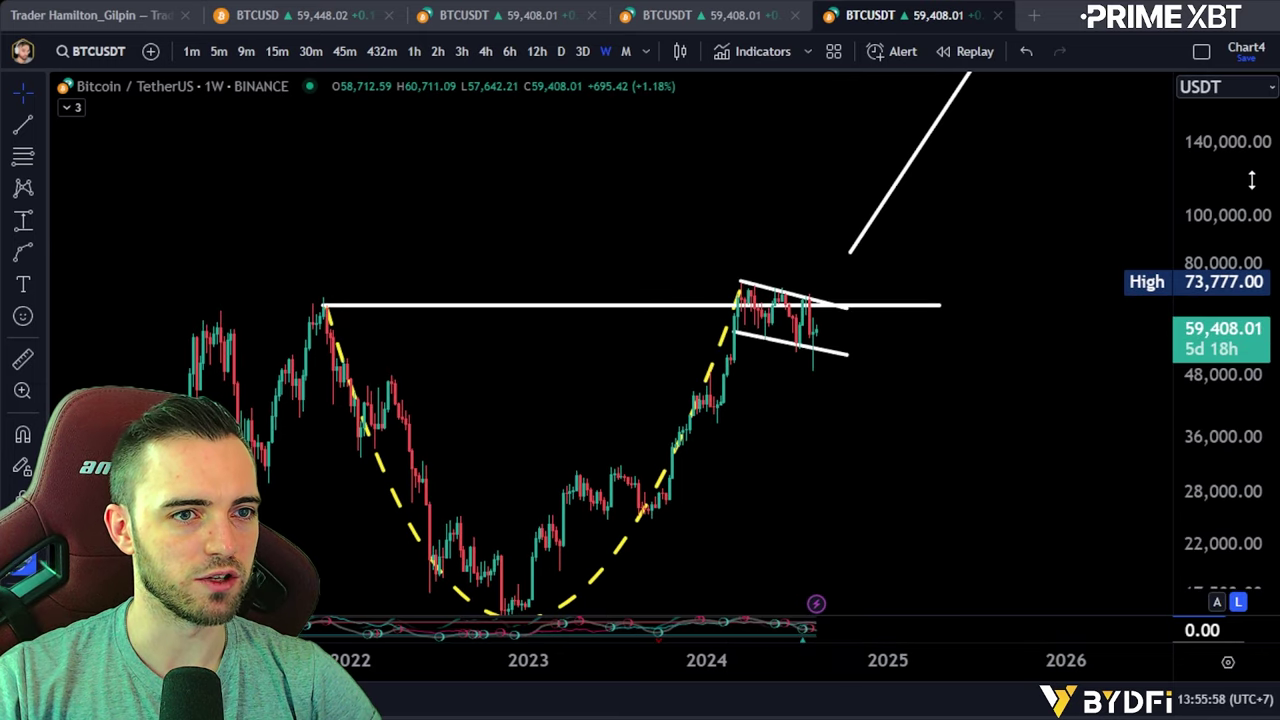
drag(1251, 180, 1251, 430)
drag(937, 233, 741, 316)
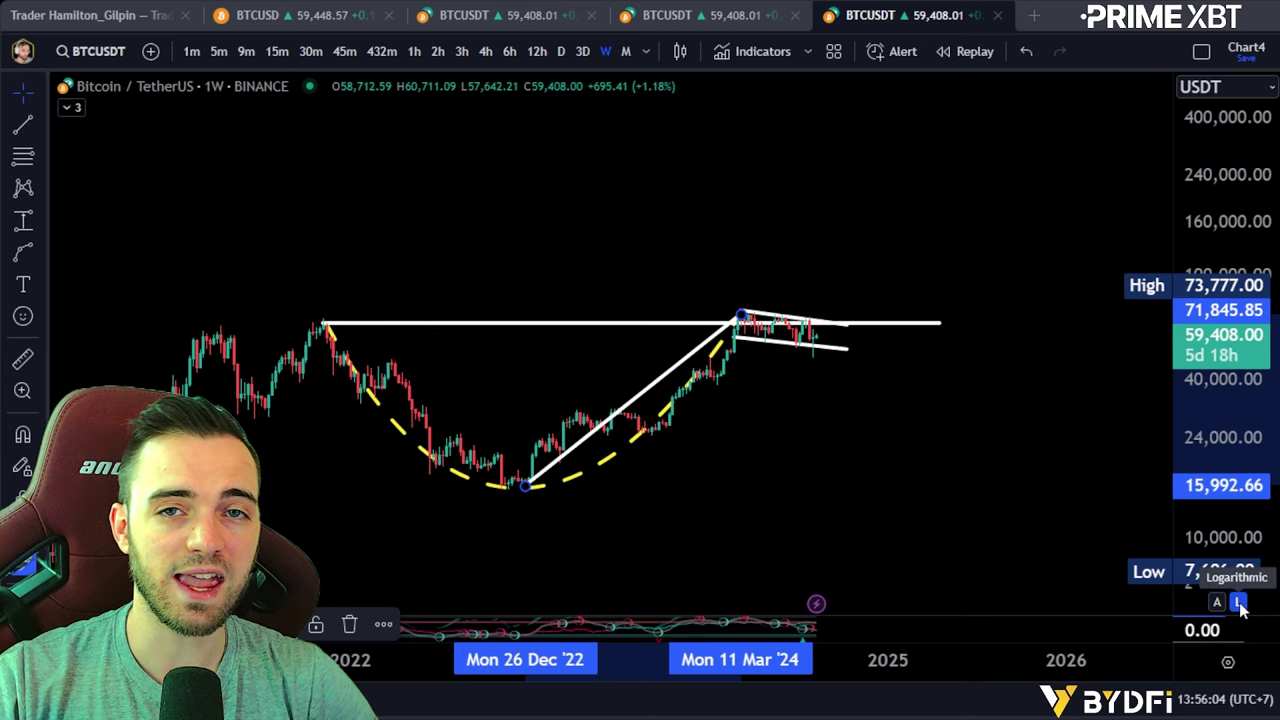
Compare the cup pattern on the linear and logarithmic price scales, and refit the logarithmic chart around the pattern
click(1240, 604)
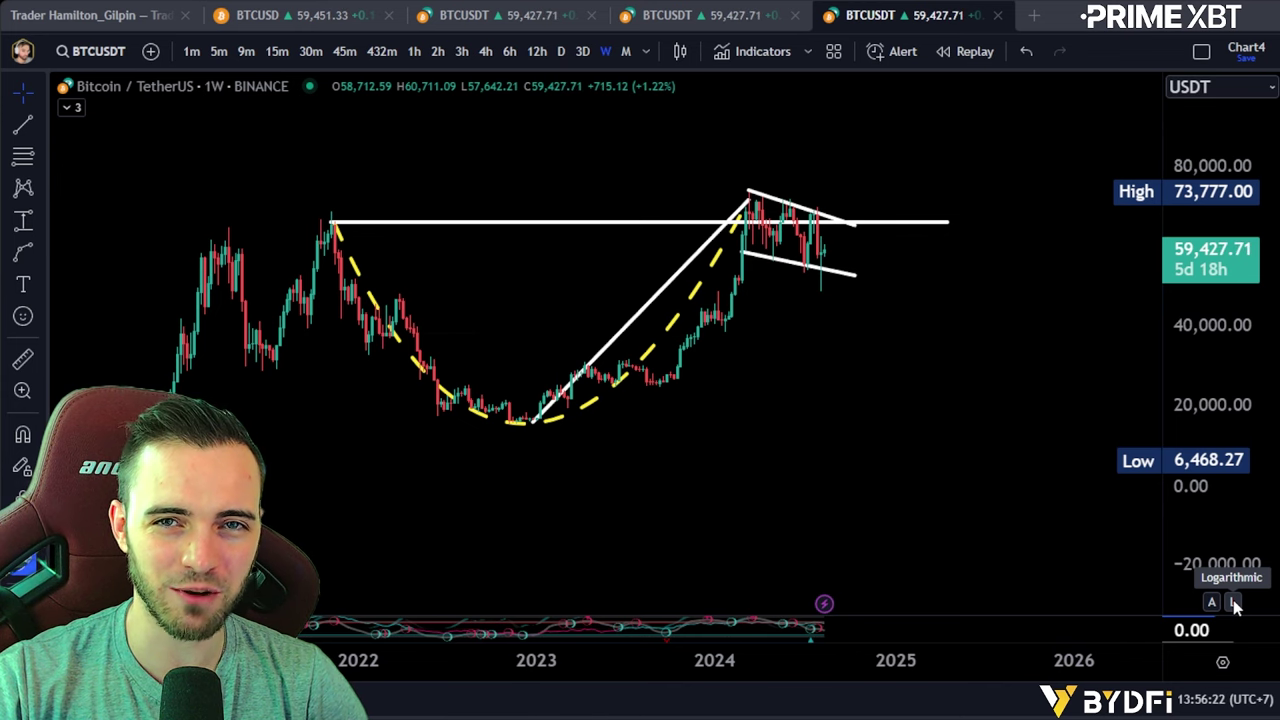
click(1234, 602)
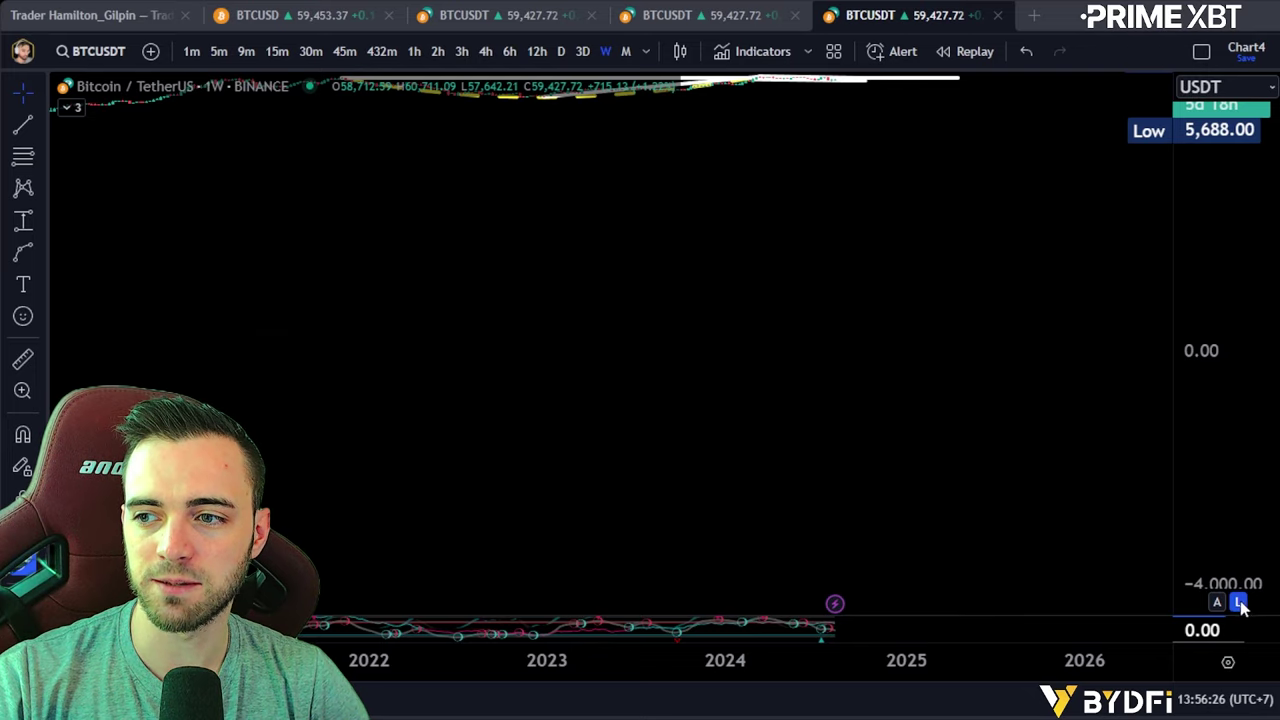
drag(889, 229, 905, 468)
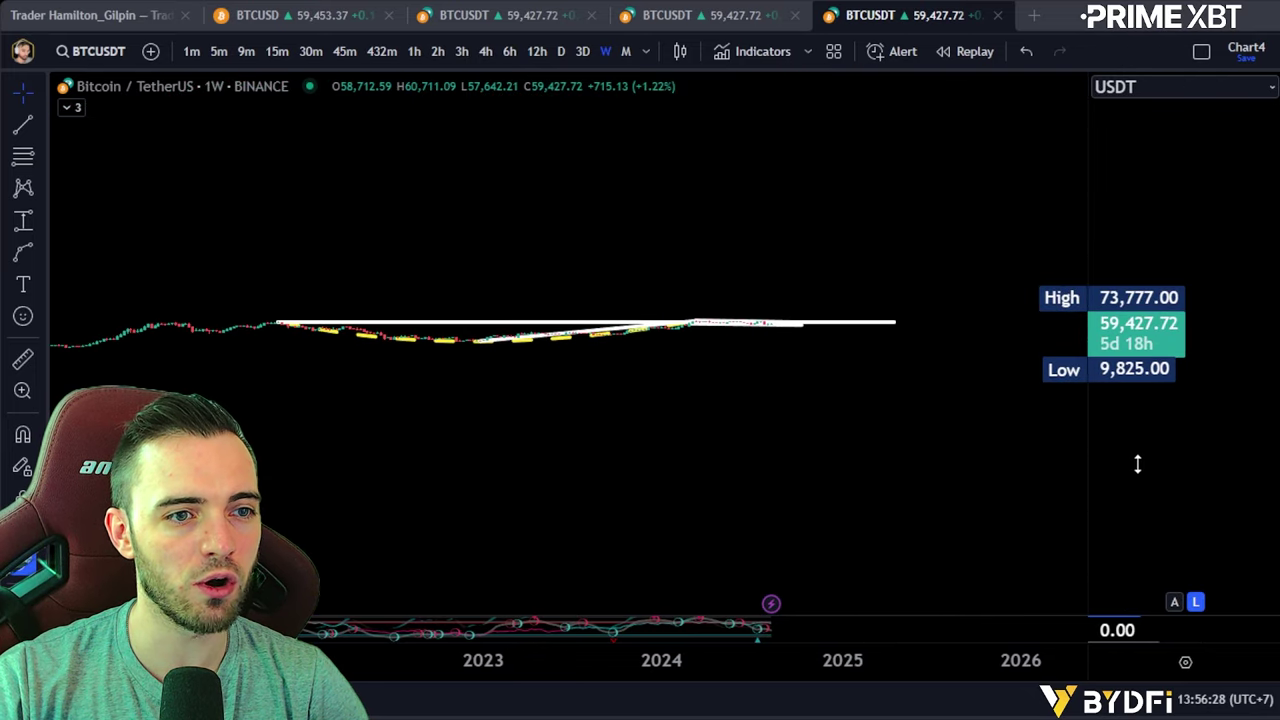
drag(1136, 466, 1136, 40)
drag(1158, 447, 1158, 120)
drag(883, 277, 921, 347)
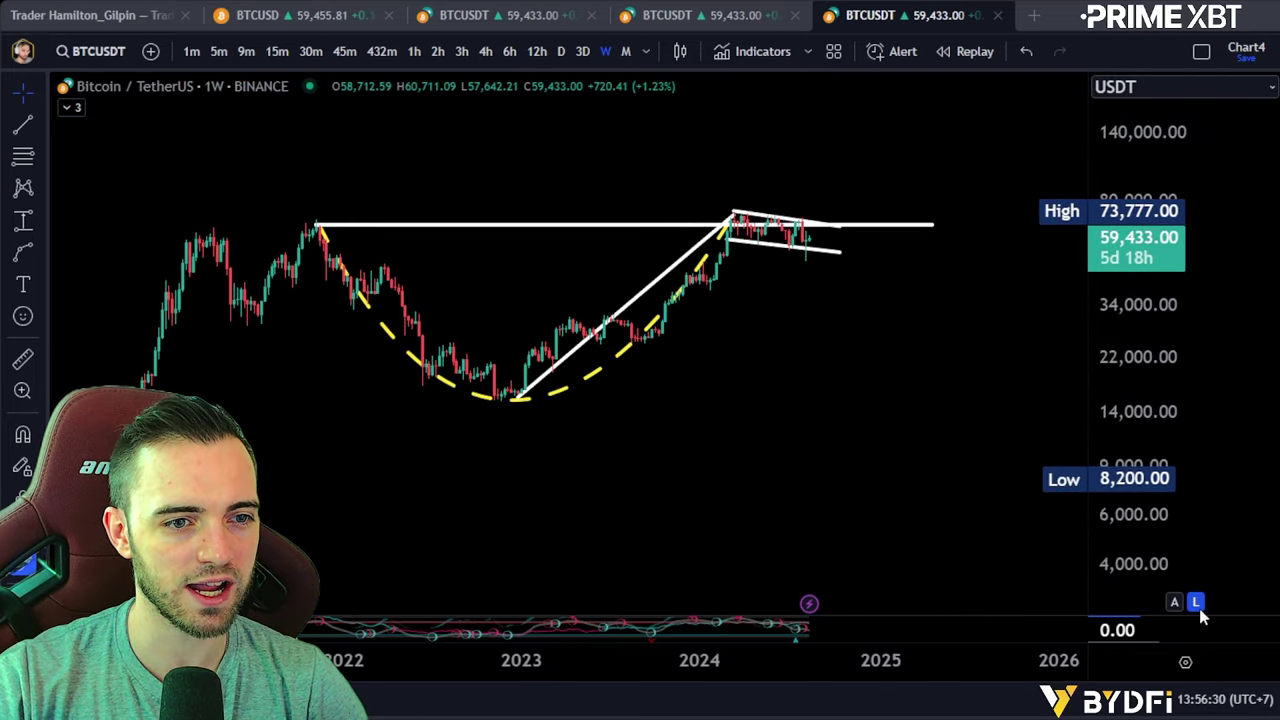
drag(1171, 498, 1171, 392)
drag(795, 346, 889, 406)
drag(866, 363, 758, 415)
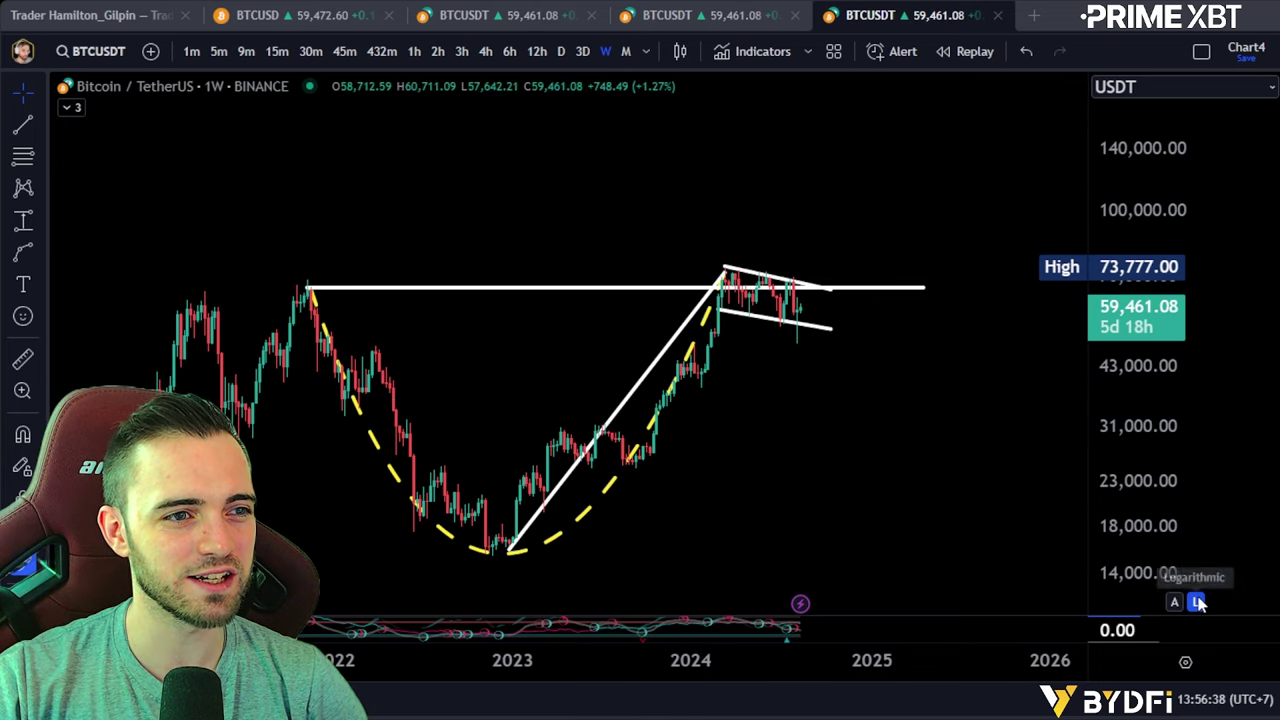
Move the diagonal line on the linear scale to the flag breakout, from about 72,343 to 128,196, and restore the logarithmic scale
click(1198, 602)
drag(700, 531, 981, 382)
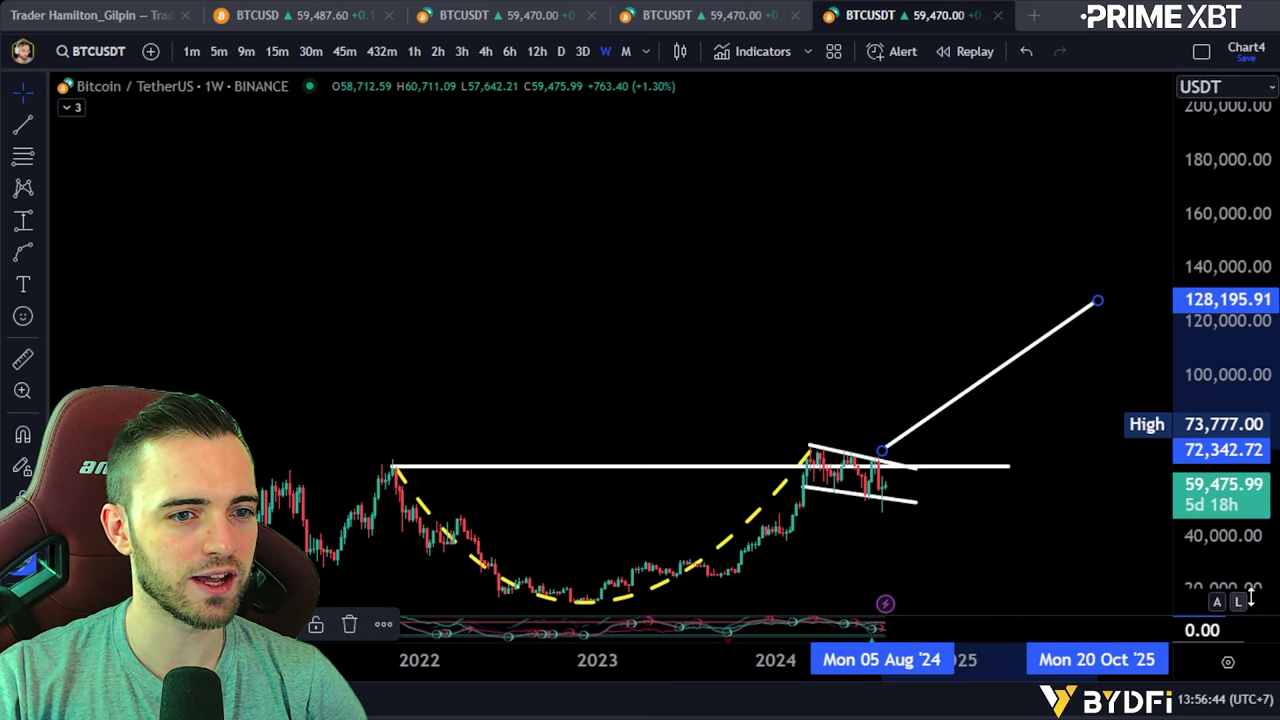
click(1239, 604)
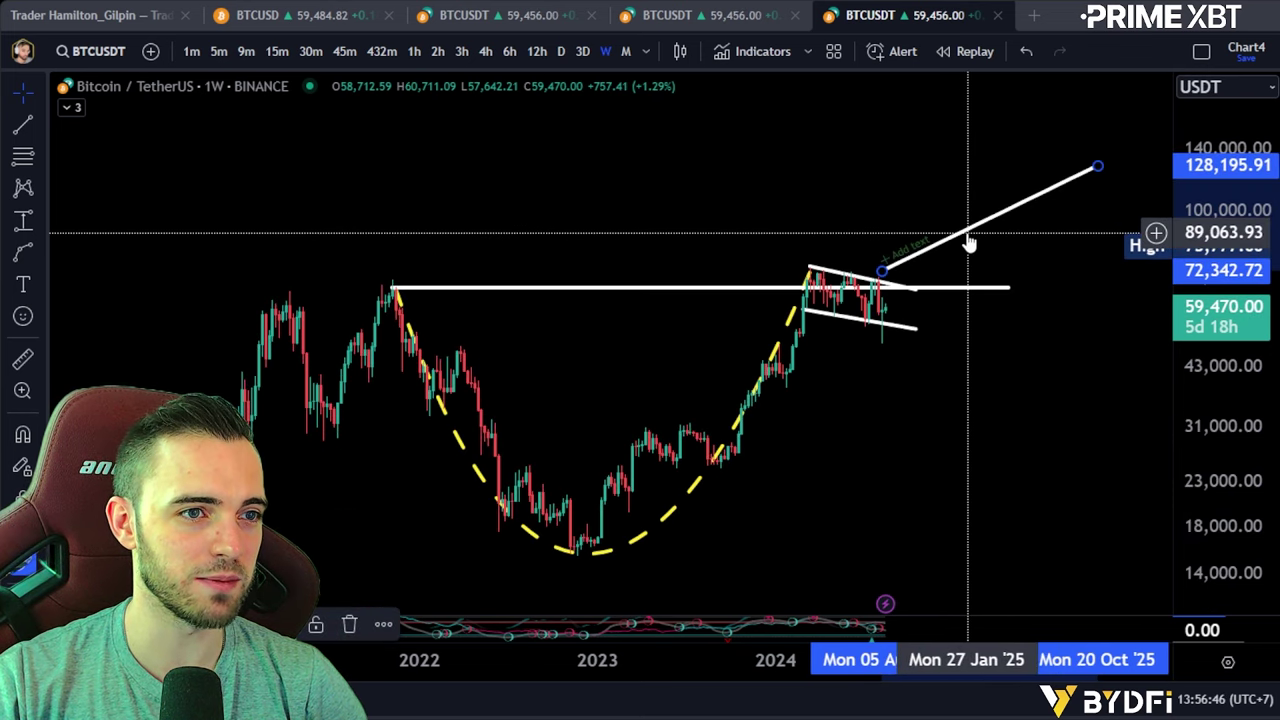
Refit the diagonal line from the cup's low to its rim and move it to the flag breakout, reaching about 320,000
drag(960, 237, 663, 509)
drag(799, 436, 818, 268)
drag(703, 420, 1042, 155)
drag(1101, 297, 1002, 477)
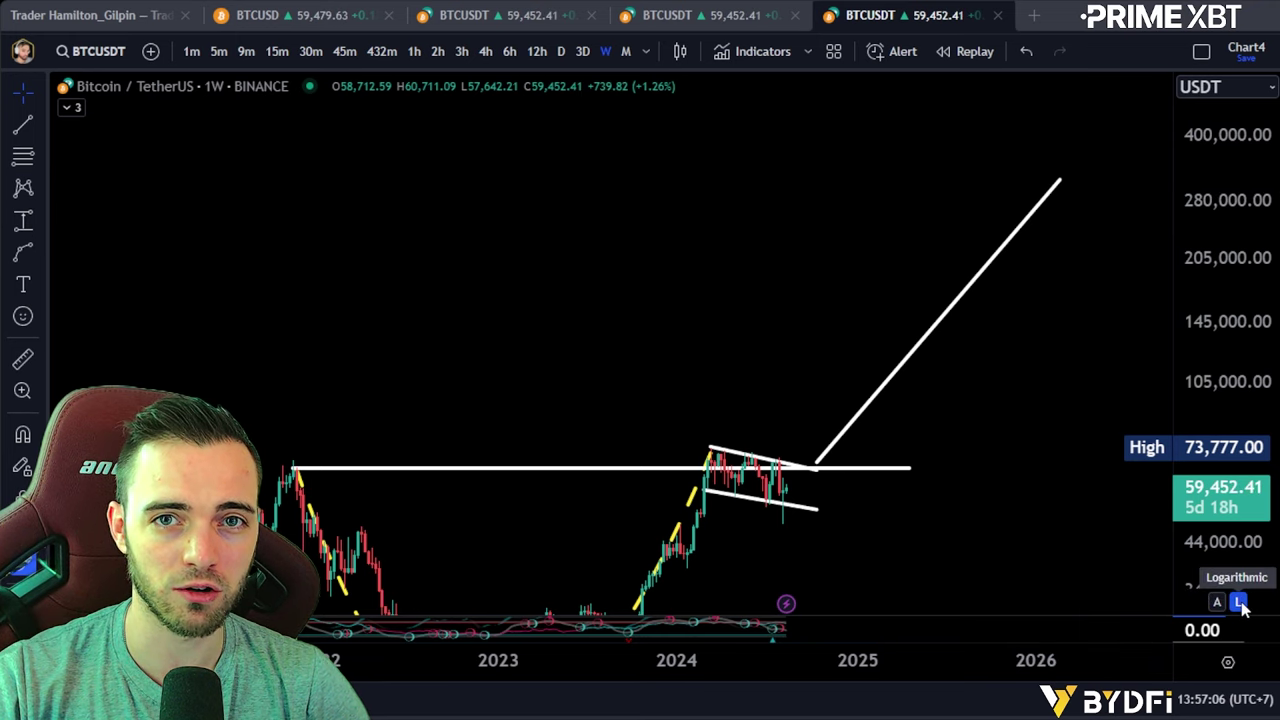
scroll(1014, 500, down, 5)
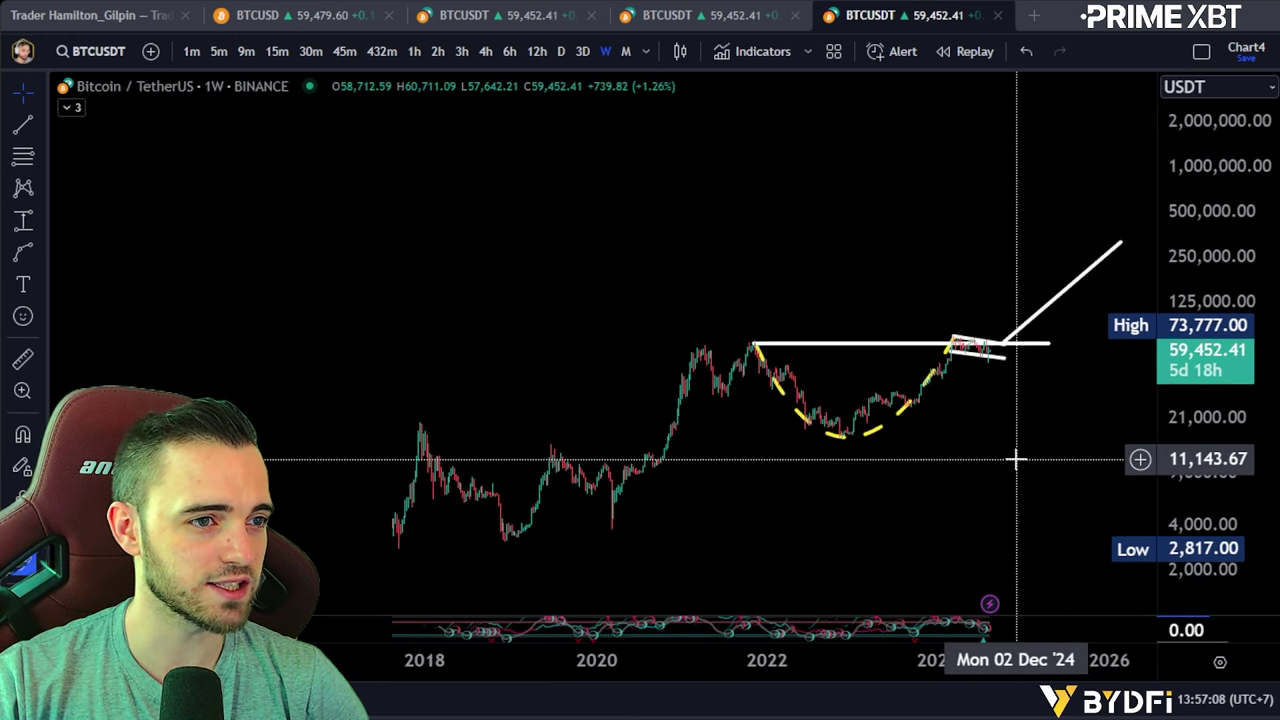
scroll(1014, 460, up, 5)
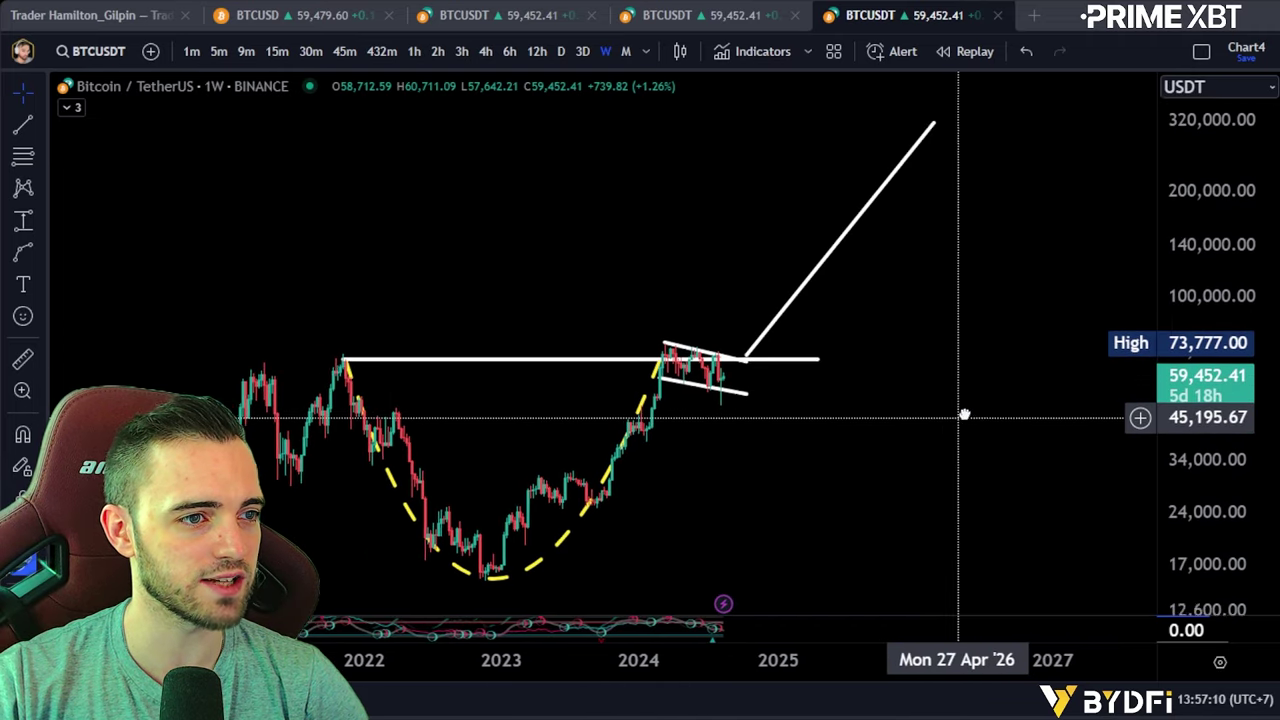
drag(964, 414, 1010, 383)
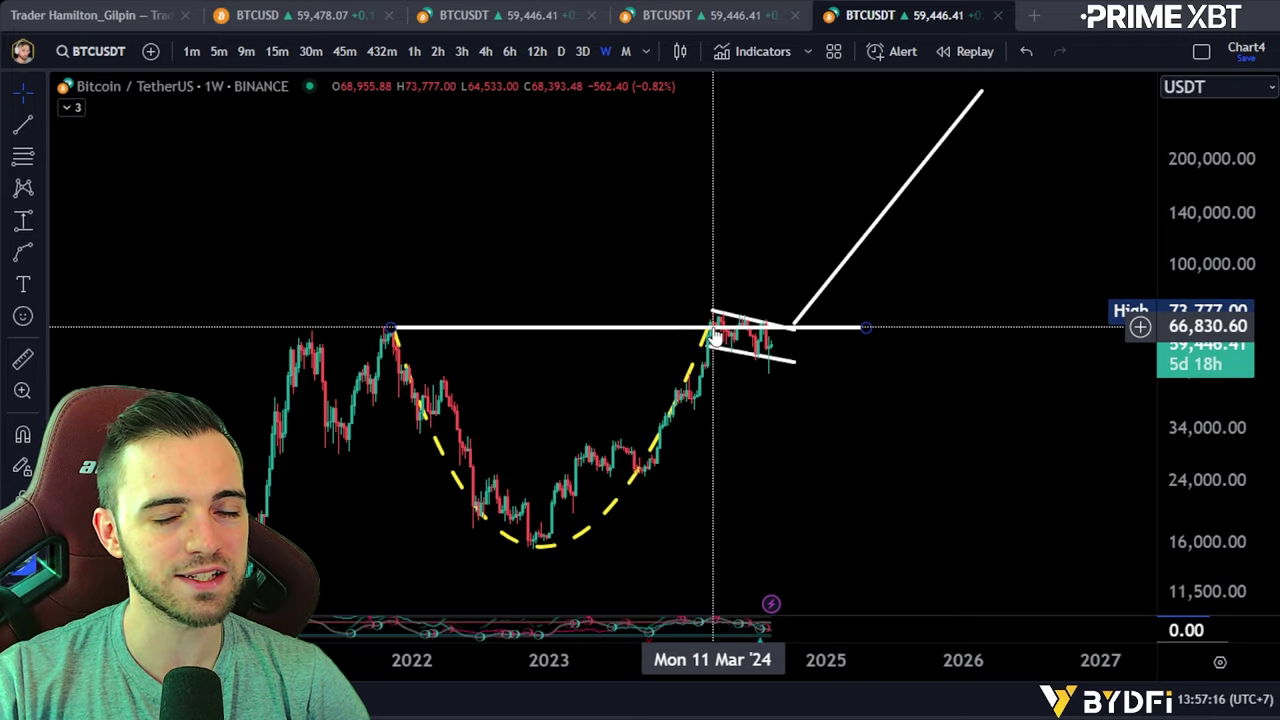
drag(963, 317, 941, 348)
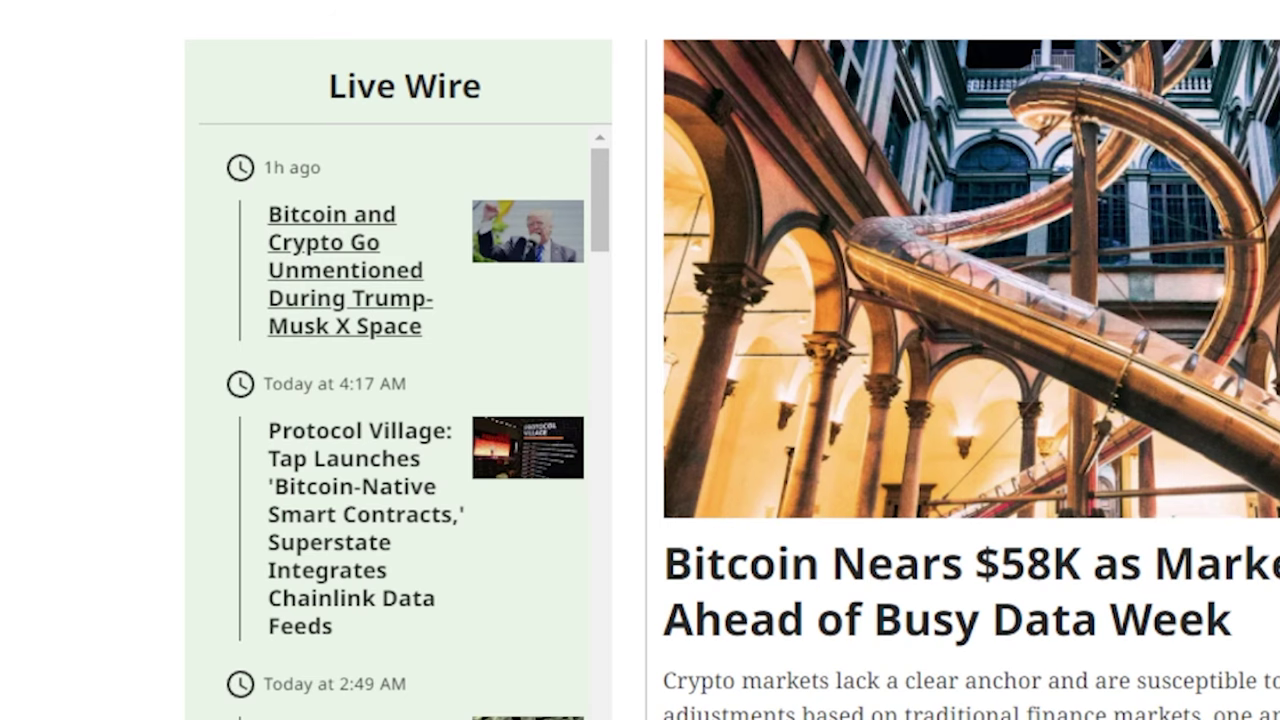
Review the crypto news headlines, the daily Crypto Bubbles market map and the Crypto Fear & Greed Index
scroll(266, 290, down, 5)
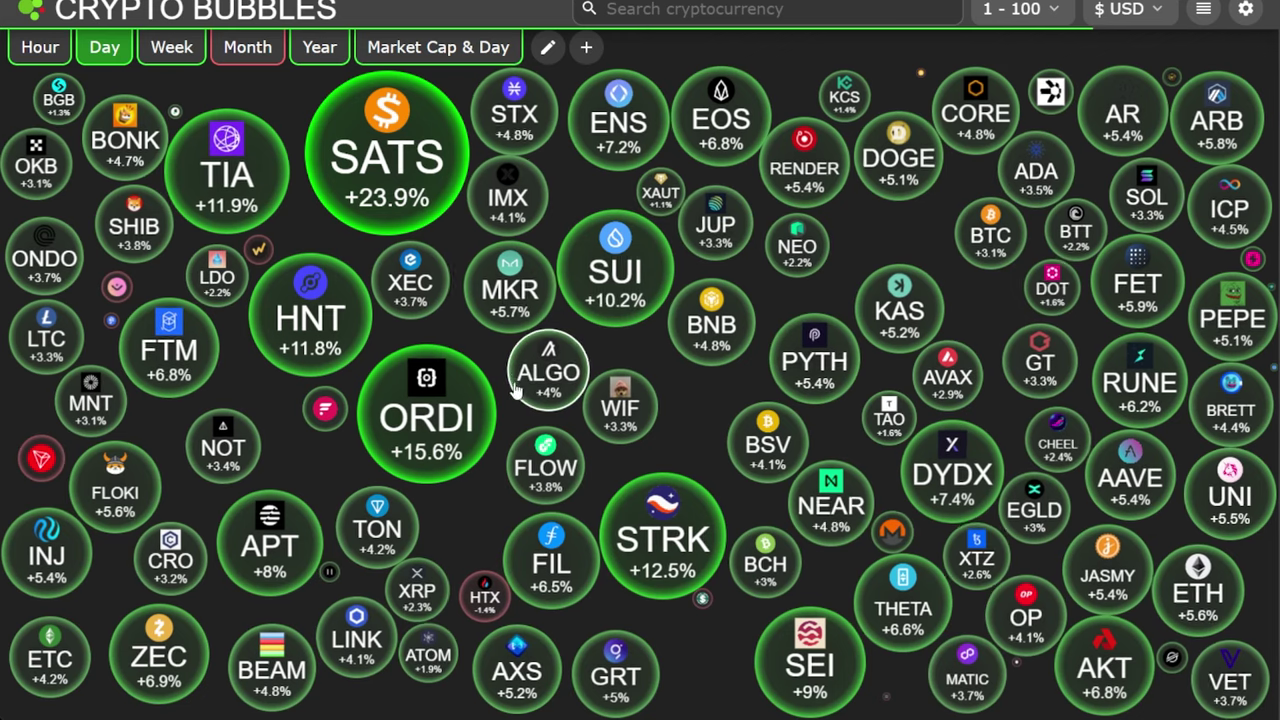
scroll(711, 401, down, 1)
scroll(712, 409, up, 1)
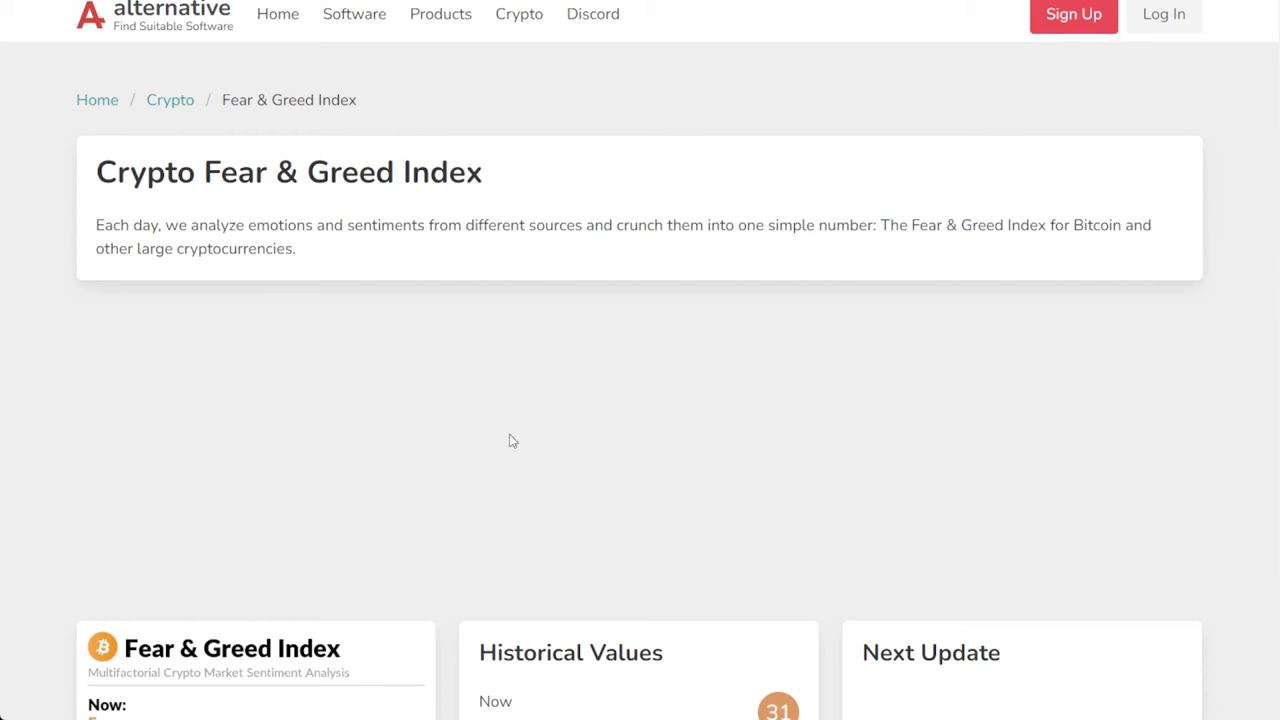
scroll(512, 441, down, 5)
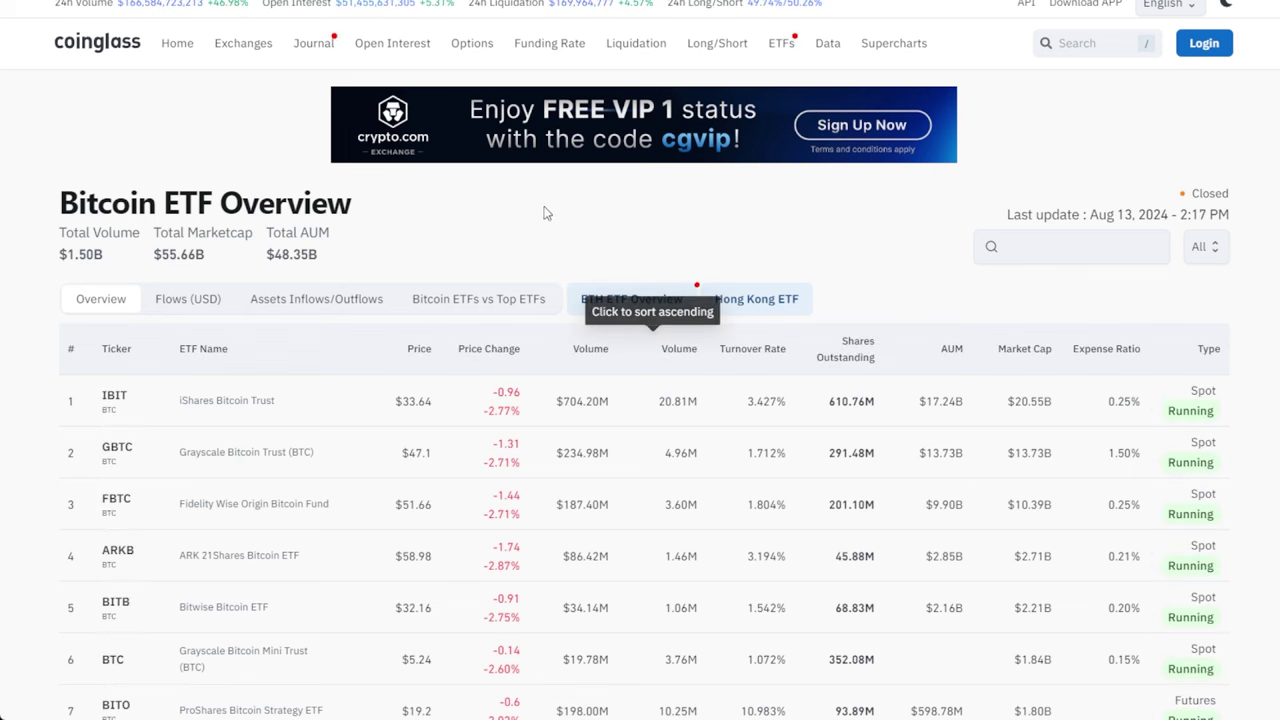
Show the Bitcoin spot ETF net inflows in USD on Coinglass and highlight the total for 2024-08-12
scroll(529, 166, down, 2)
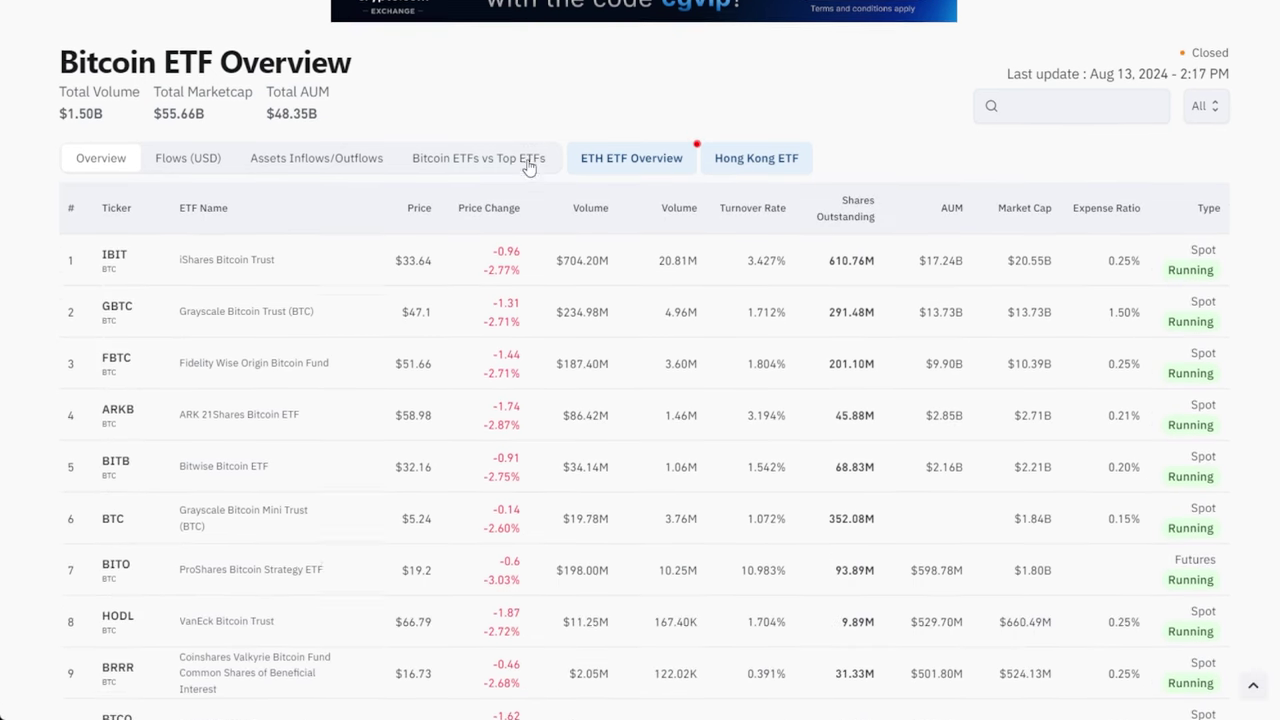
click(186, 146)
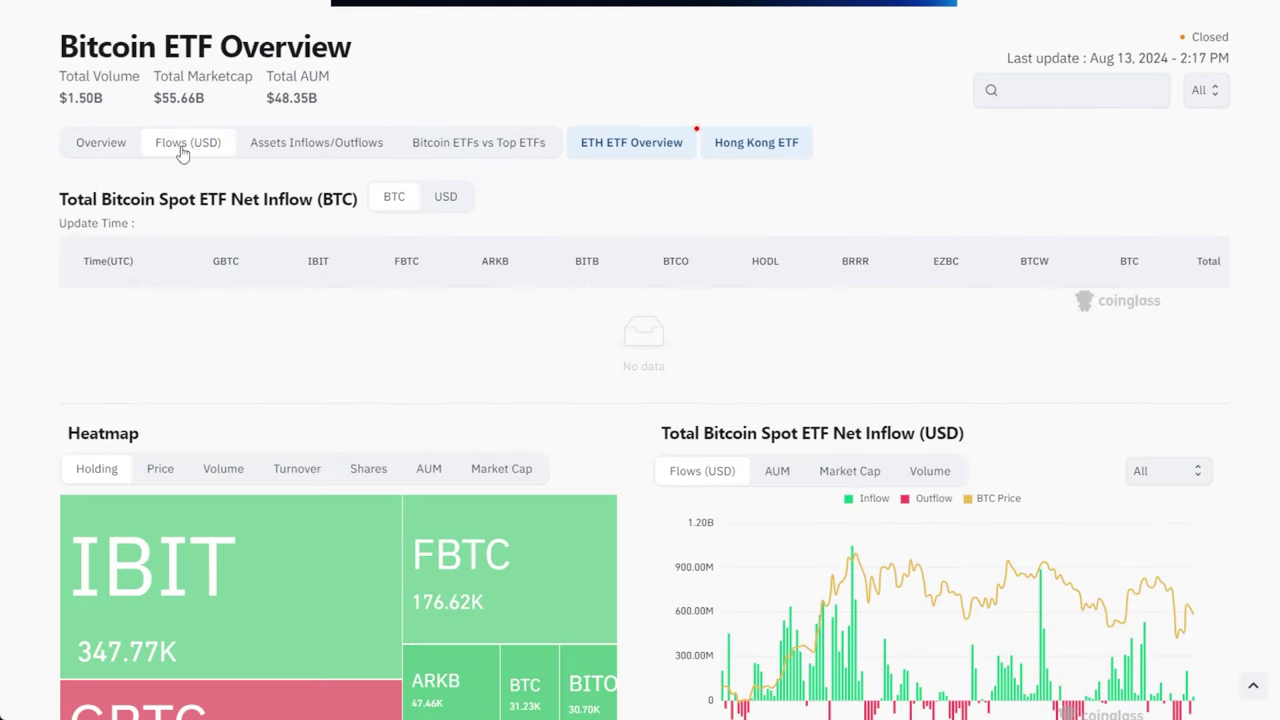
click(432, 203)
drag(1181, 315, 1222, 318)
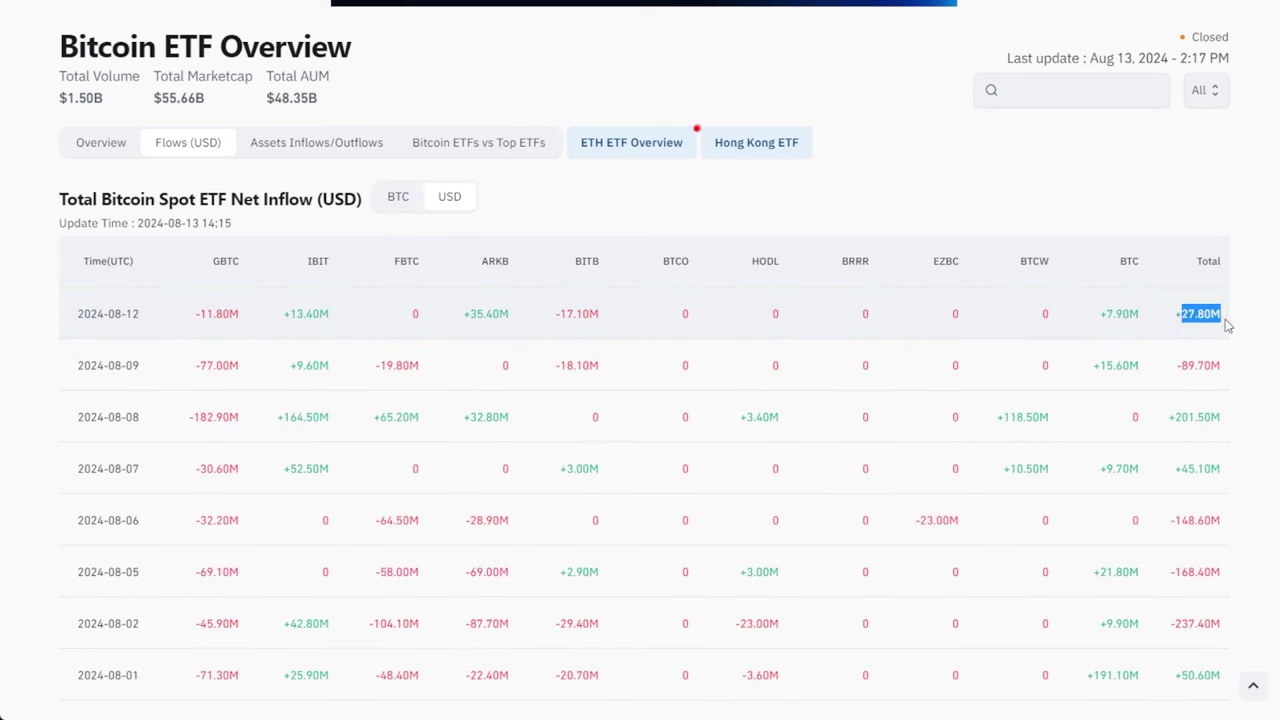
click(1213, 315)
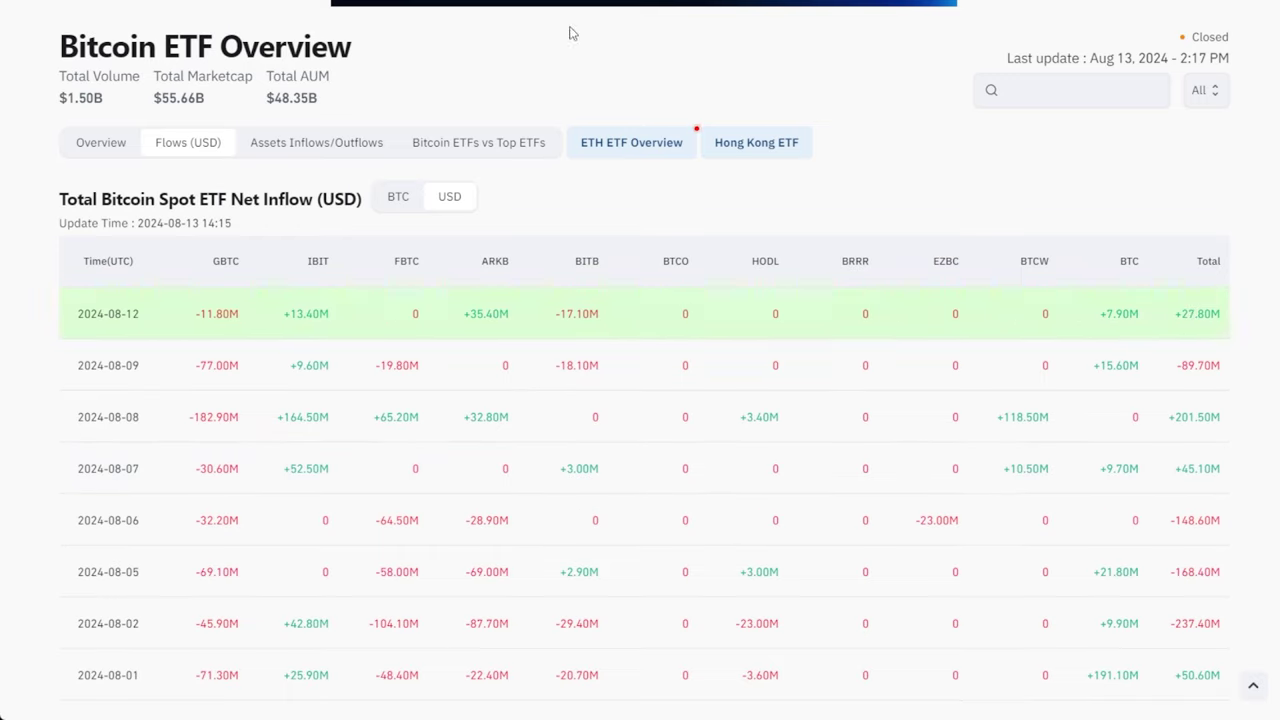
Show the Ethereum spot ETF net inflows in USD on Coinglass and highlight the total for 2024-08-12
scroll(295, 145, up, 2)
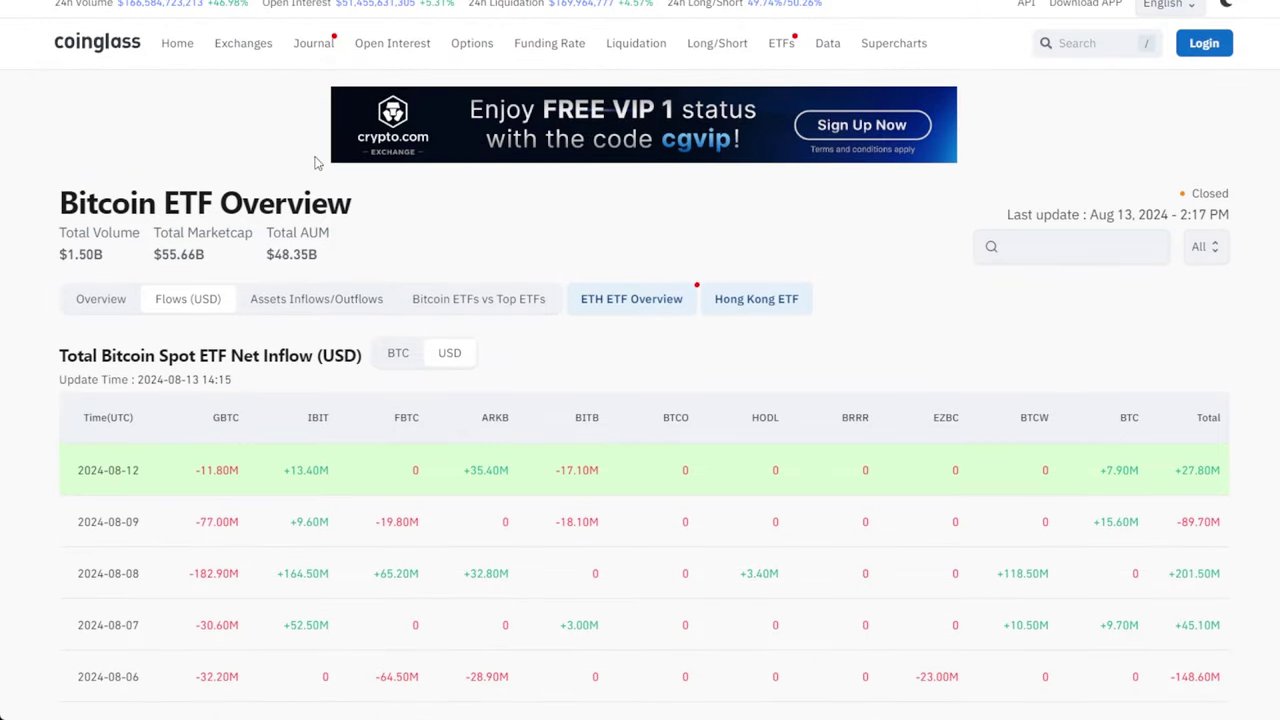
scroll(310, 157, down, 1)
click(642, 240)
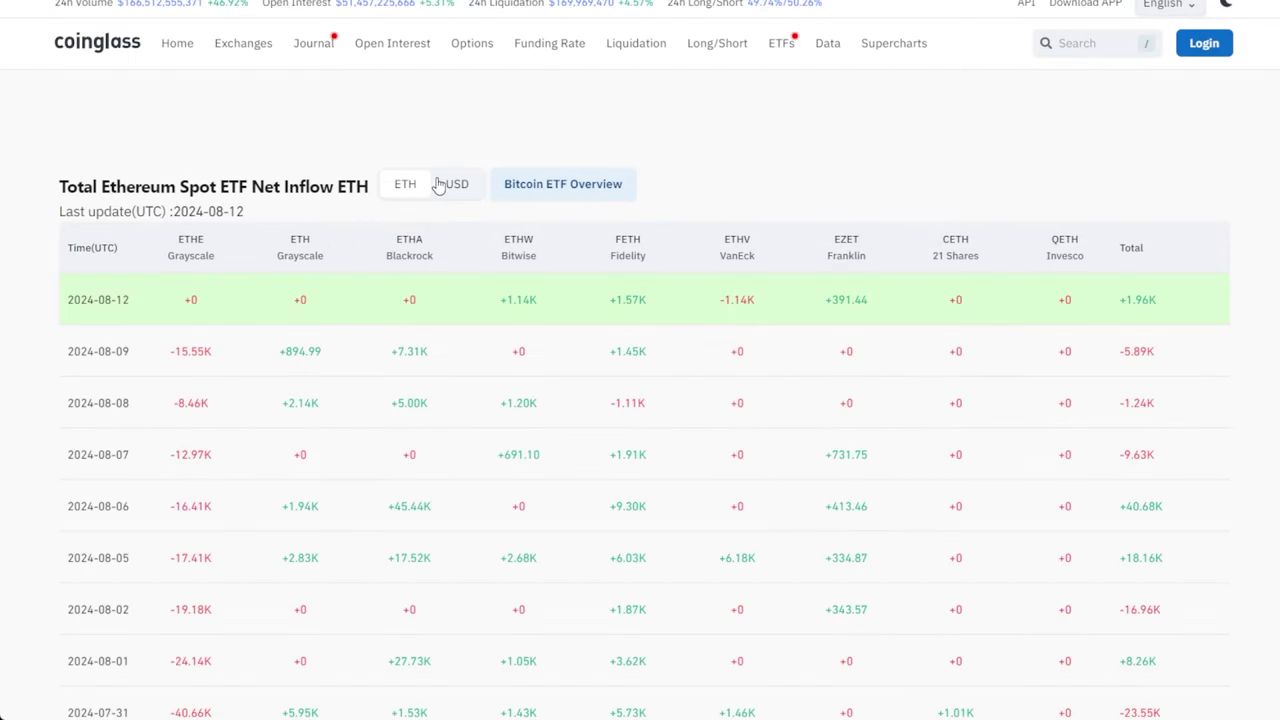
click(450, 185)
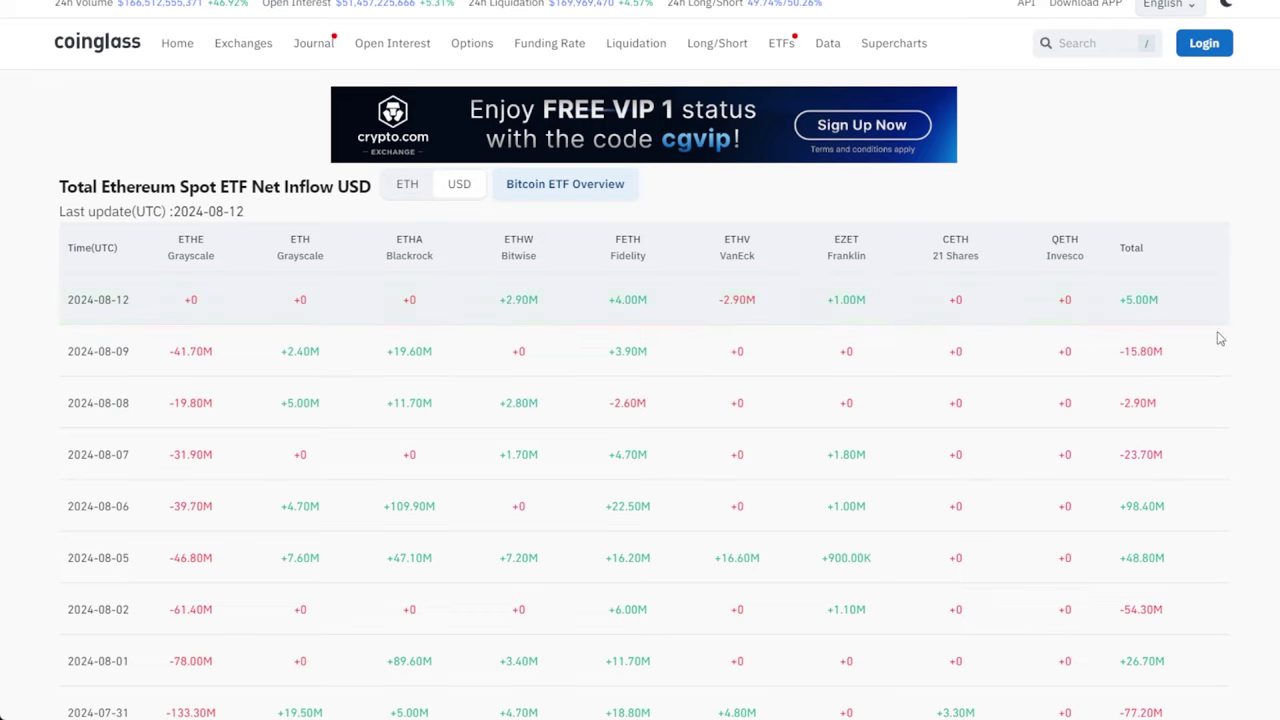
drag(1119, 300, 1155, 302)
click(1155, 302)
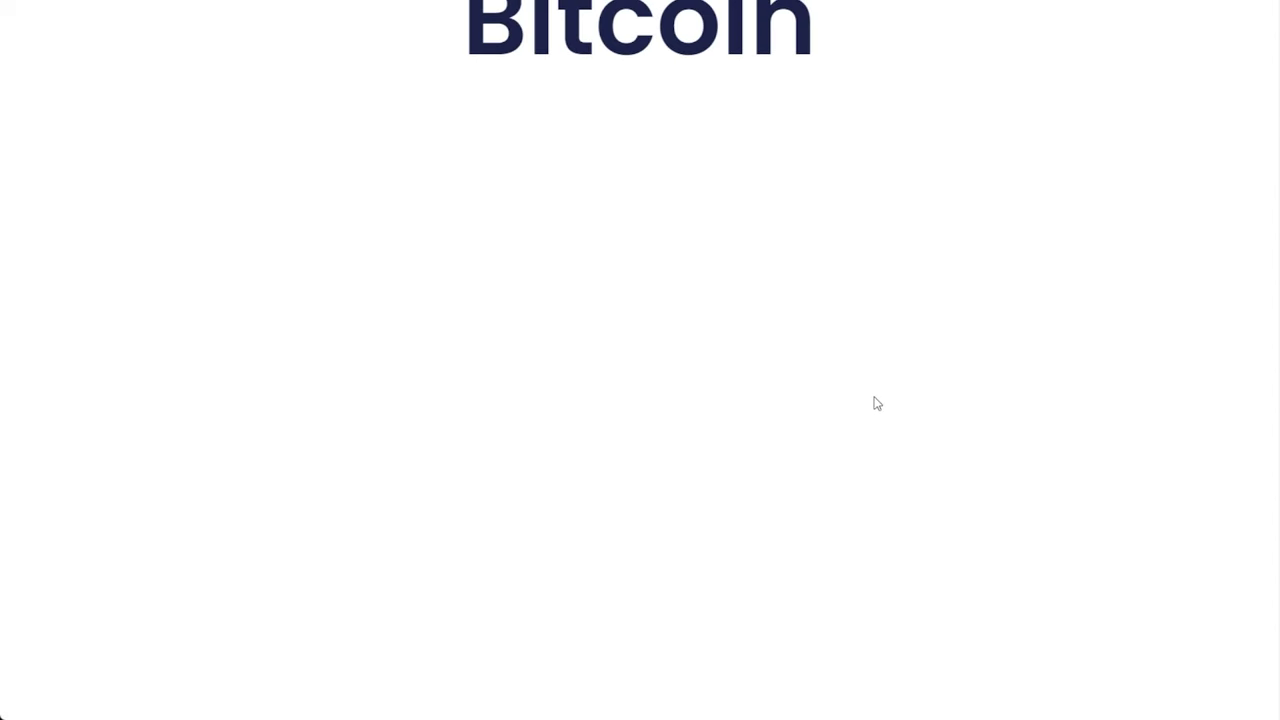
Examine the Bitcoin Energy Value chart, comparing the energy value lines with the closing price
scroll(795, 380, down, 3)
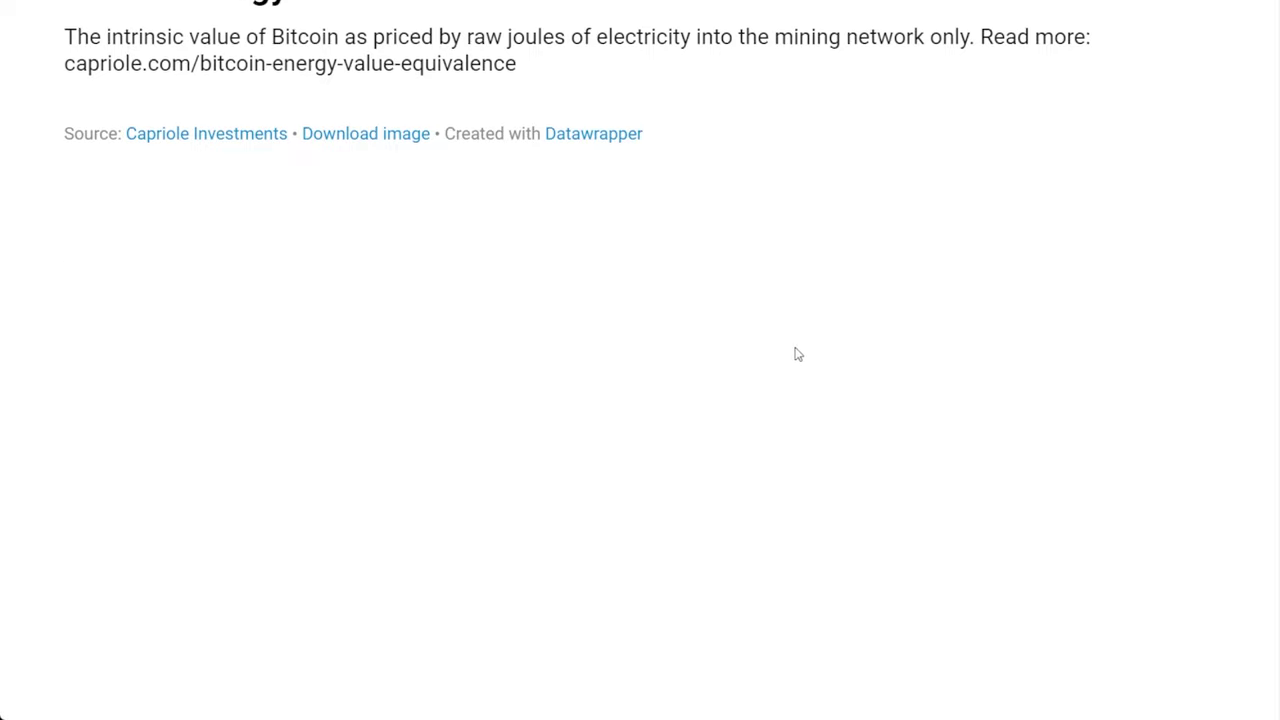
scroll(1171, 326, up, 2)
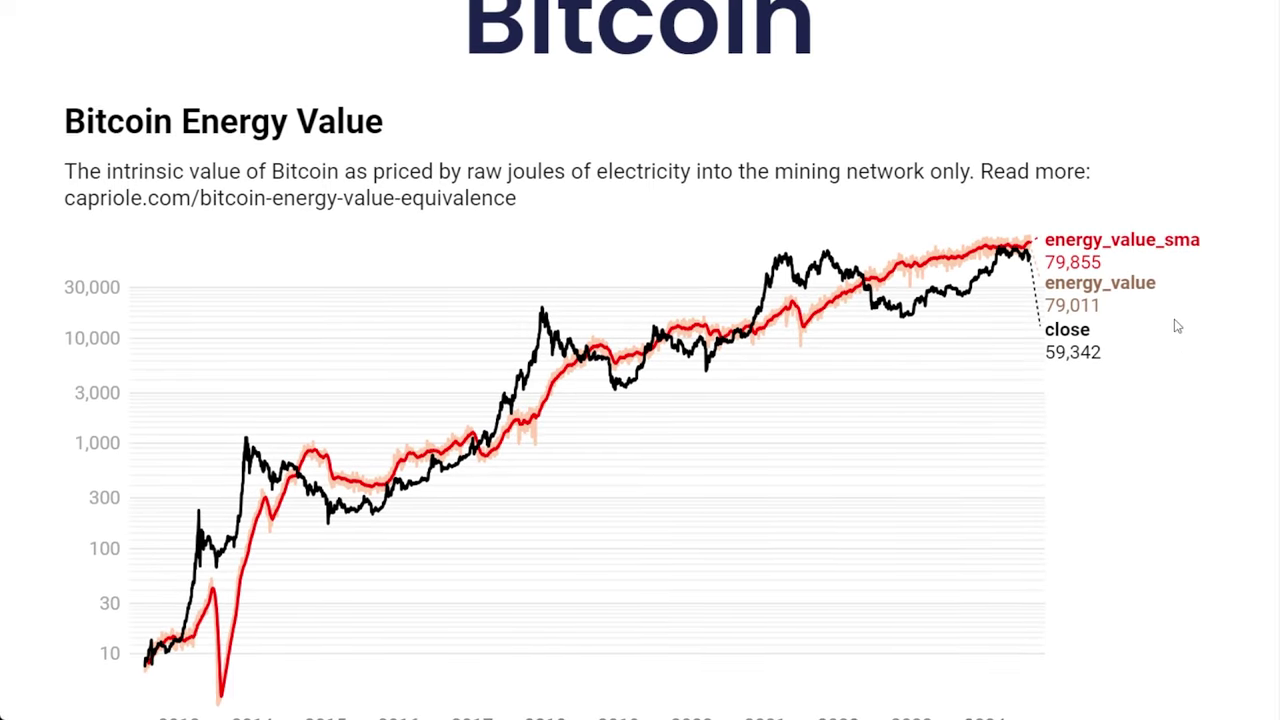
scroll(1175, 325, down, 1)
mouse_move(1033, 168)
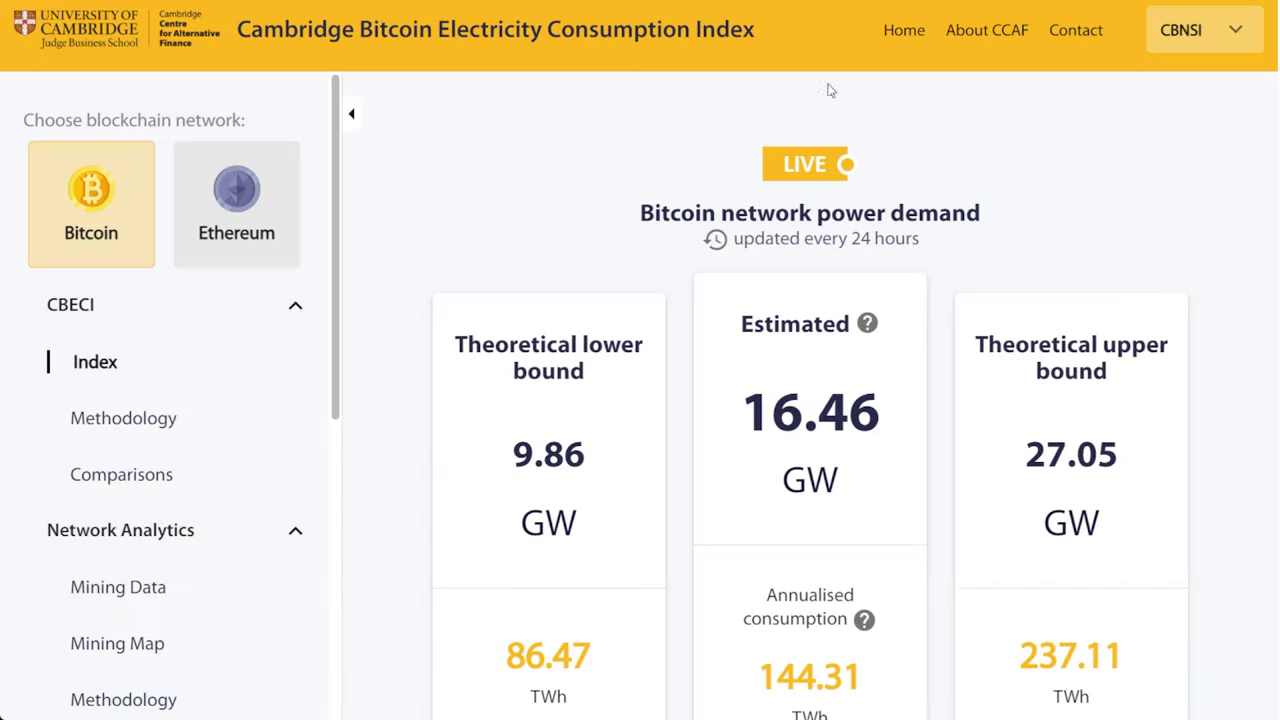
Show the Cambridge annualised Bitcoin electricity consumption for 3m with the sidebar collapsed, and review Coinglass's 24-hour Binance BTC/USDT liquidation heatmap
scroll(971, 406, down, 8)
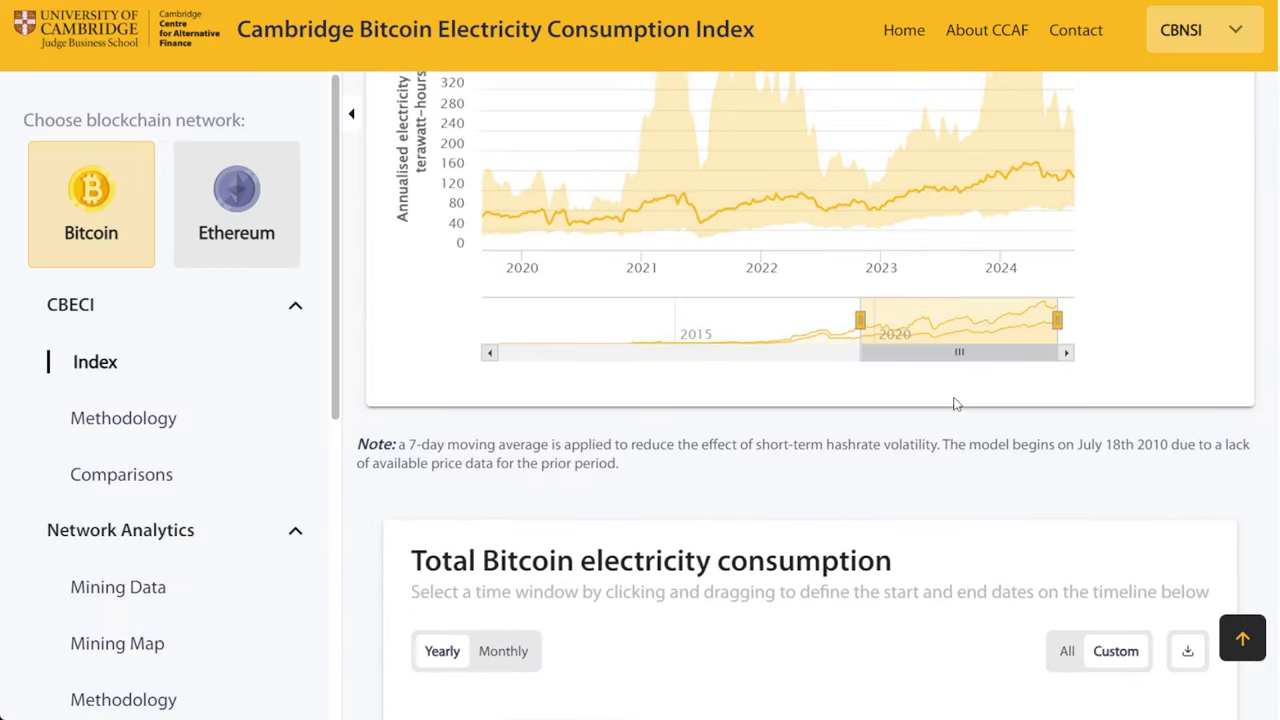
scroll(953, 404, down, 5)
click(351, 114)
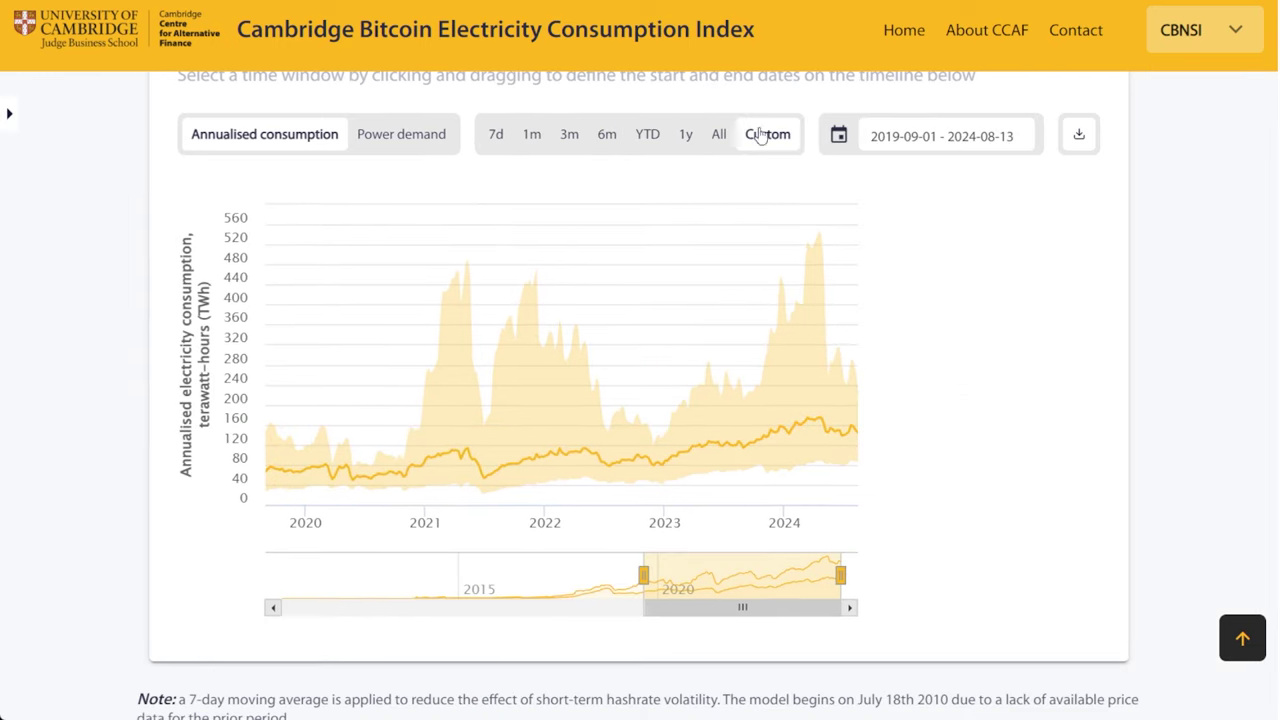
click(566, 138)
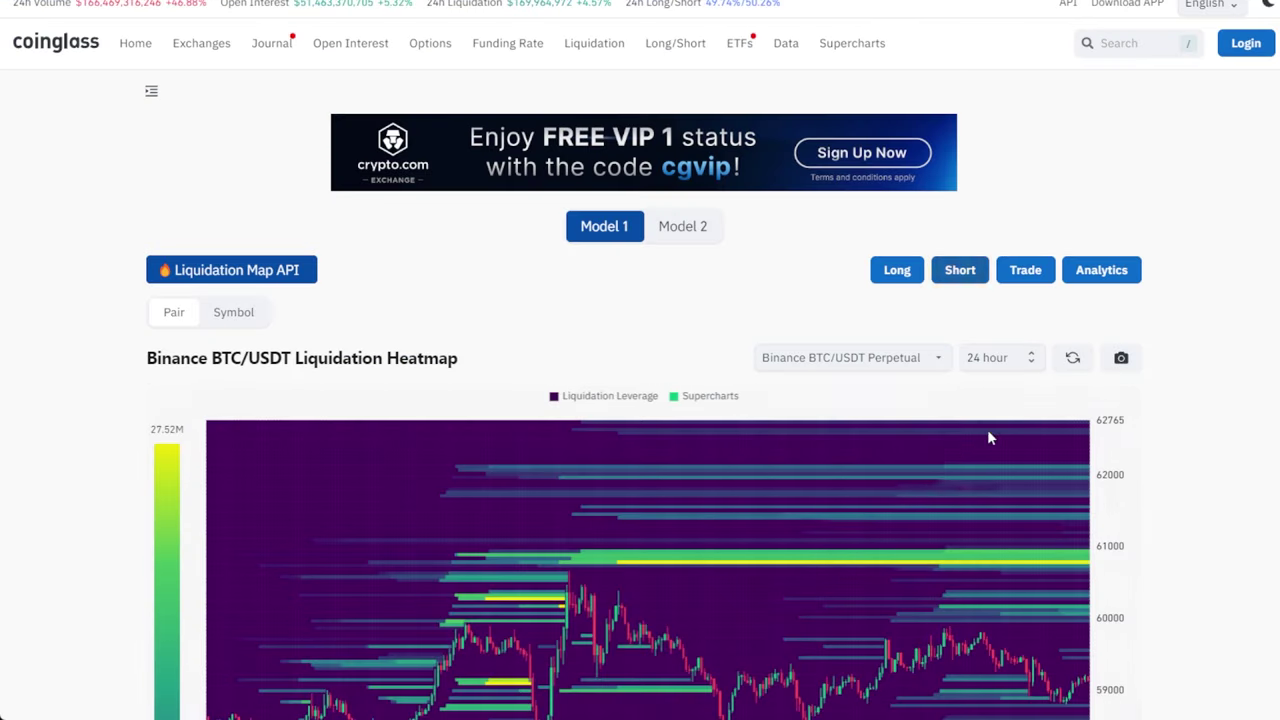
scroll(1207, 402, down, 1)
scroll(1207, 402, down, 2)
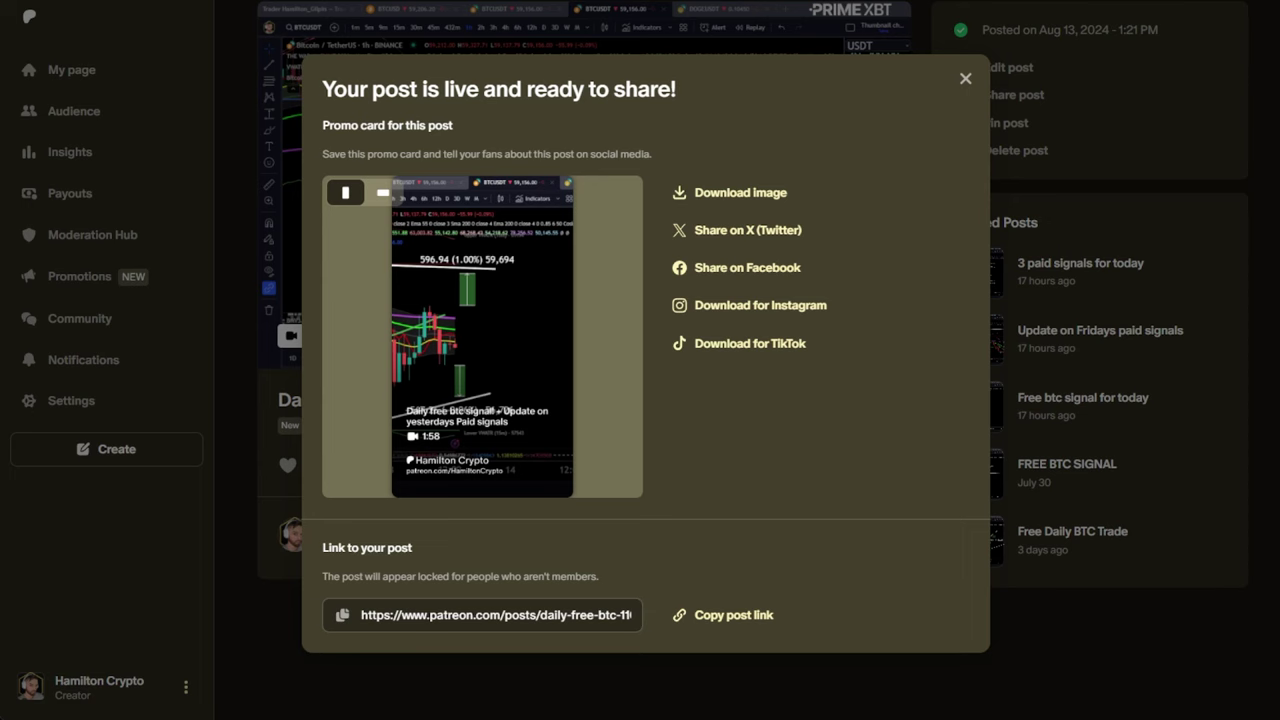
Dismiss the Patreon post's sharing dialog and highlight the title "Daily free btc signal! + Update on yesterdays Paid signals"
click(964, 79)
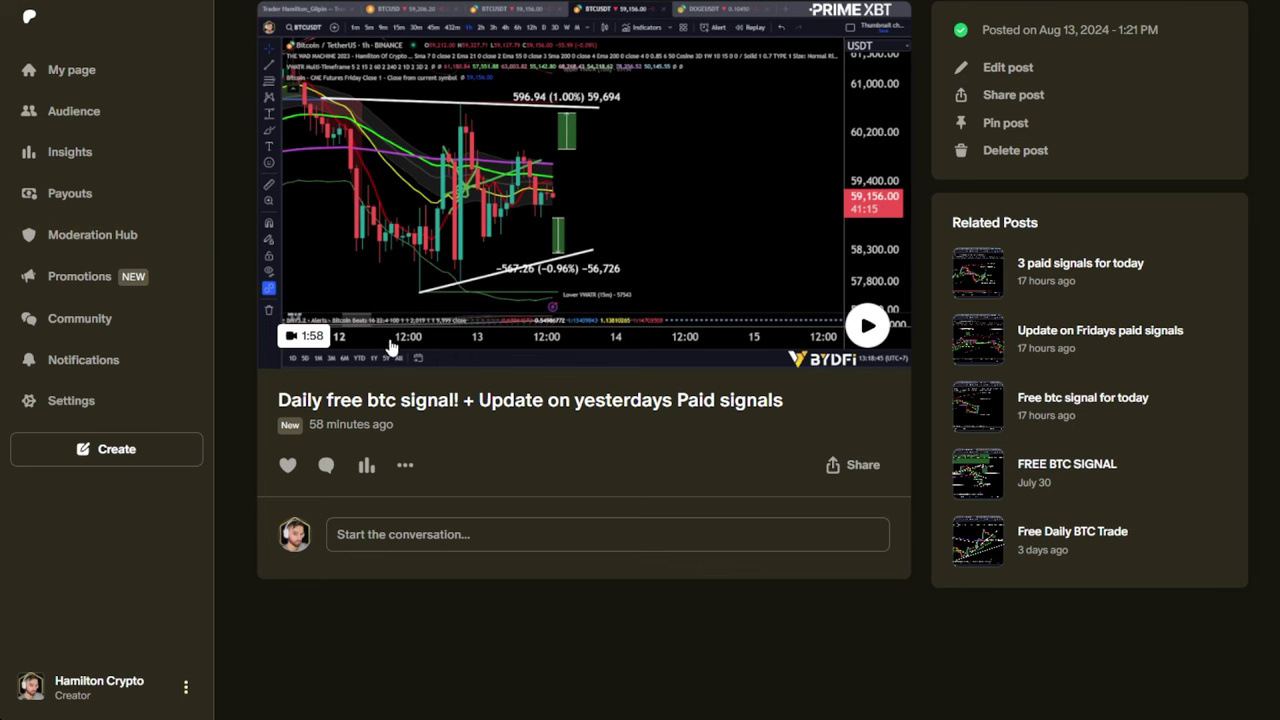
drag(274, 406, 755, 403)
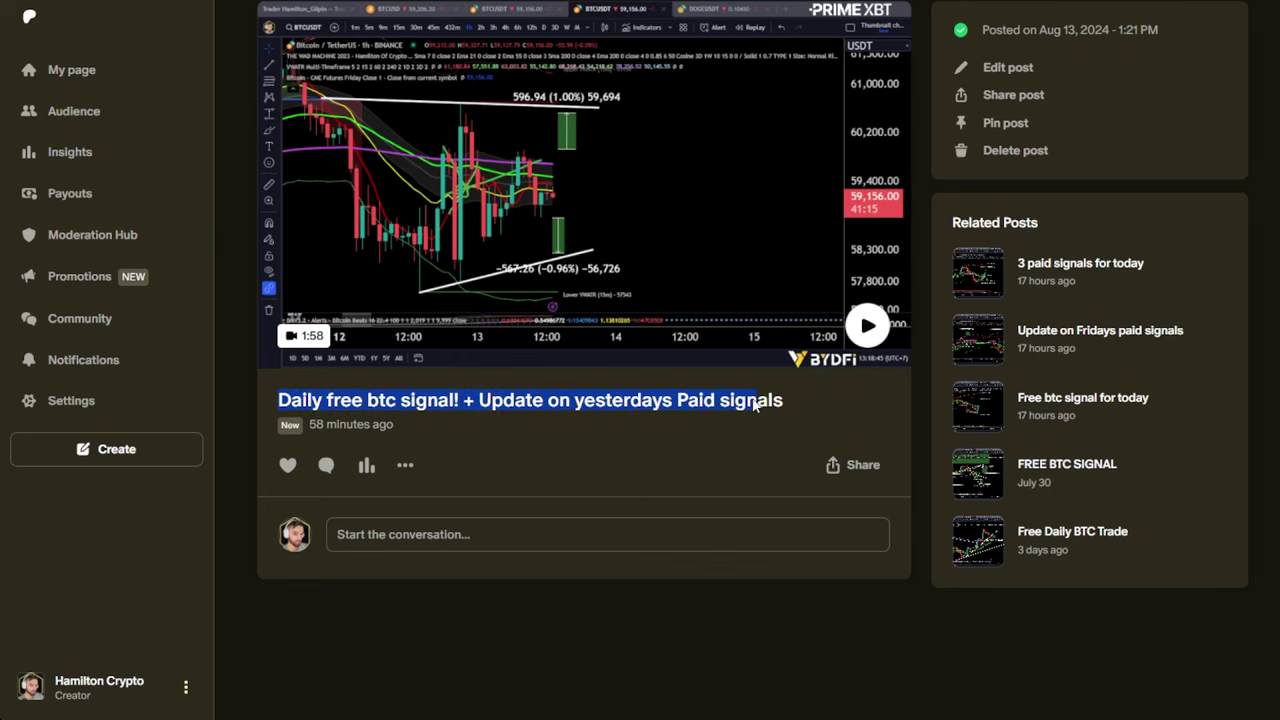
click(788, 399)
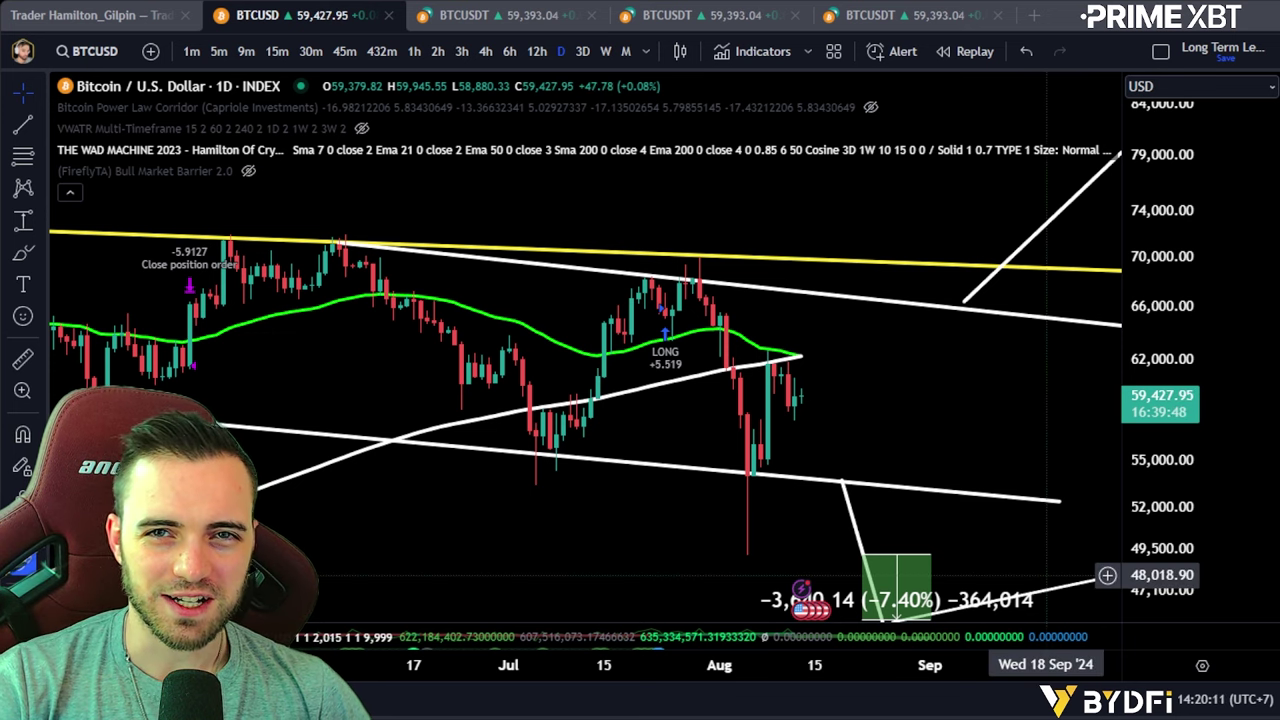
Examine Bitcoin's daily TradingView chart, from the descending channel and moving averages out to the longer-term rising support line
scroll(495, 515, down, 2)
drag(693, 543, 554, 554)
scroll(954, 426, down, 1)
drag(949, 428, 937, 443)
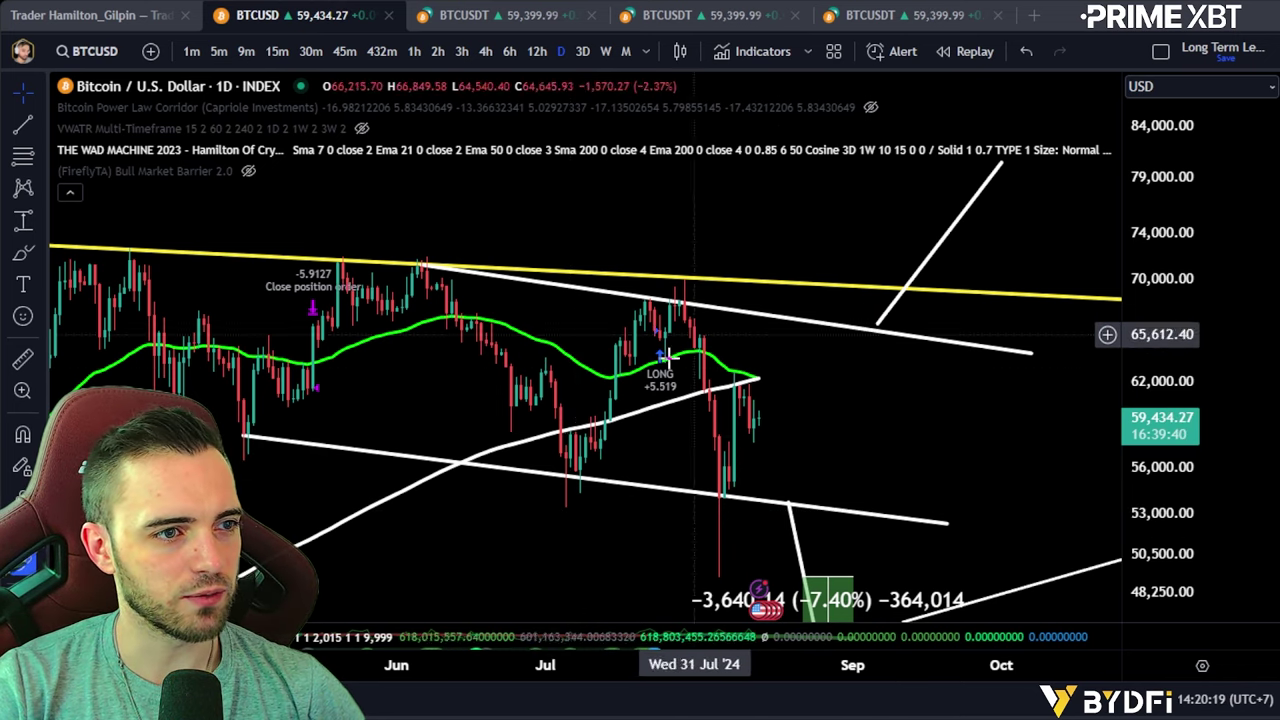
drag(900, 414, 792, 376)
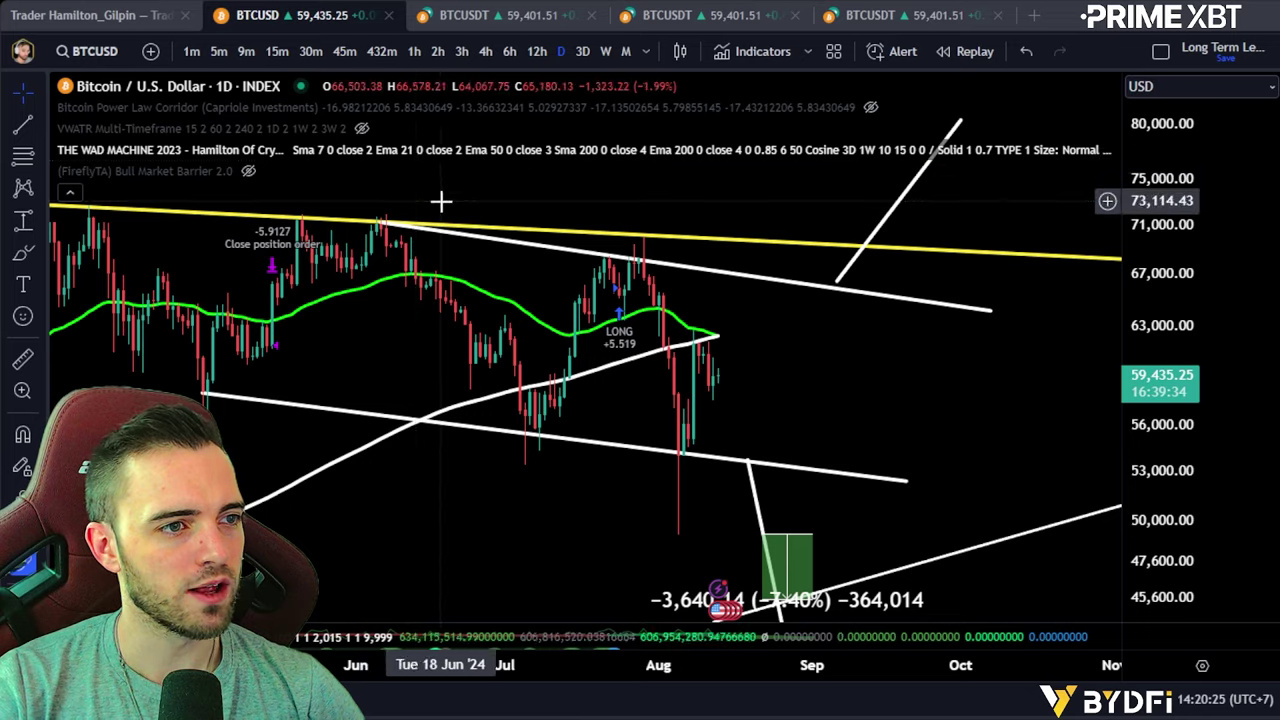
scroll(1006, 351, down, 5)
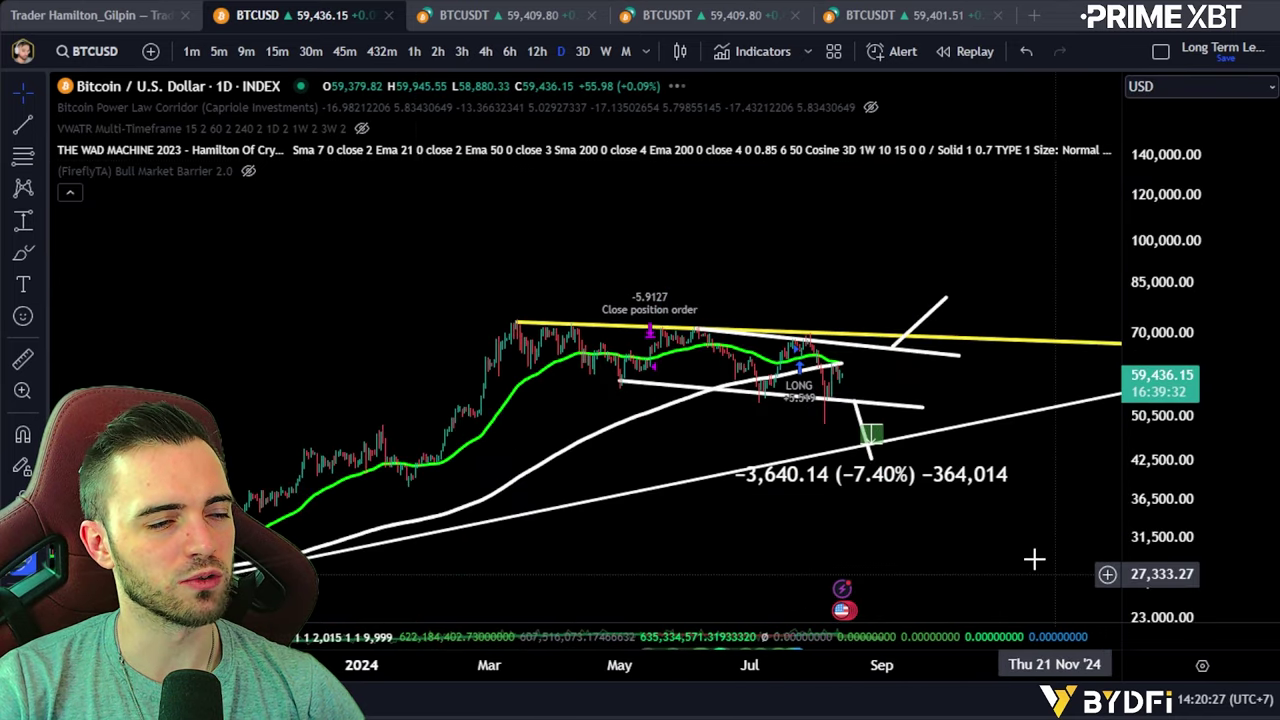
scroll(885, 489, down, 3)
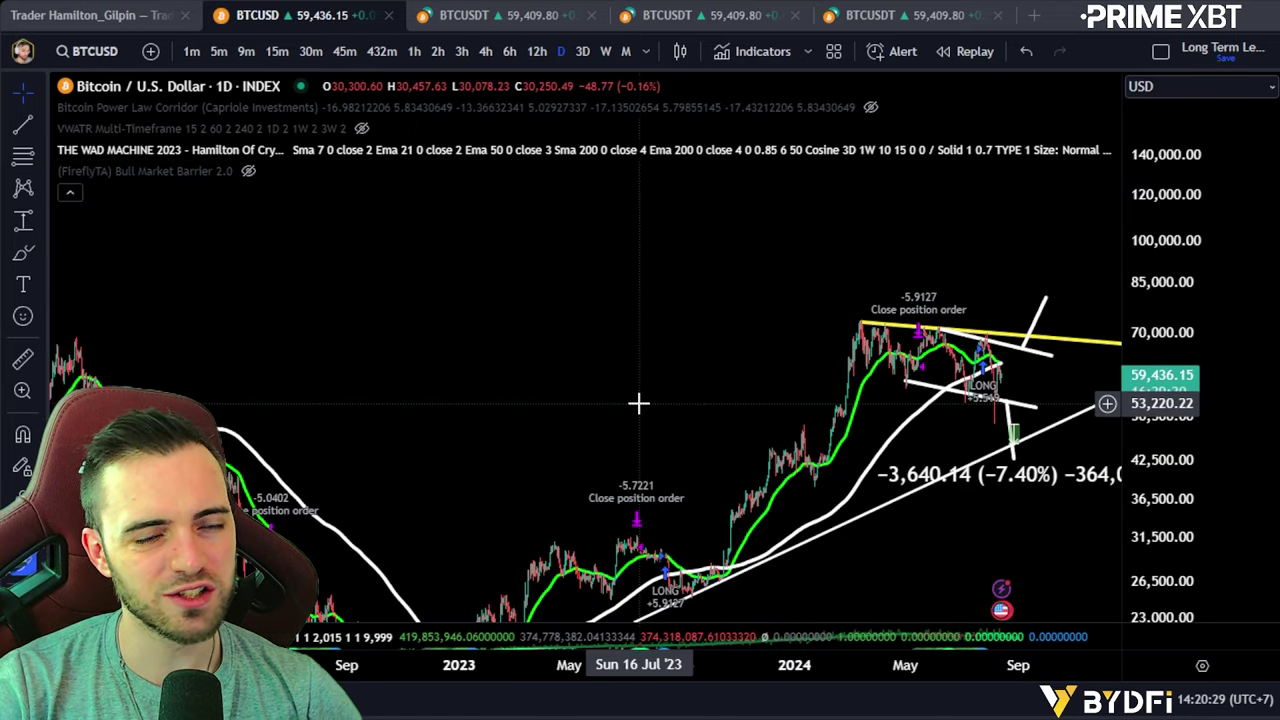
scroll(1010, 425, up, 5)
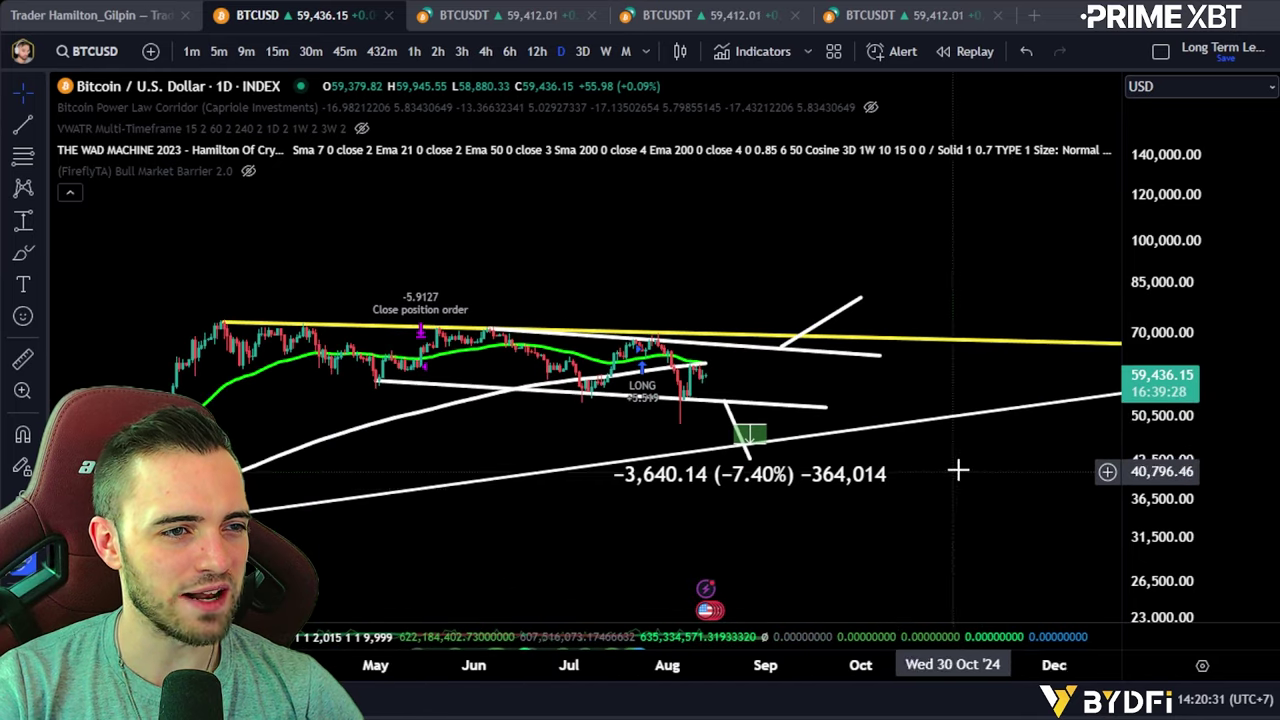
drag(784, 432, 806, 397)
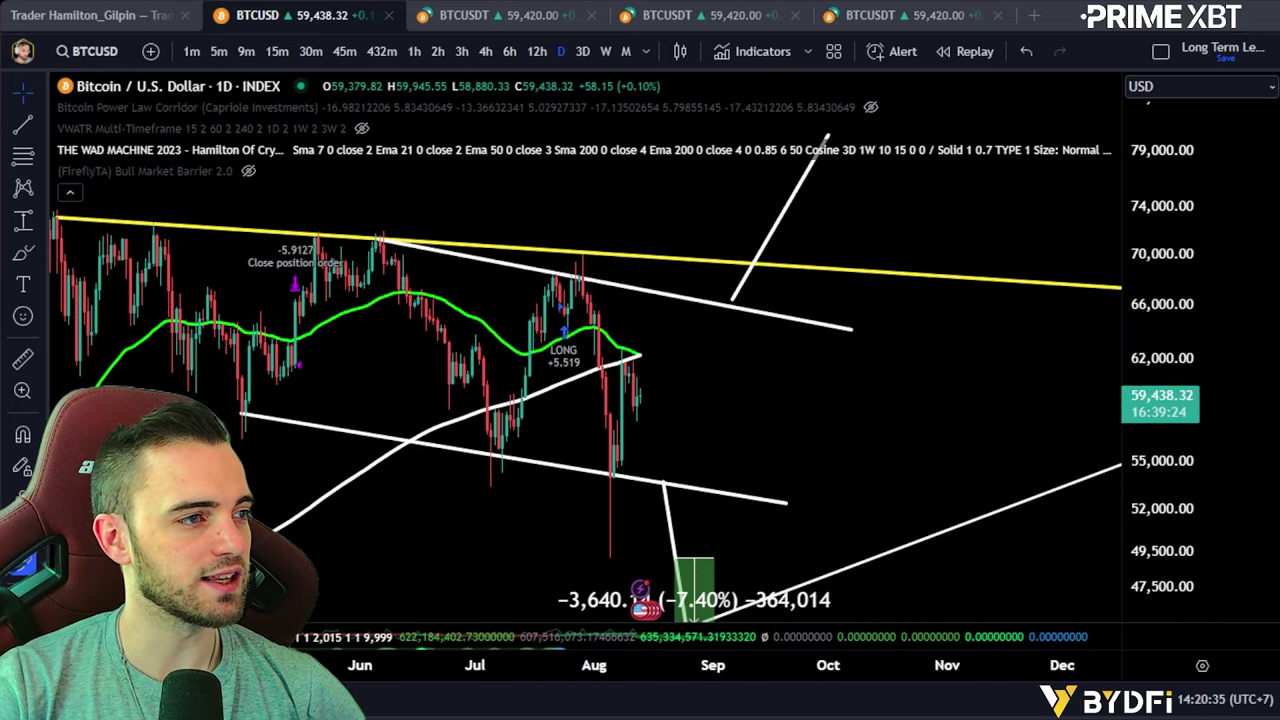
Brush a rising curve from the moving-average crossing near 62,000 up to about 65,000, and delete it
click(24, 254)
drag(629, 352, 737, 318)
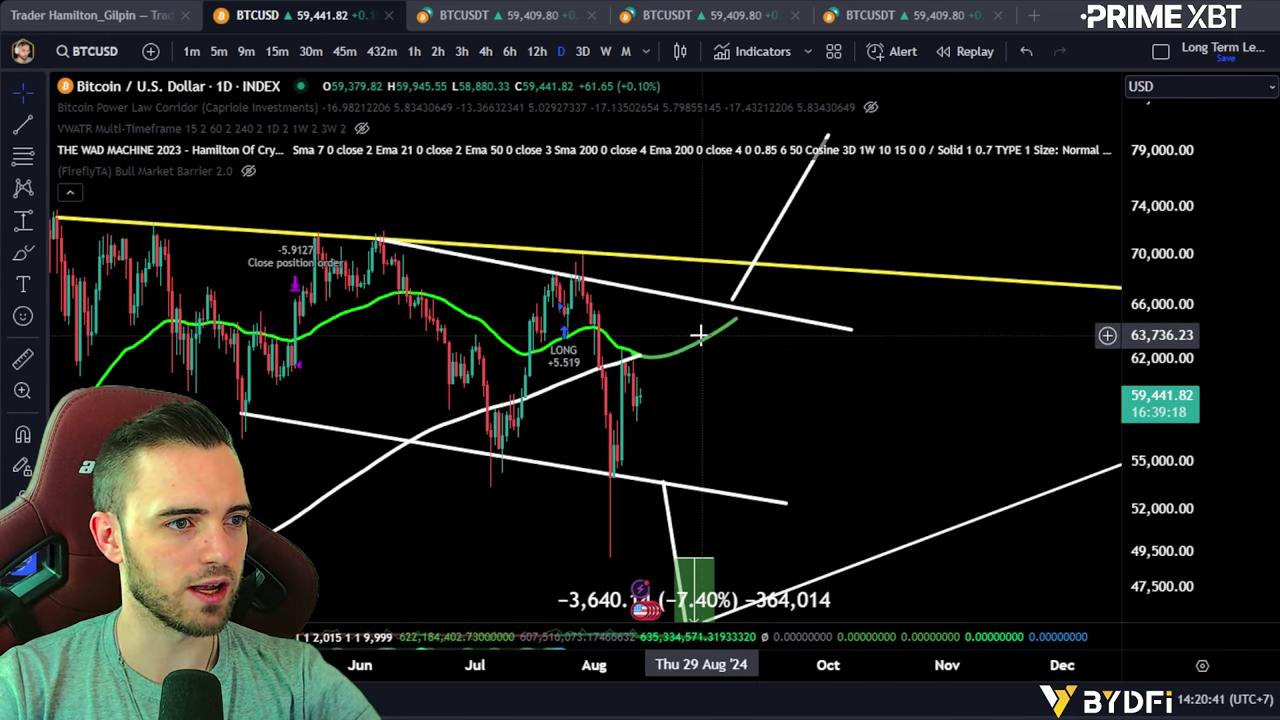
key(Delete)
Brush a circle around the moving-average crossing near 62,000 and undo it
drag(1160, 470, 1160, 355)
scroll(686, 423, up, 3)
drag(618, 443, 828, 434)
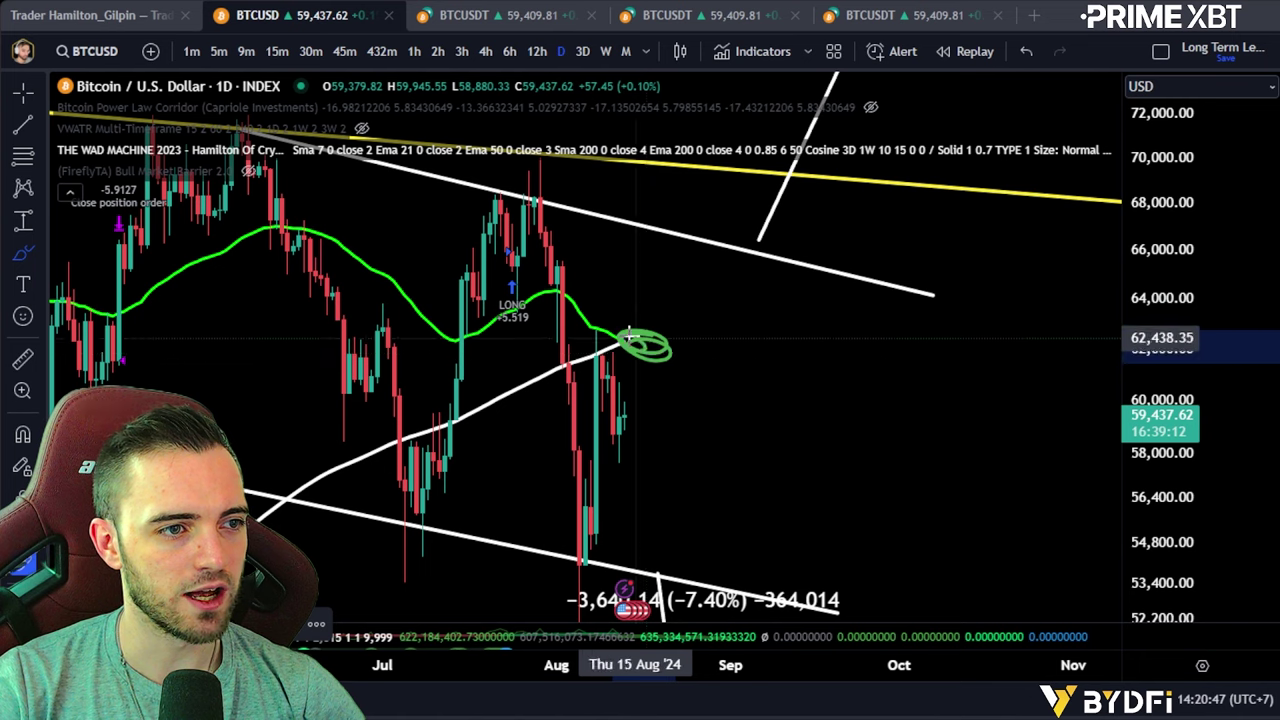
key(ctrl+z)
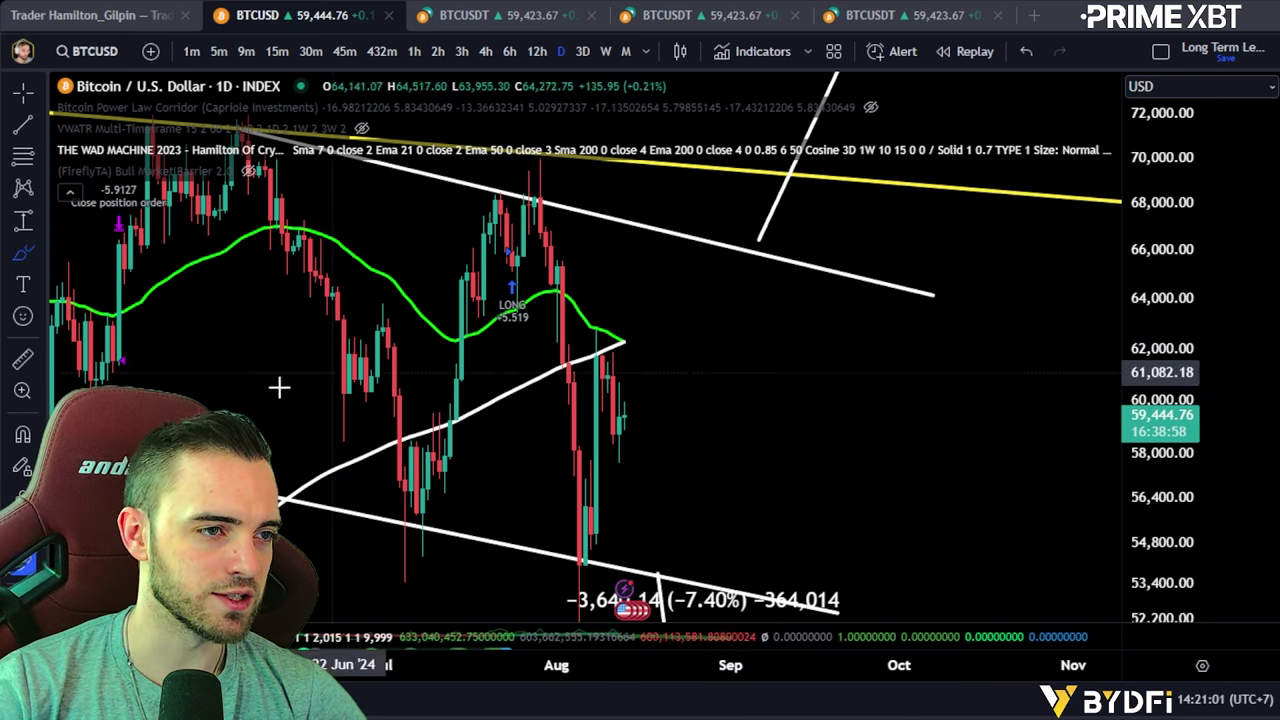
Brush a falling curve from the latest candles' highs to about 56,700 around 22 August, and delete it
mouse_move(629, 345)
mouse_down()
mouse_move(579, 344)
mouse_move(604, 350)
mouse_move(678, 493)
mouse_up()
key(ctrl+z)
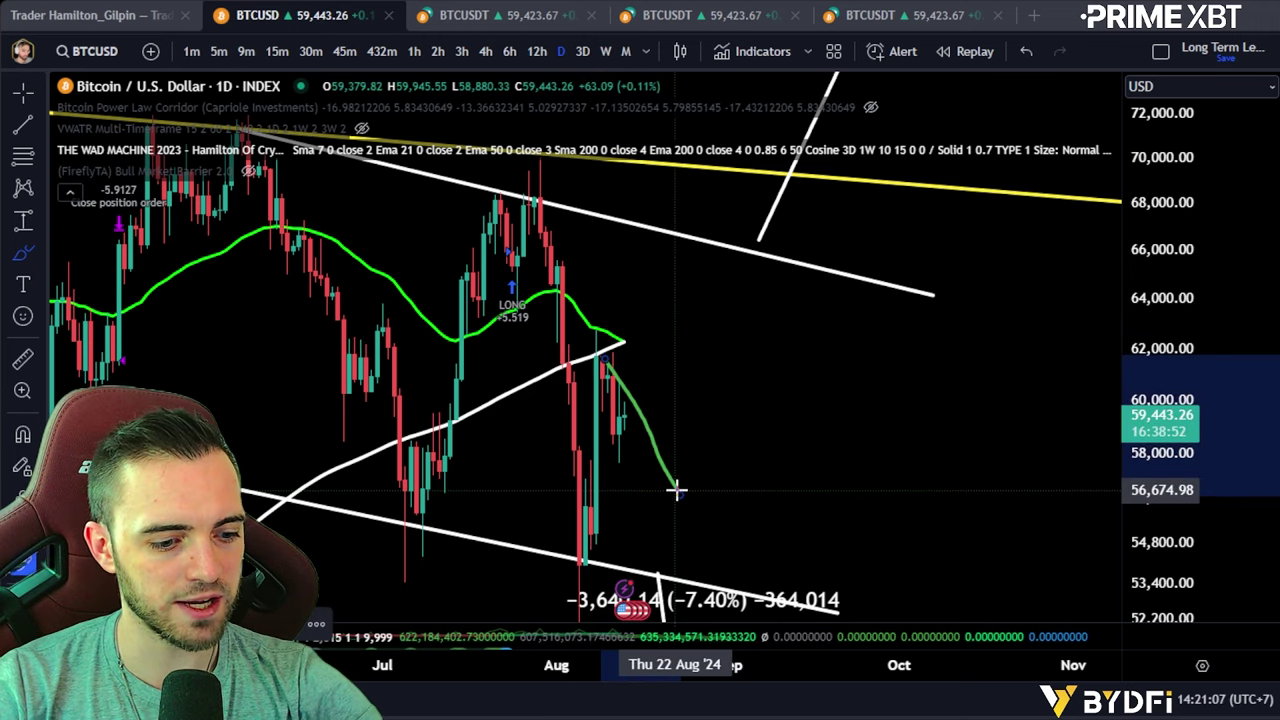
key(Delete)
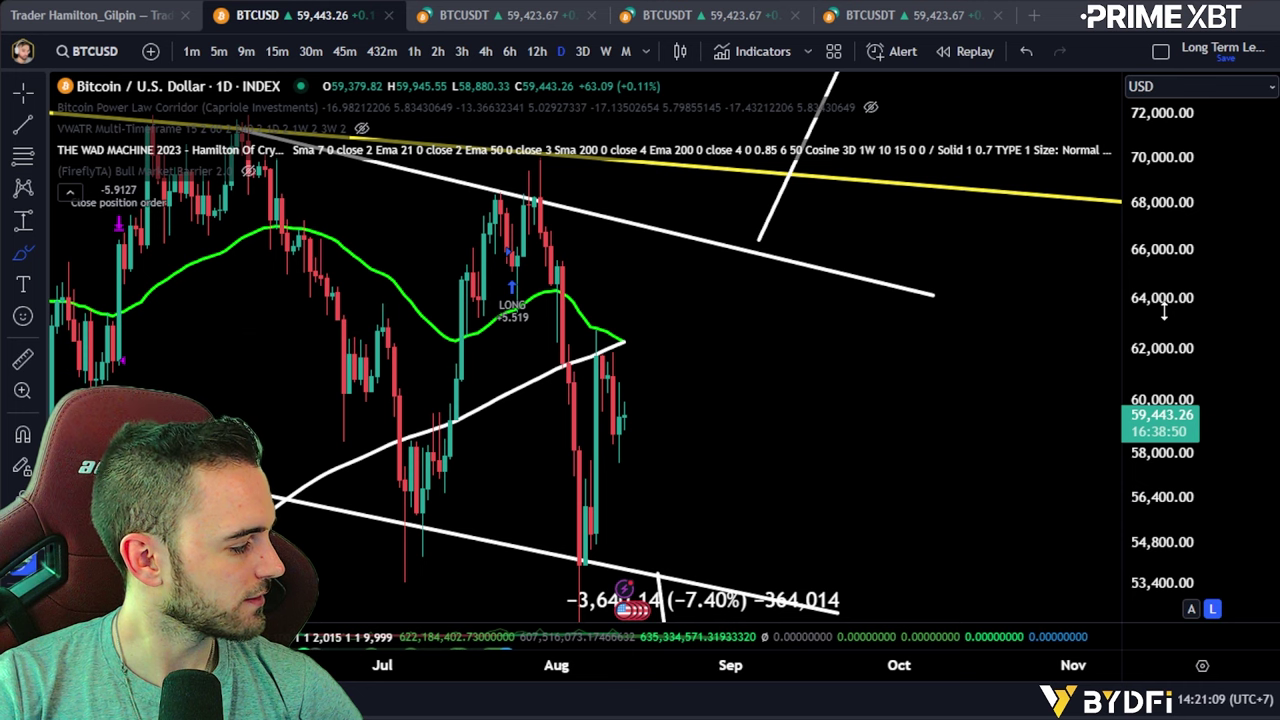
Brush a circle just above the moving-average crossing and two curves rising from the crossing toward the upper channel line
scroll(740, 457, up, 3)
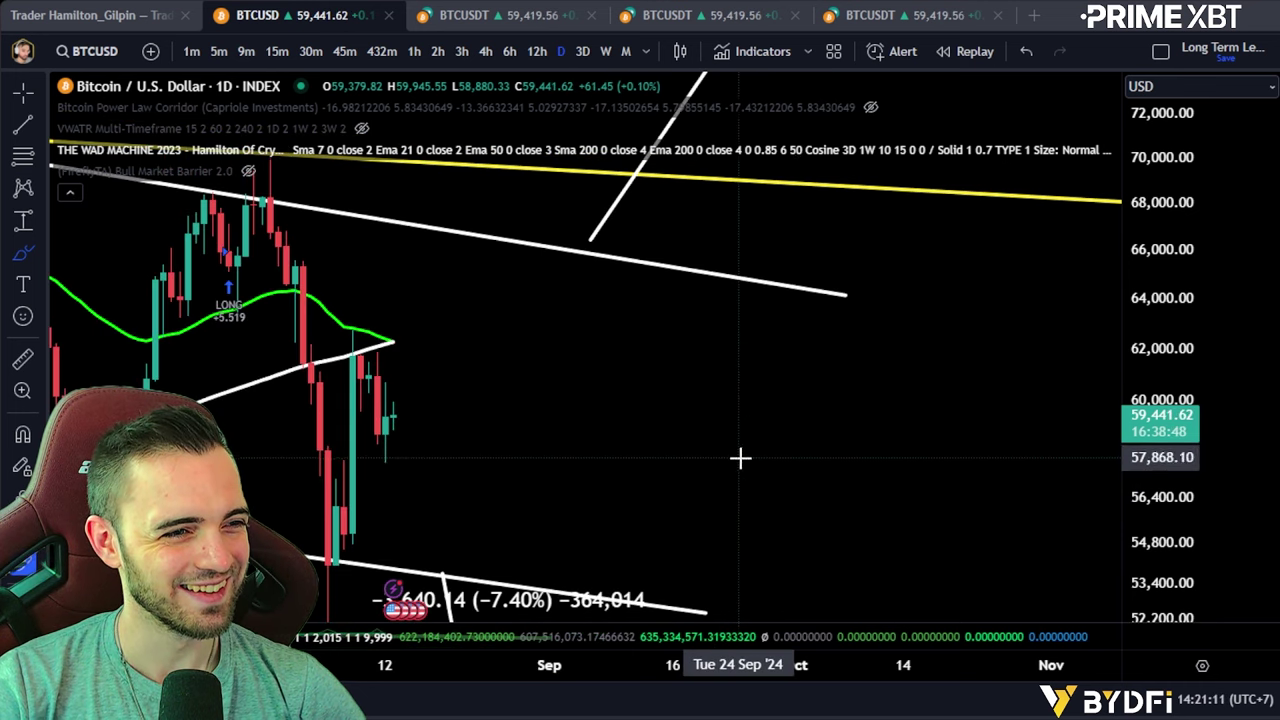
scroll(680, 397, up, 2)
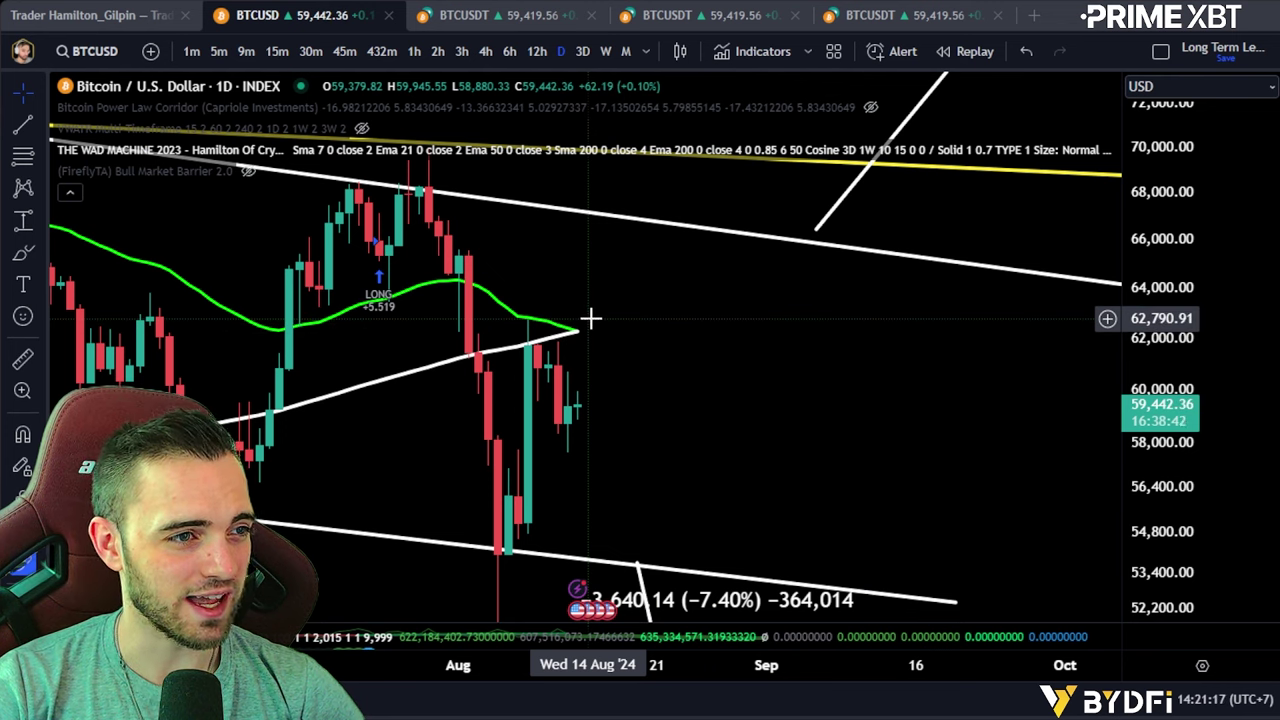
click(23, 253)
drag(560, 306, 671, 286)
mouse_move(572, 337)
mouse_down()
mouse_move(690, 318)
mouse_move(755, 268)
mouse_up()
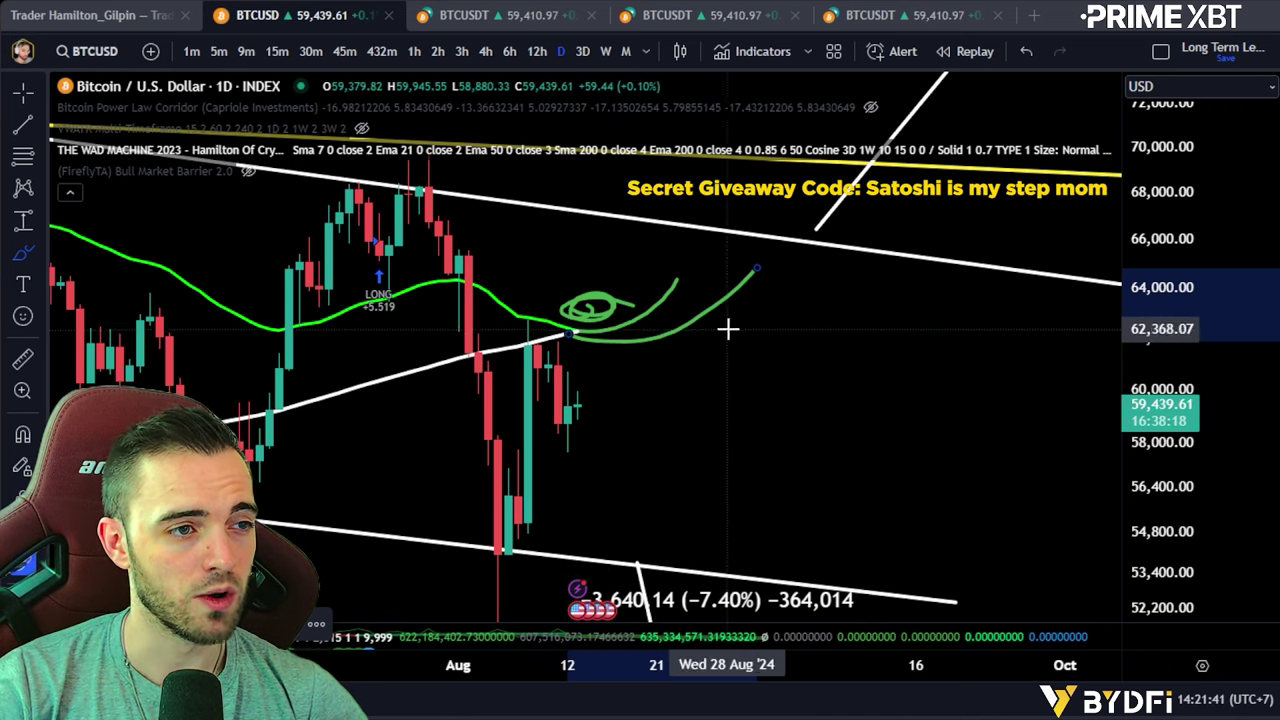
Delete the brushed circle and both rising curves at the moving-average crossing
key(Escape)
click(598, 297)
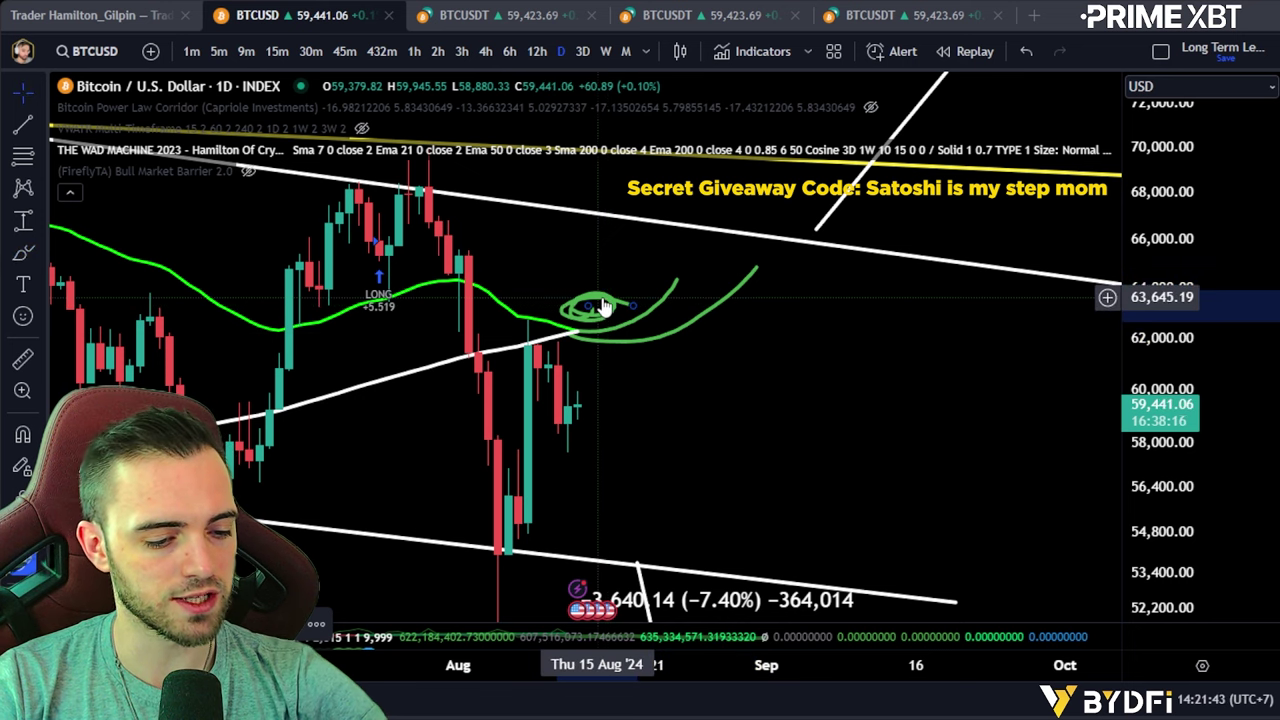
click(634, 348)
key(Delete)
click(624, 335)
key(Delete)
Brush a steep stroke from just above the moving-average crossing up to the yellow trendline near 70,000, and delete it
click(24, 254)
drag(597, 306, 656, 154)
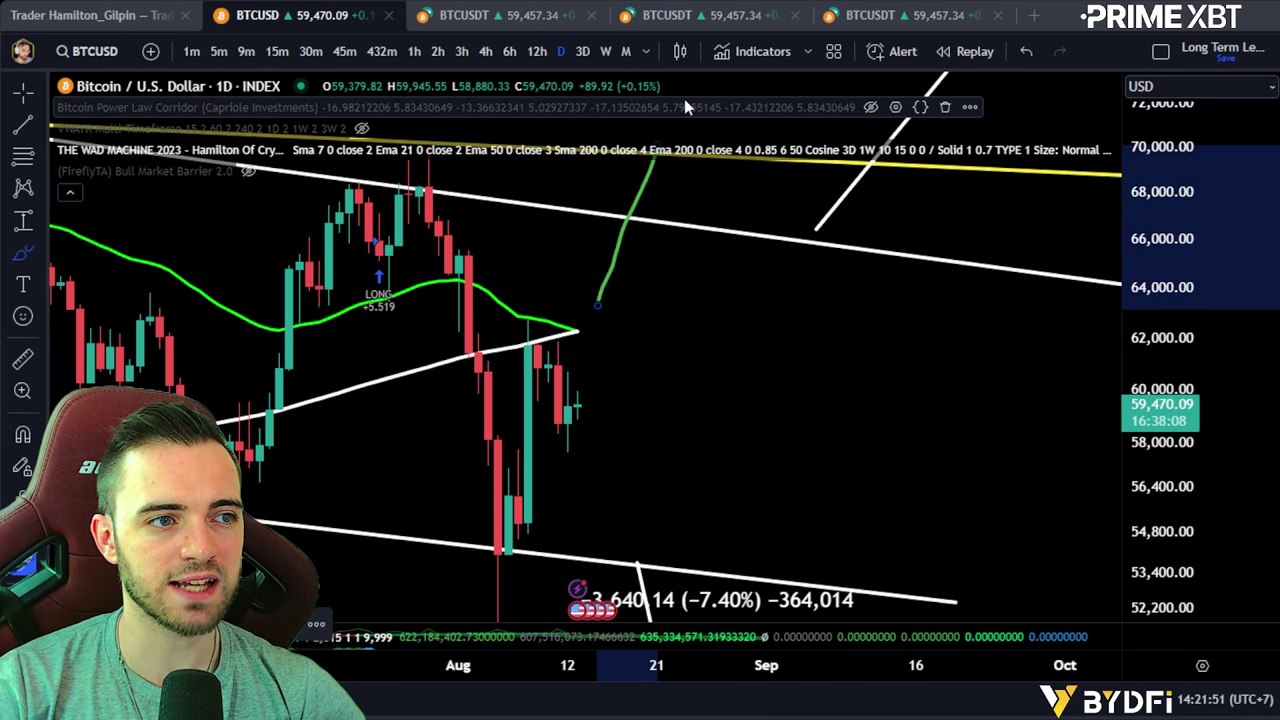
key(Delete)
Brush a vertical stroke from the yellow trendline to about 73,900 and a horizontal line there, marking the spot where they meet
scroll(680, 180, down, 3)
drag(1180, 208, 1180, 385)
drag(892, 398, 840, 497)
scroll(840, 491, down, 4)
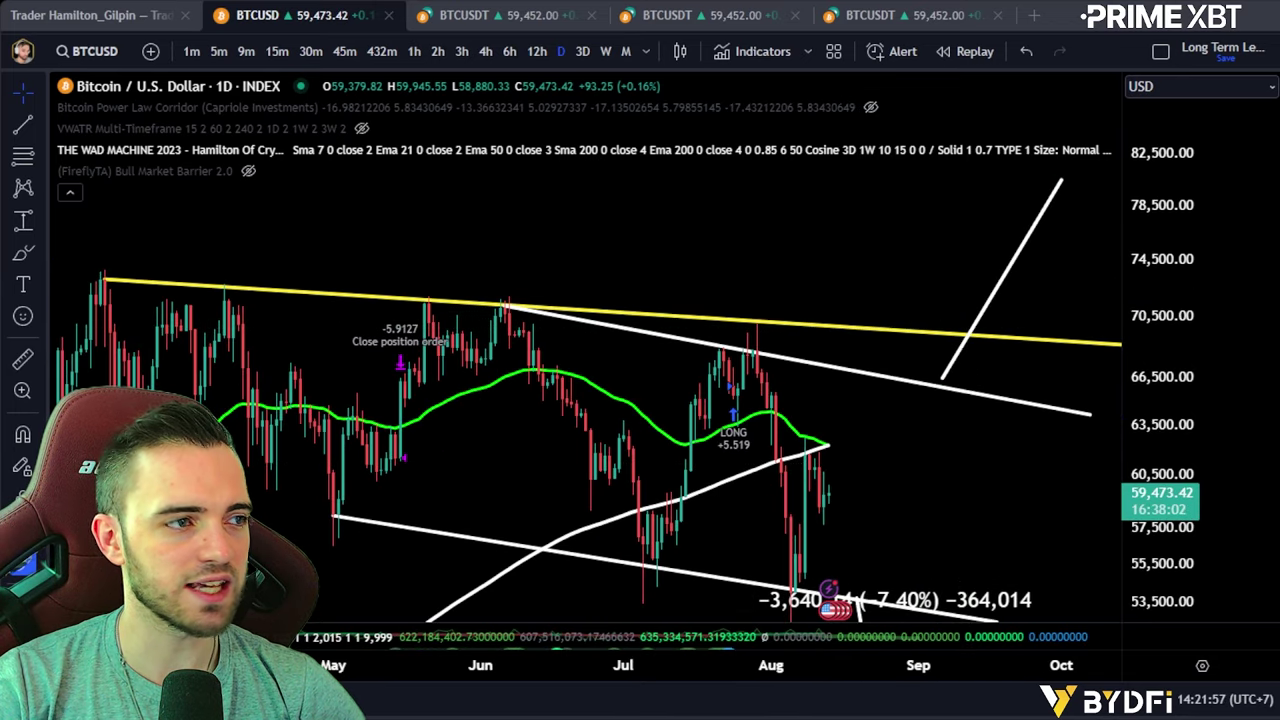
click(25, 255)
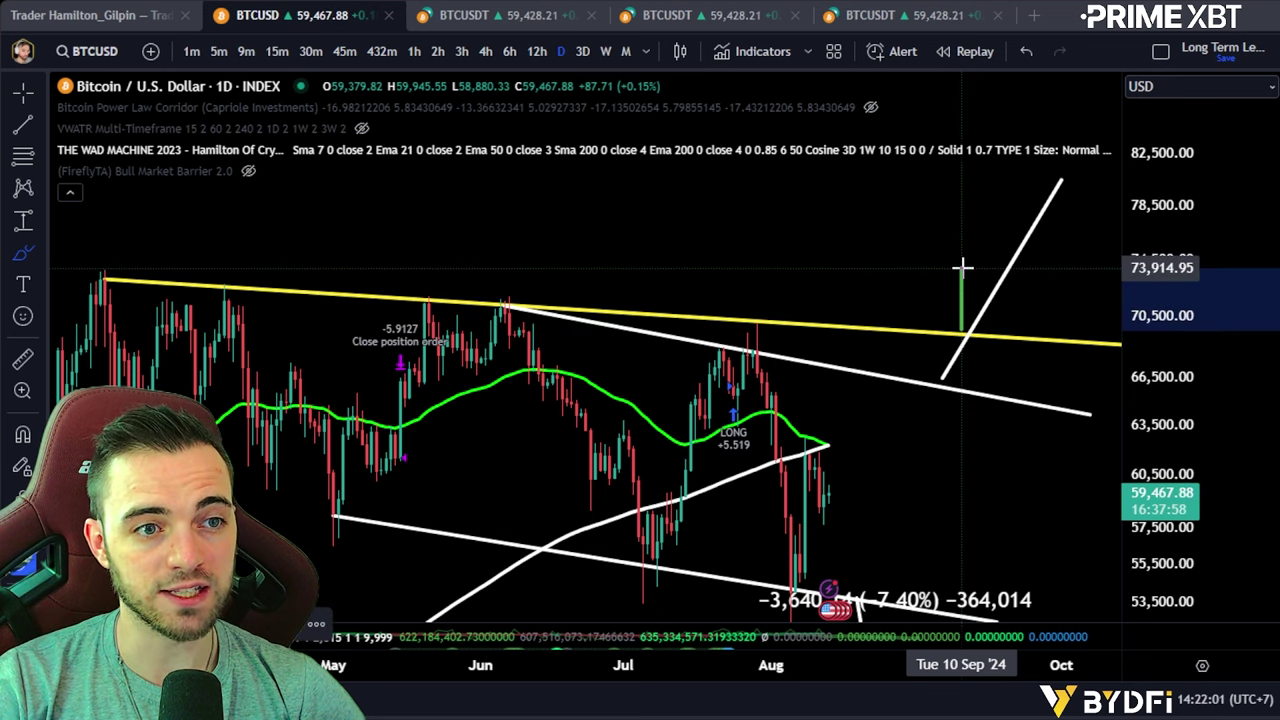
drag(900, 272, 1208, 275)
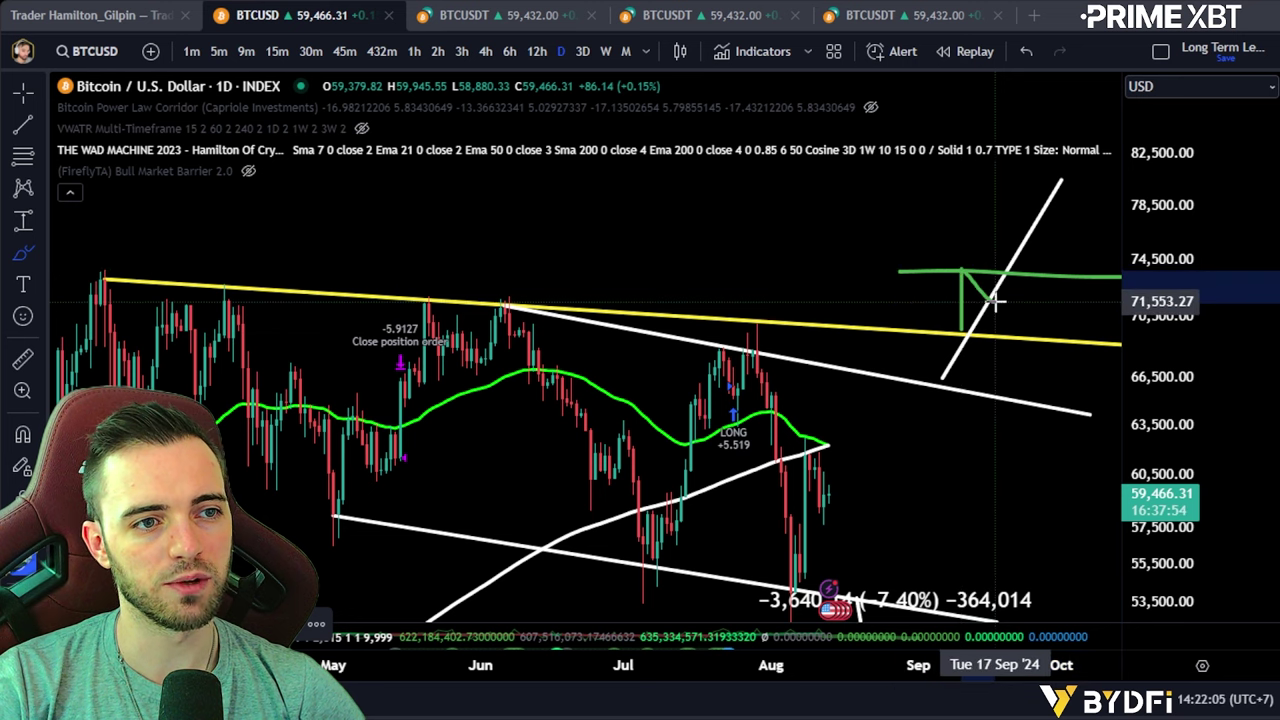
mouse_move(962, 264)
mouse_down()
mouse_move(977, 273)
mouse_move(1016, 214)
mouse_move(1121, 262)
mouse_up()
drag(1003, 251, 1048, 155)
Undo the brush strokes around the 73,900 level above the yellow trendline
key(ctrl+z)
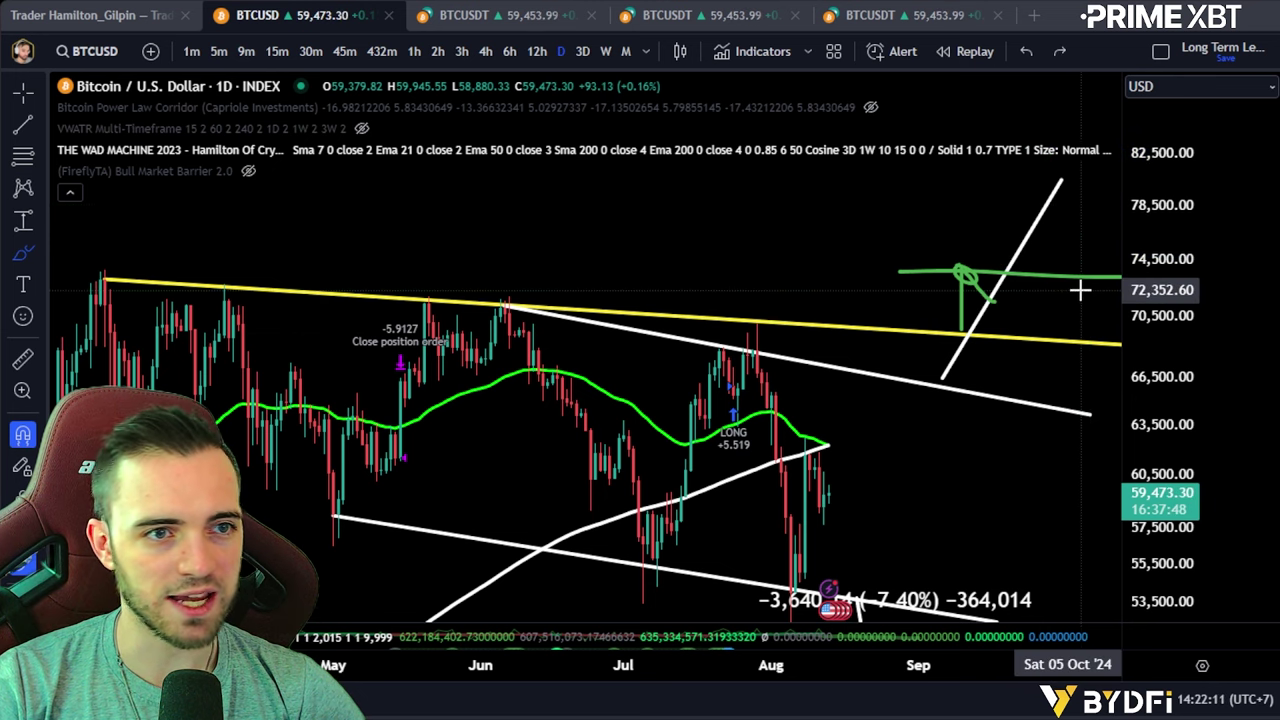
key(ctrl+z)
key(ctrl+z)
drag(1165, 251, 1160, 365)
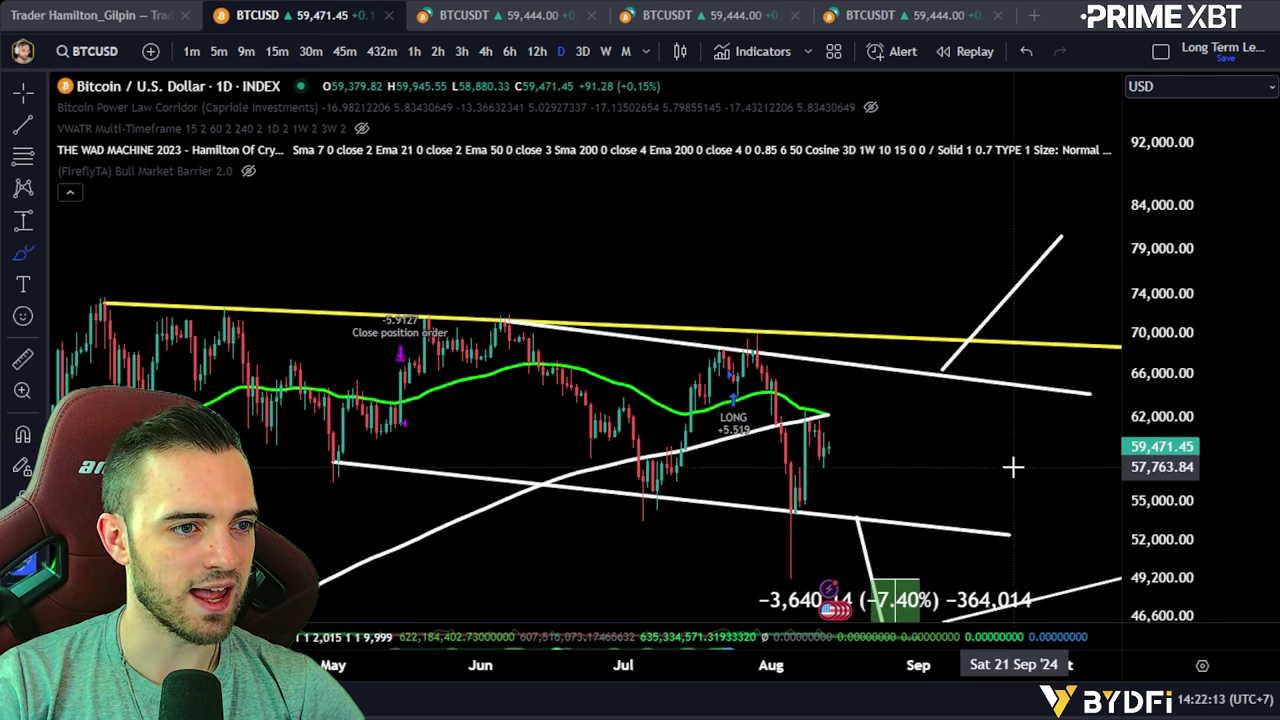
Move the green price range box to start on 16 August at about 49,063, its lower edge at the rising trendline
key(Escape)
scroll(975, 462, up, 1)
drag(939, 458, 882, 391)
drag(1166, 523, 1160, 320)
scroll(865, 410, up, 2)
drag(865, 410, 994, 200)
scroll(1038, 338, up, 2)
drag(826, 223, 838, 128)
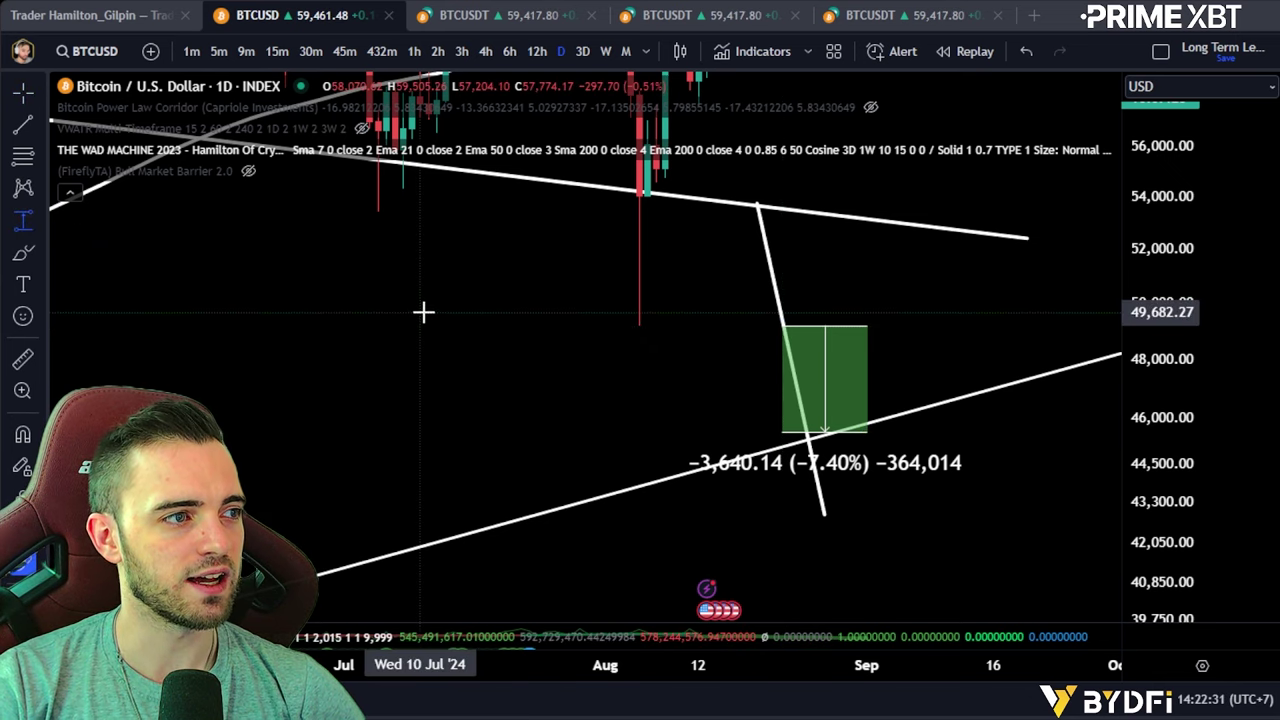
drag(826, 400, 770, 395)
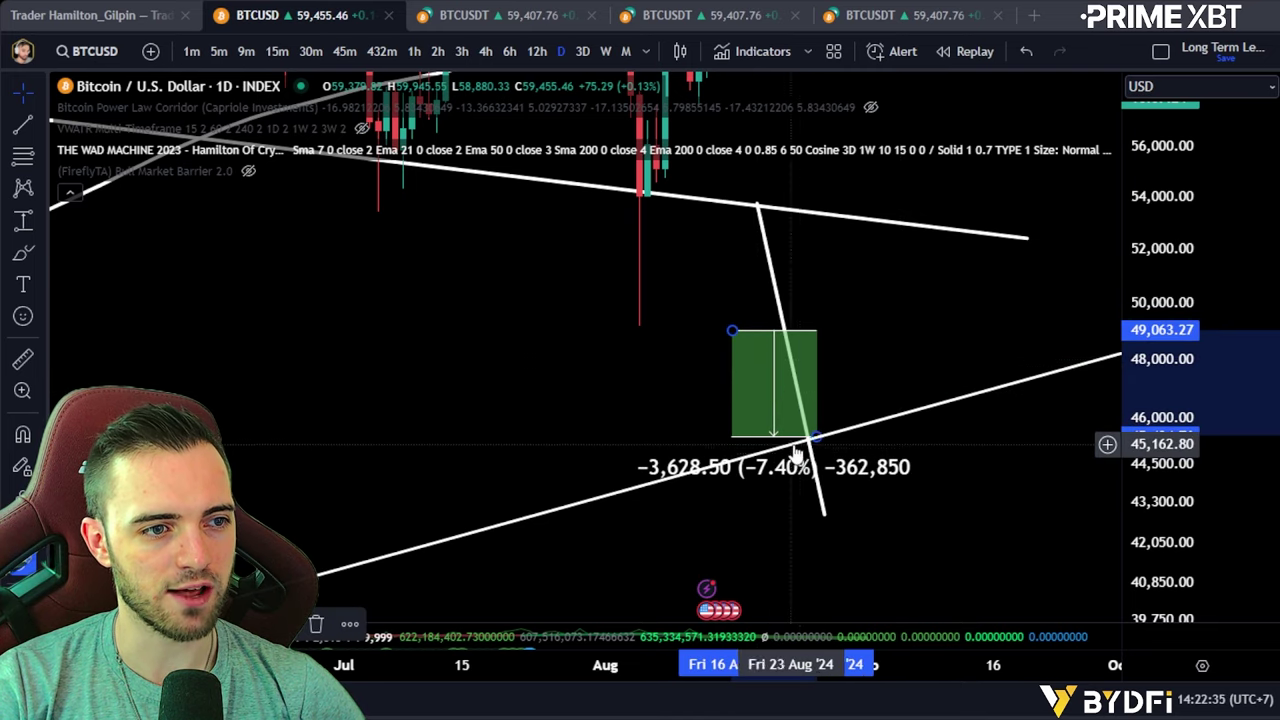
Show the Bitcoin Power Law Corridor indicator across the multi-year daily chart
scroll(900, 513, down, 10)
scroll(900, 513, down, 10)
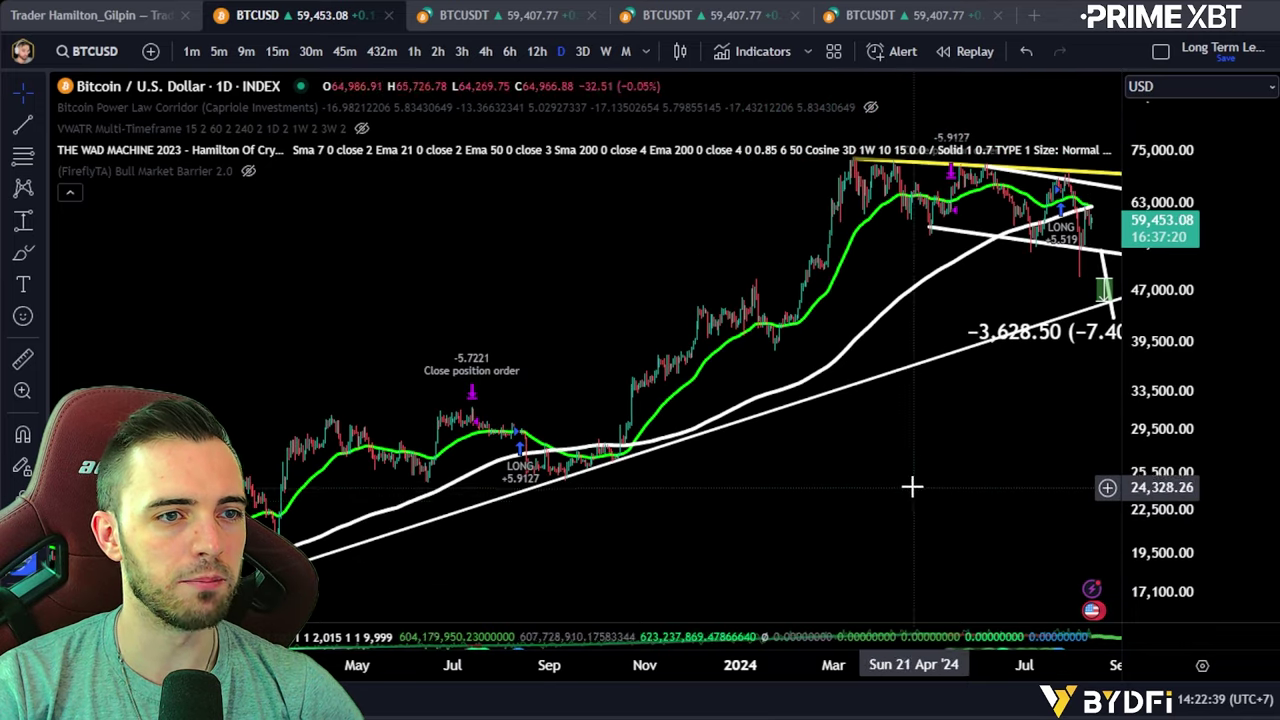
drag(911, 486, 500, 457)
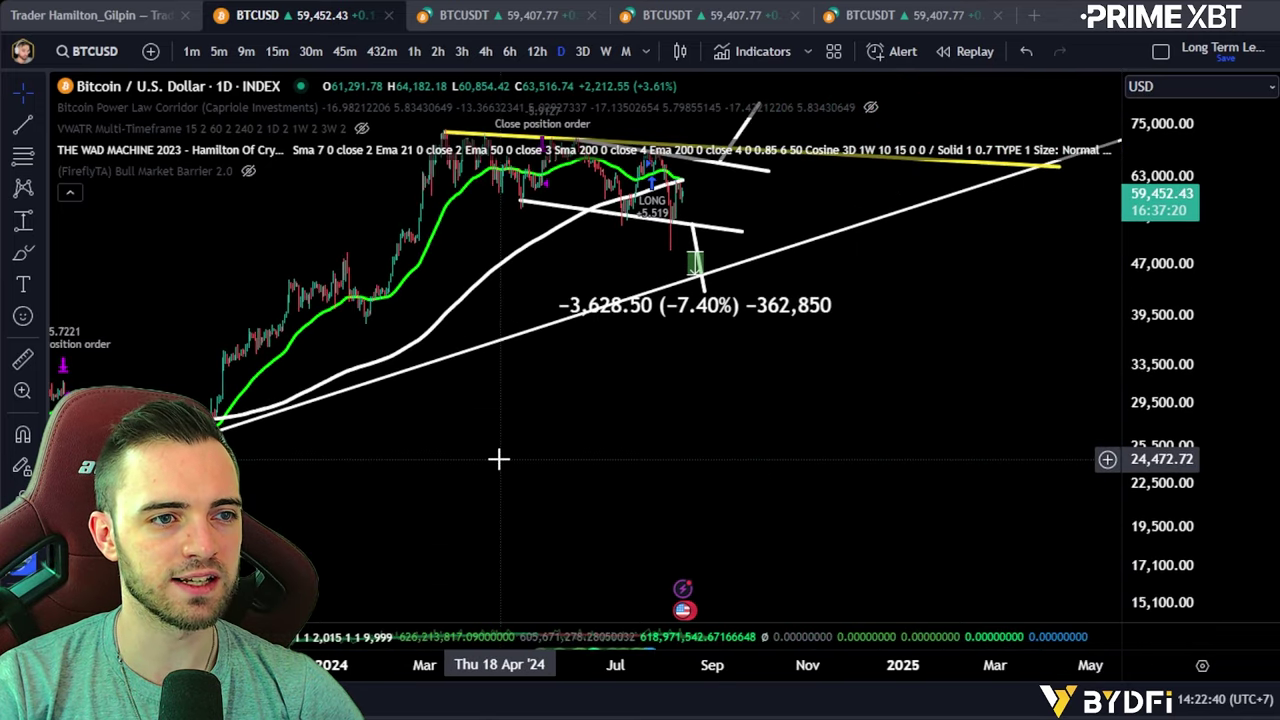
click(872, 107)
scroll(671, 502, down, 5)
drag(1169, 297, 1139, 612)
scroll(931, 506, down, 5)
right_click(1040, 438)
drag(931, 439, 767, 506)
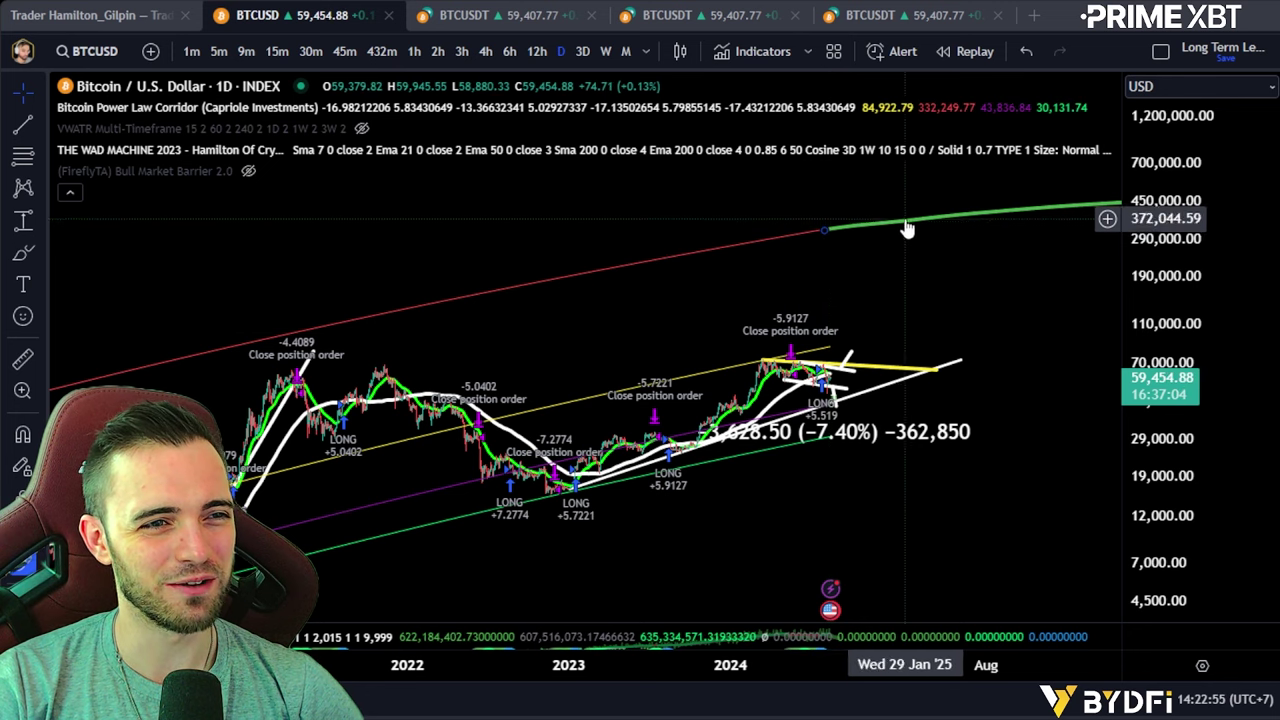
Examine the Power Law Corridor's upper band at the 2013, 2017 and 2021 cycle tops and its green extension into 2025
click(948, 216)
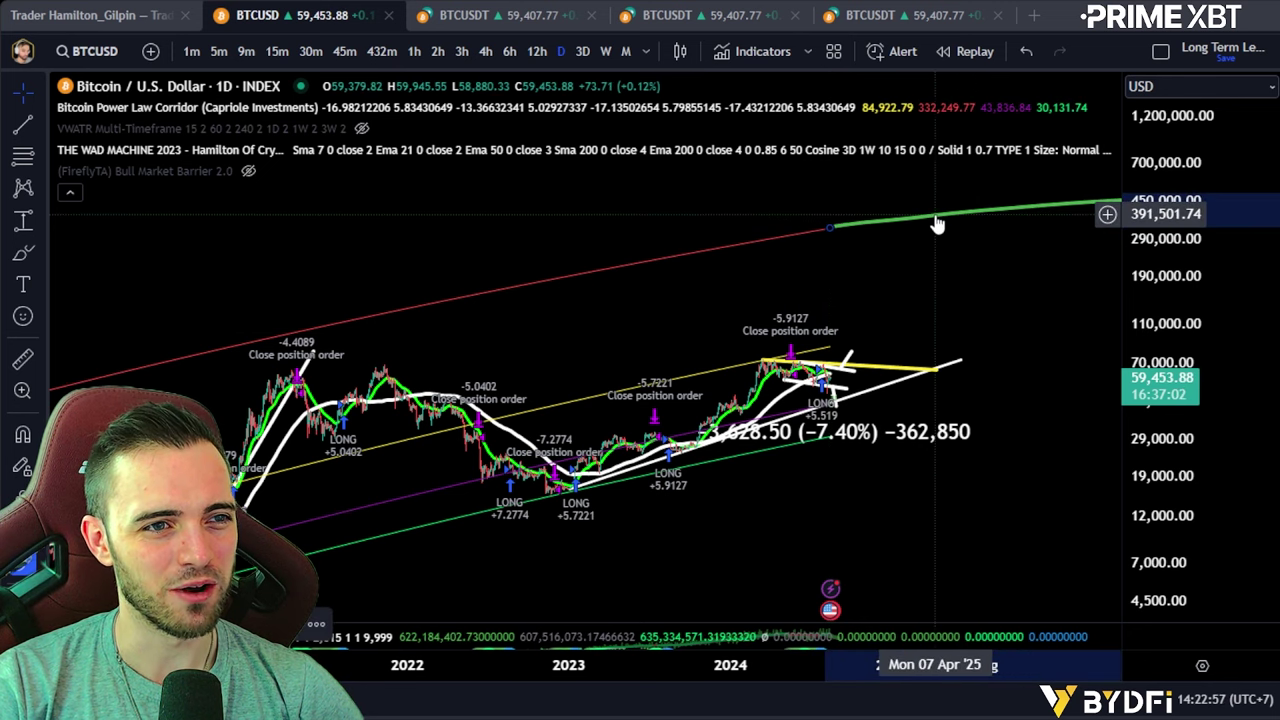
drag(498, 365, 1178, 118)
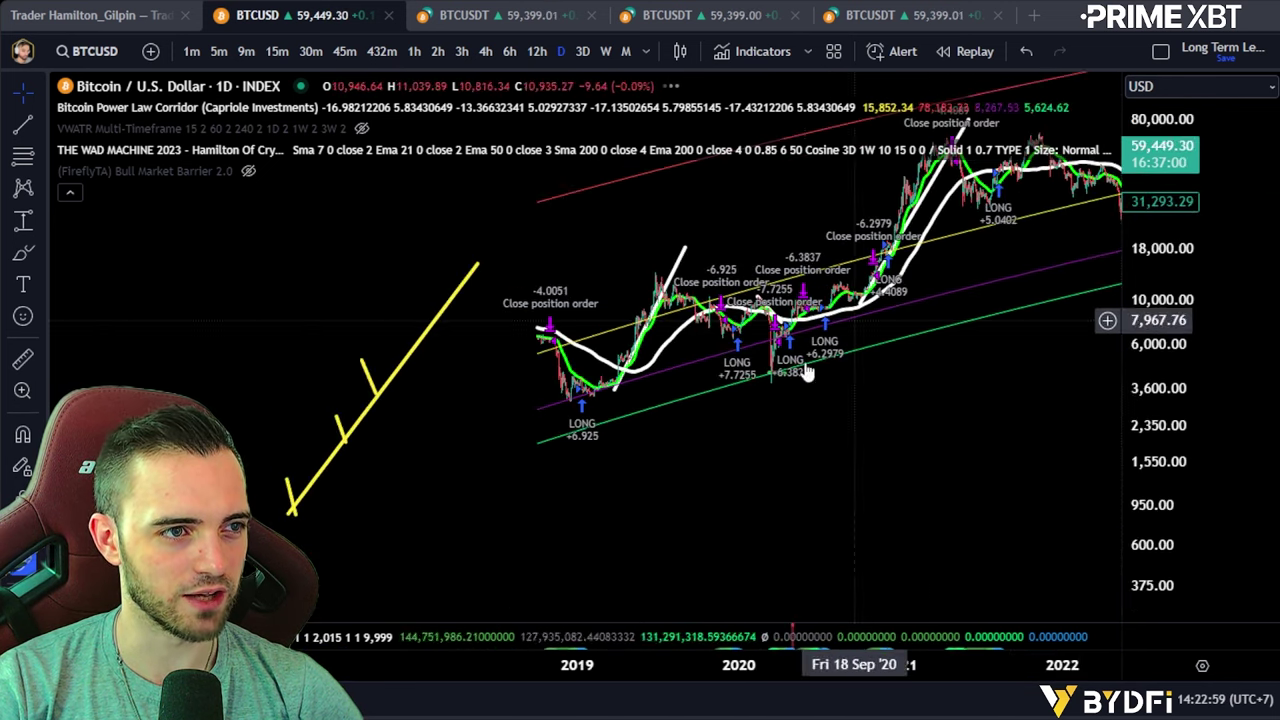
drag(466, 526, 1076, 315)
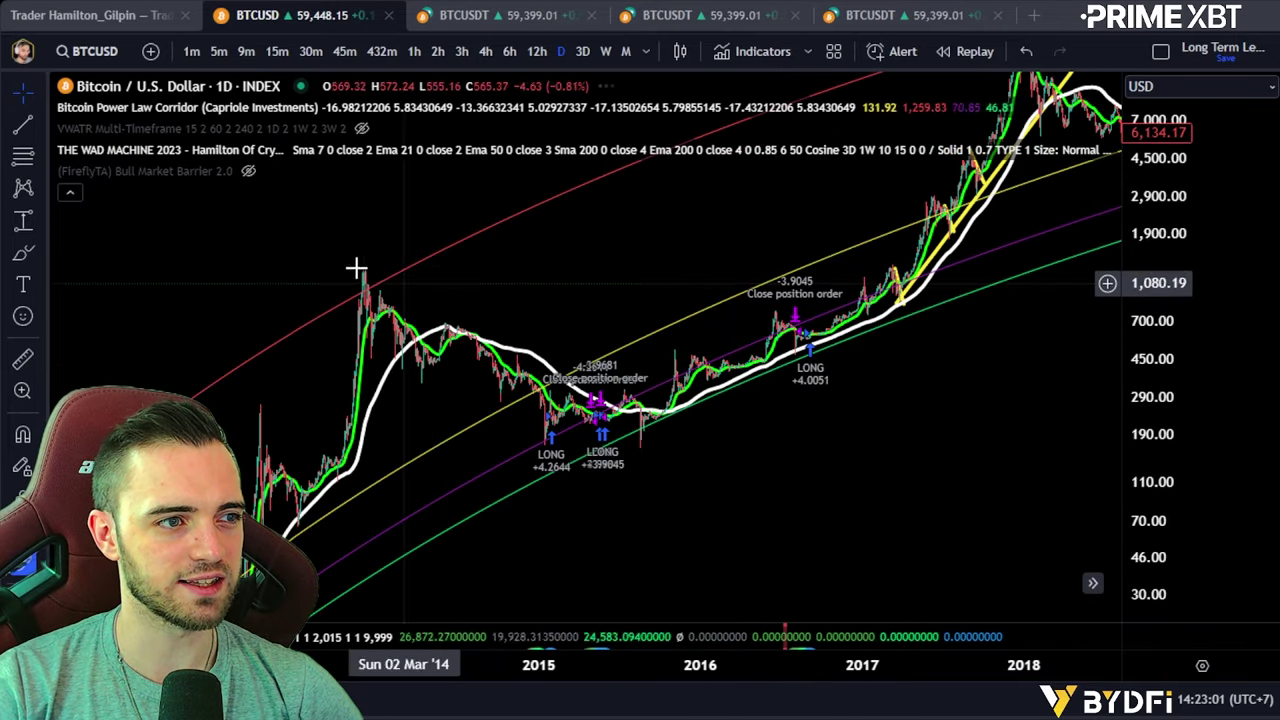
drag(931, 400, 821, 475)
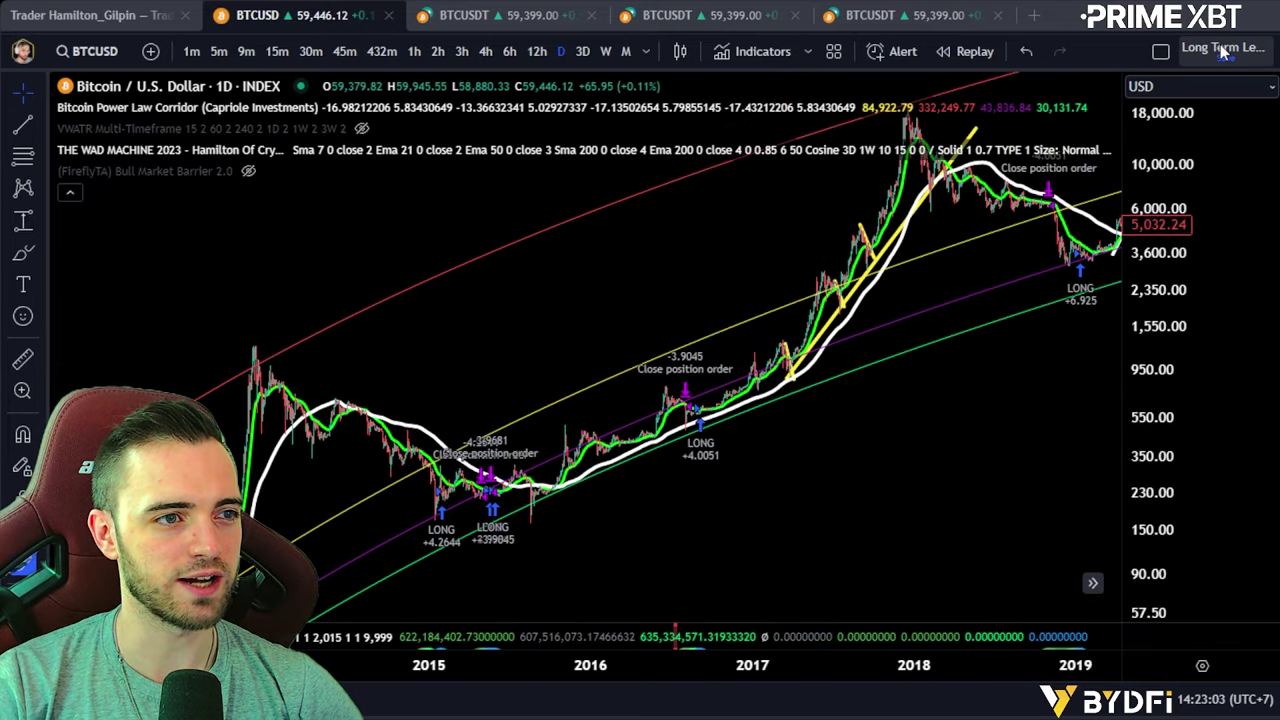
drag(1031, 351, 416, 549)
scroll(450, 520, right, 10)
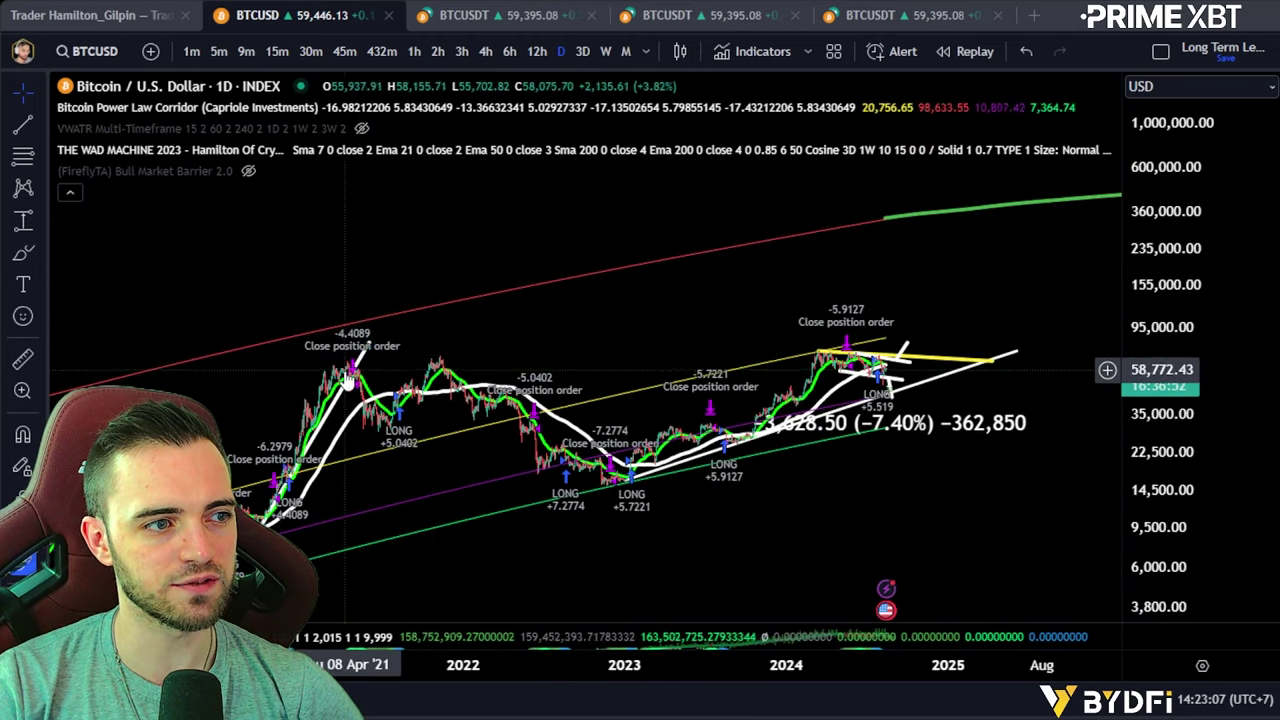
drag(945, 279, 826, 289)
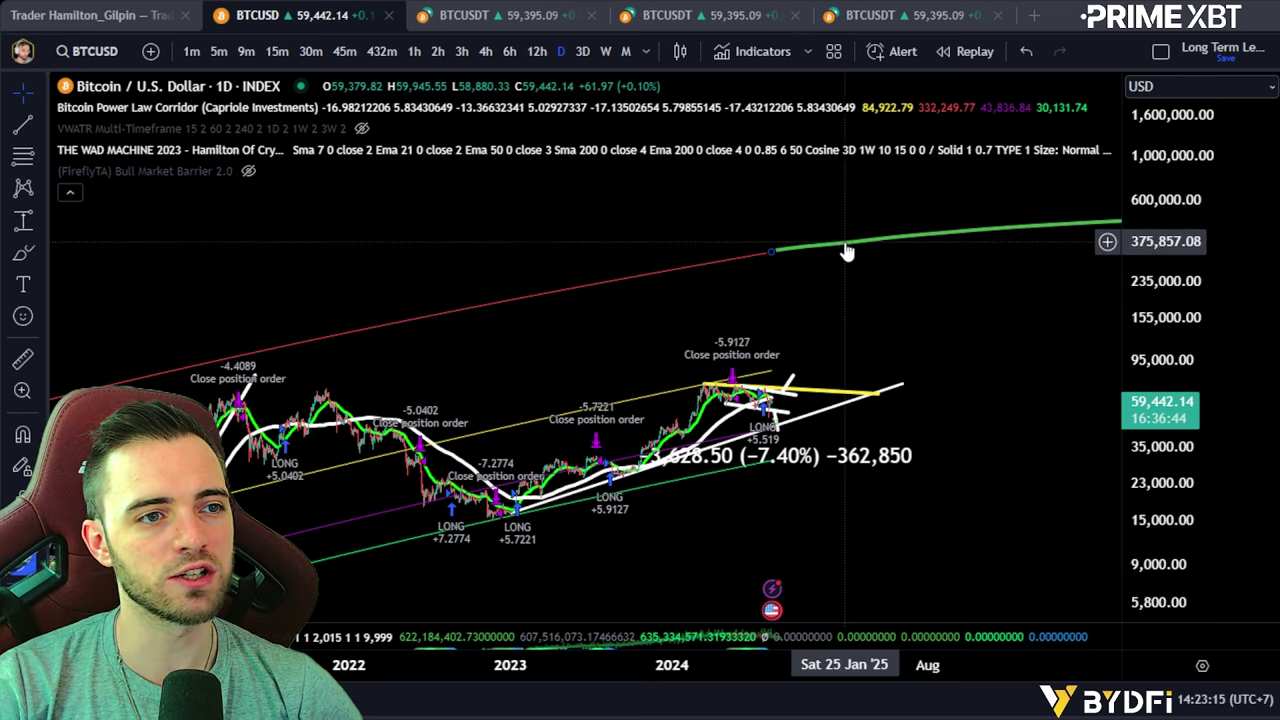
drag(1163, 527, 1163, 463)
scroll(1017, 463, up, 2)
drag(906, 452, 766, 401)
drag(711, 286, 717, 371)
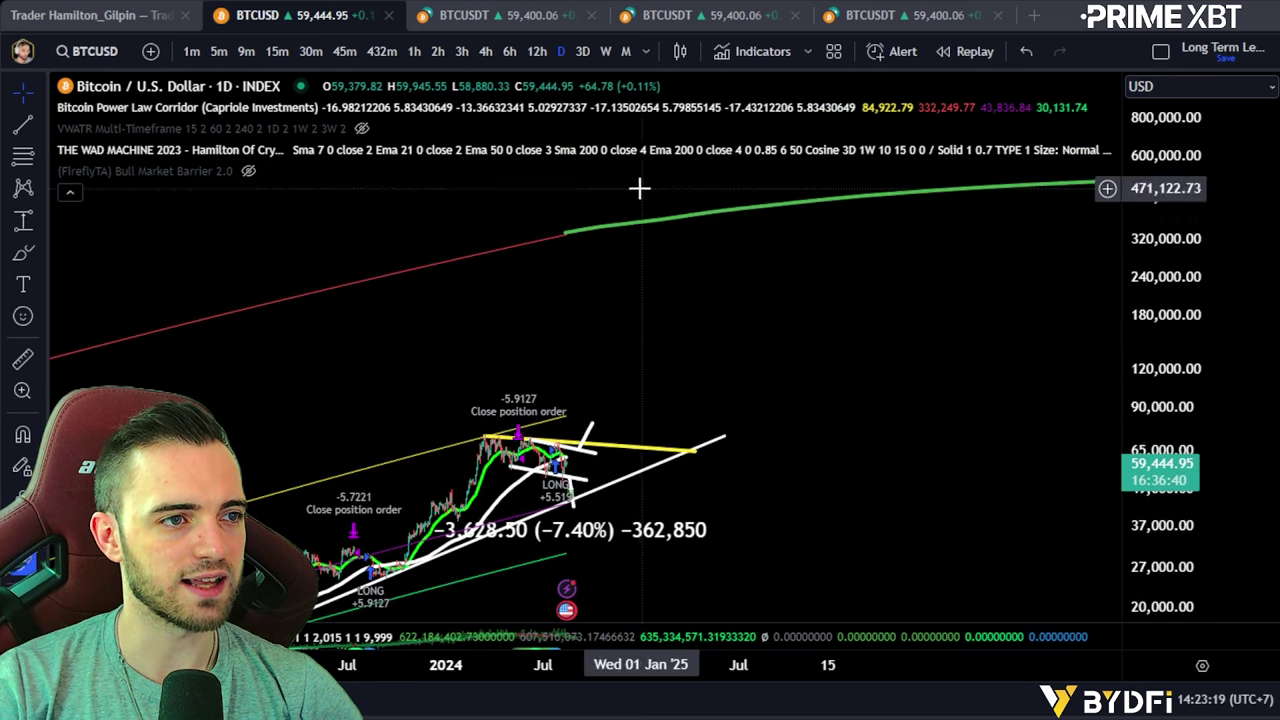
Draw a trend line from the January 2023 low near 15,958 to the March 2024 high, shift it up from current price, and delete it
scroll(666, 309, down, 5)
click(23, 124)
drag(525, 550, 750, 355)
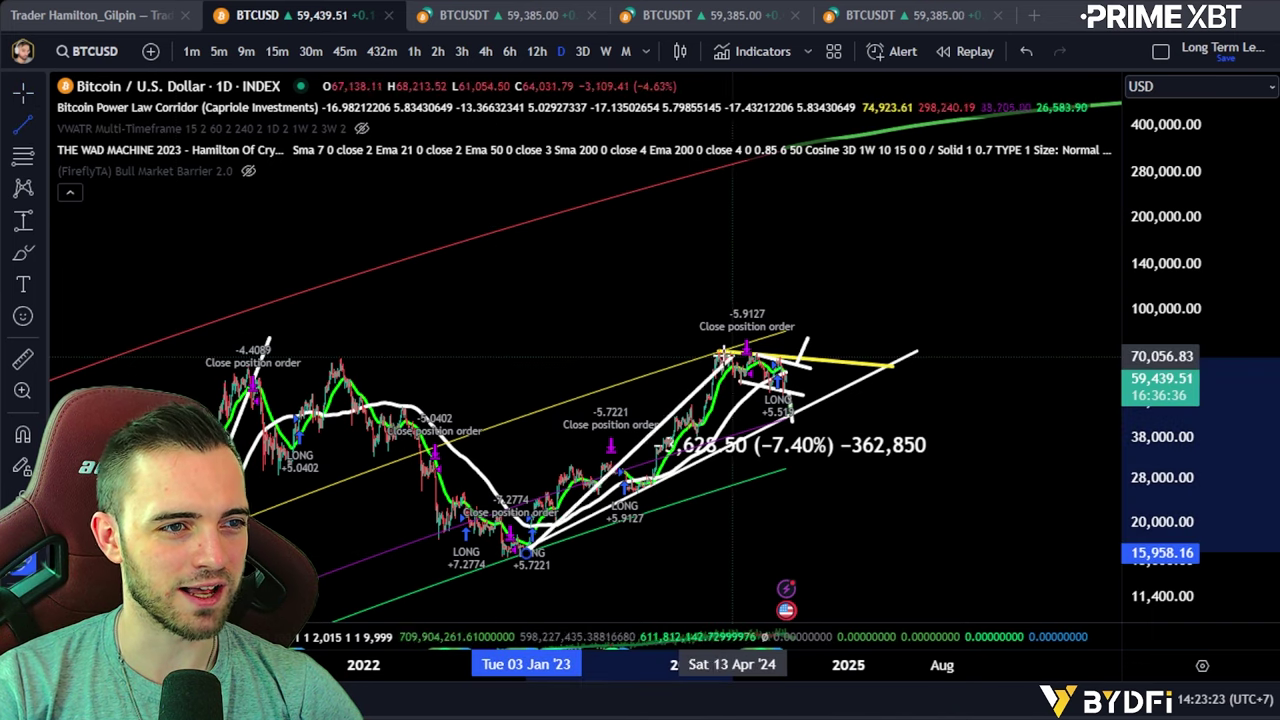
click(719, 353)
drag(670, 403, 957, 198)
drag(991, 250, 887, 339)
mouse_move(910, 231)
mouse_down()
mouse_move(908, 206)
mouse_move(897, 263)
mouse_move(914, 234)
mouse_move(898, 252)
mouse_up()
key(Delete)
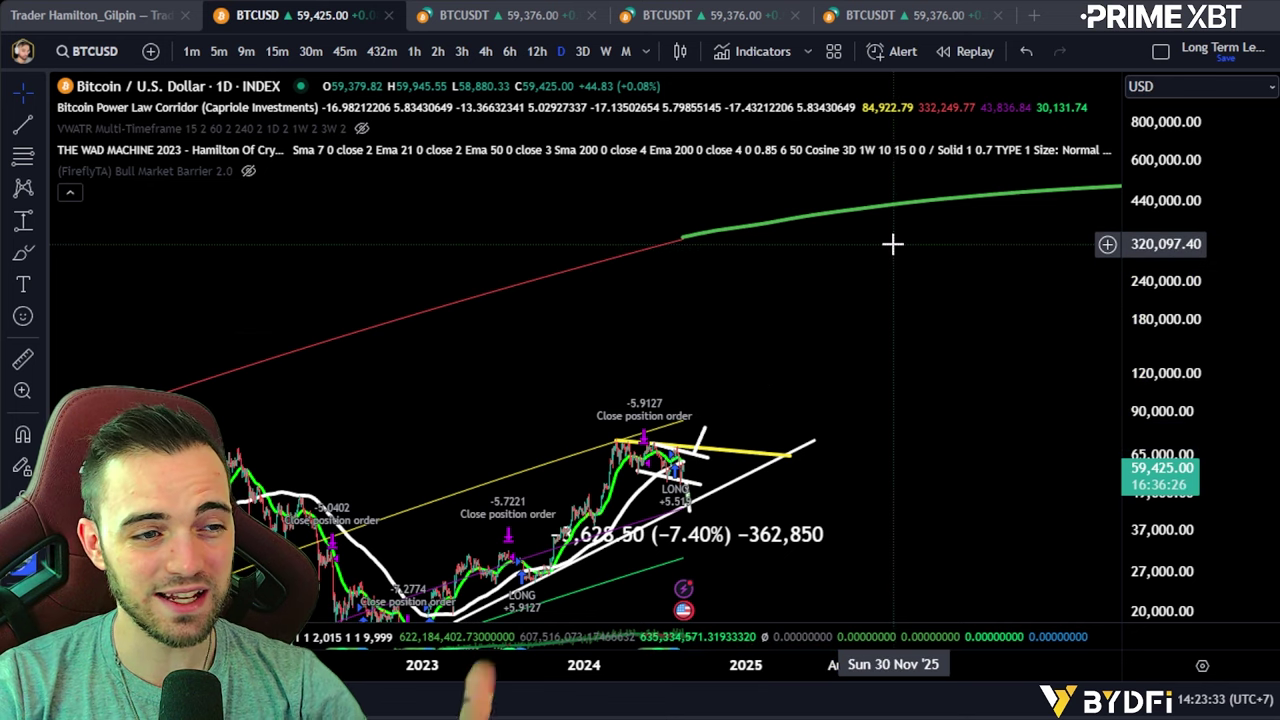
Examine the current daily descending channel, its breakout stroke and the green downside range at the rising trendline
drag(1199, 532, 1234, 263)
scroll(994, 443, up, 5)
drag(804, 467, 1198, 258)
scroll(771, 463, up, 2)
drag(632, 535, 1040, 519)
scroll(1010, 508, up, 3)
drag(1163, 508, 1160, 275)
scroll(895, 385, up, 1)
drag(888, 383, 912, 312)
drag(1150, 270, 1102, 411)
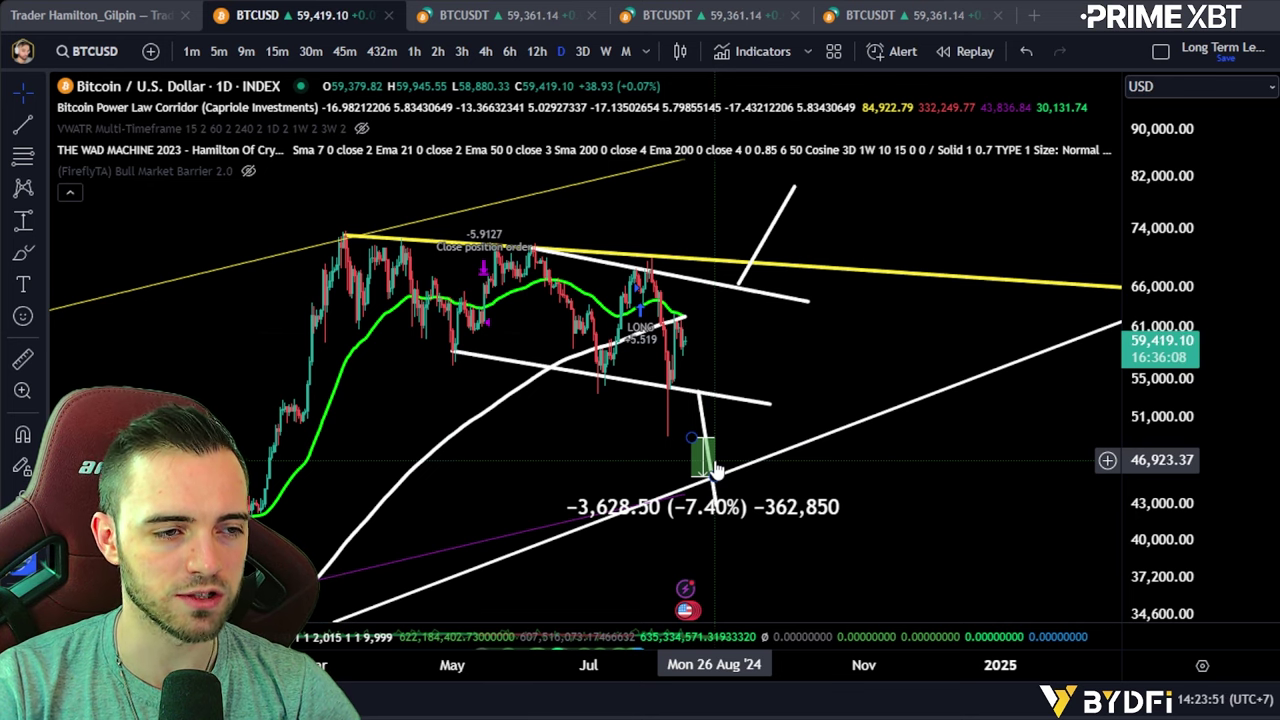
Switch to the 4-hour BTCUSDT chart and place a price range from about 57,609 down to 56,961 beneath the recent lows
click(470, 15)
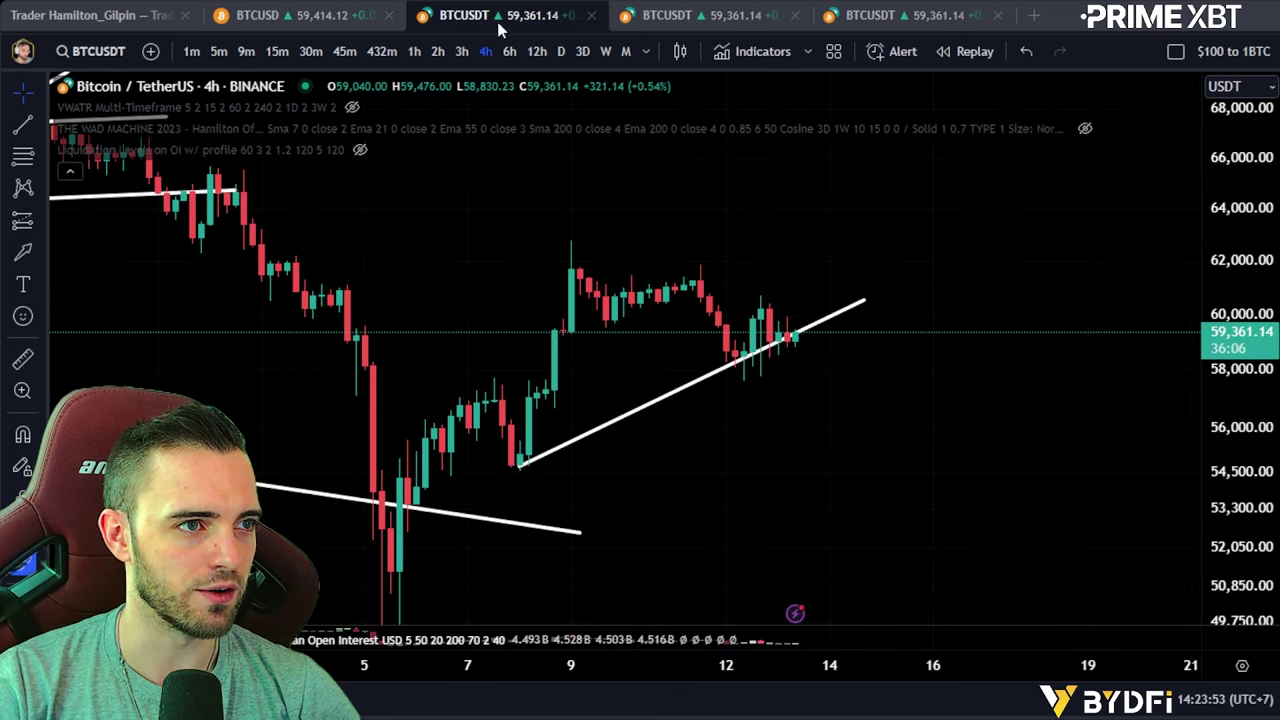
scroll(783, 420, down, 2)
scroll(954, 514, up, 2)
right_click(949, 514)
drag(805, 520, 840, 471)
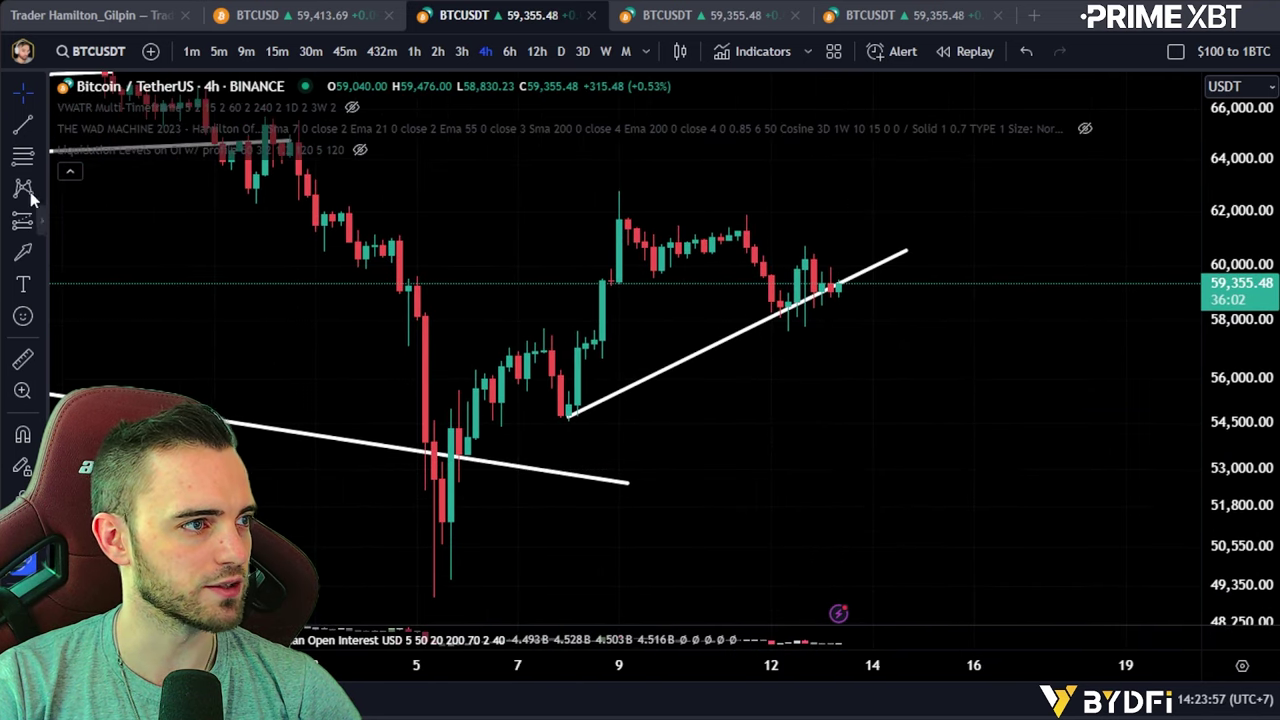
click(42, 224)
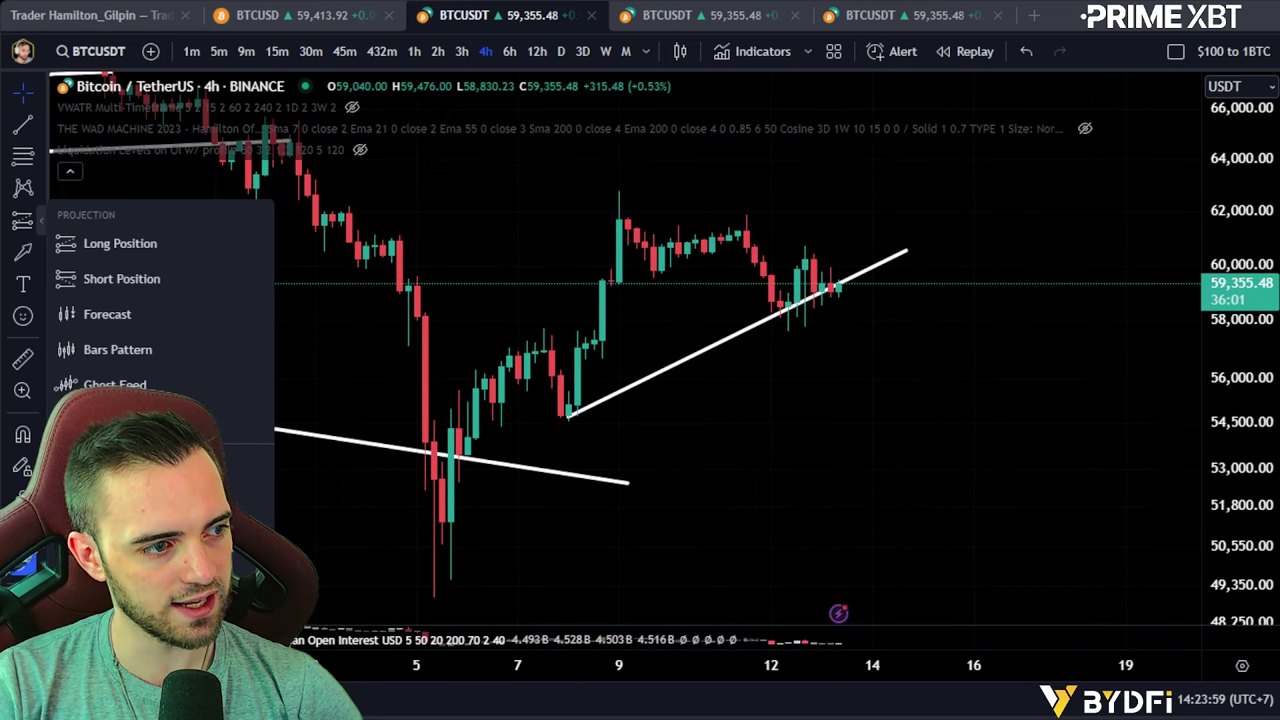
click(117, 633)
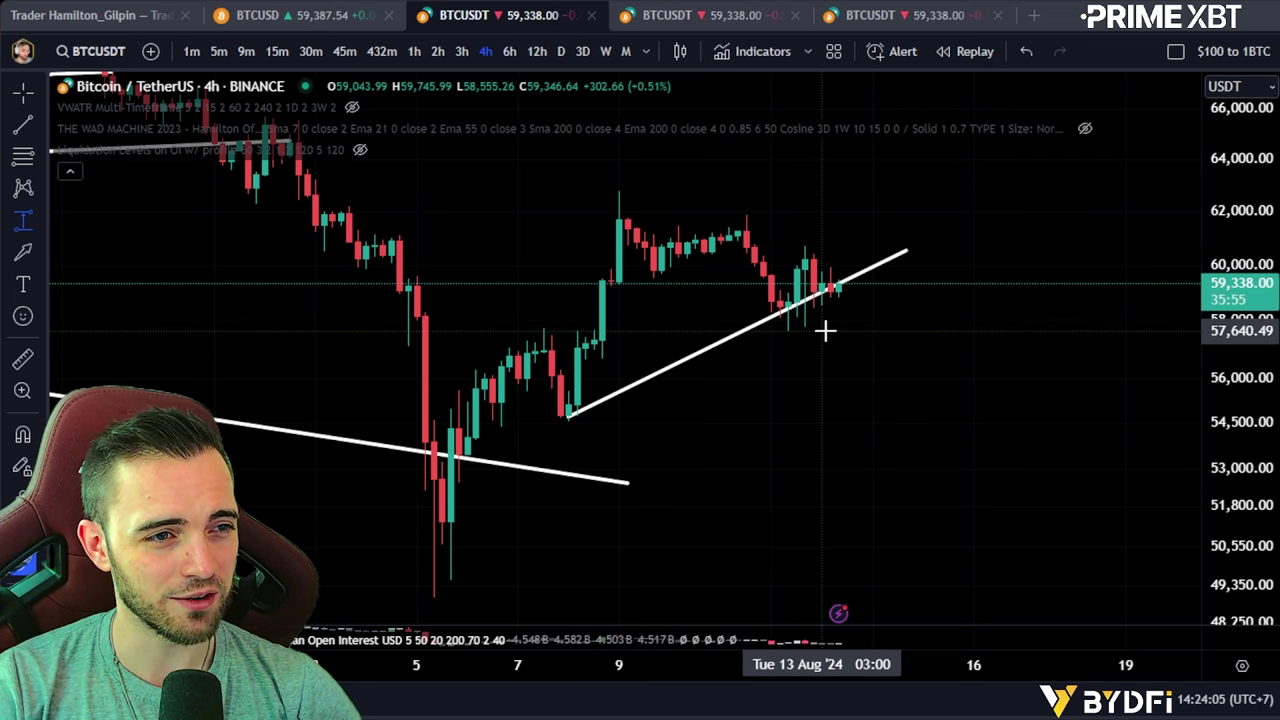
click(822, 332)
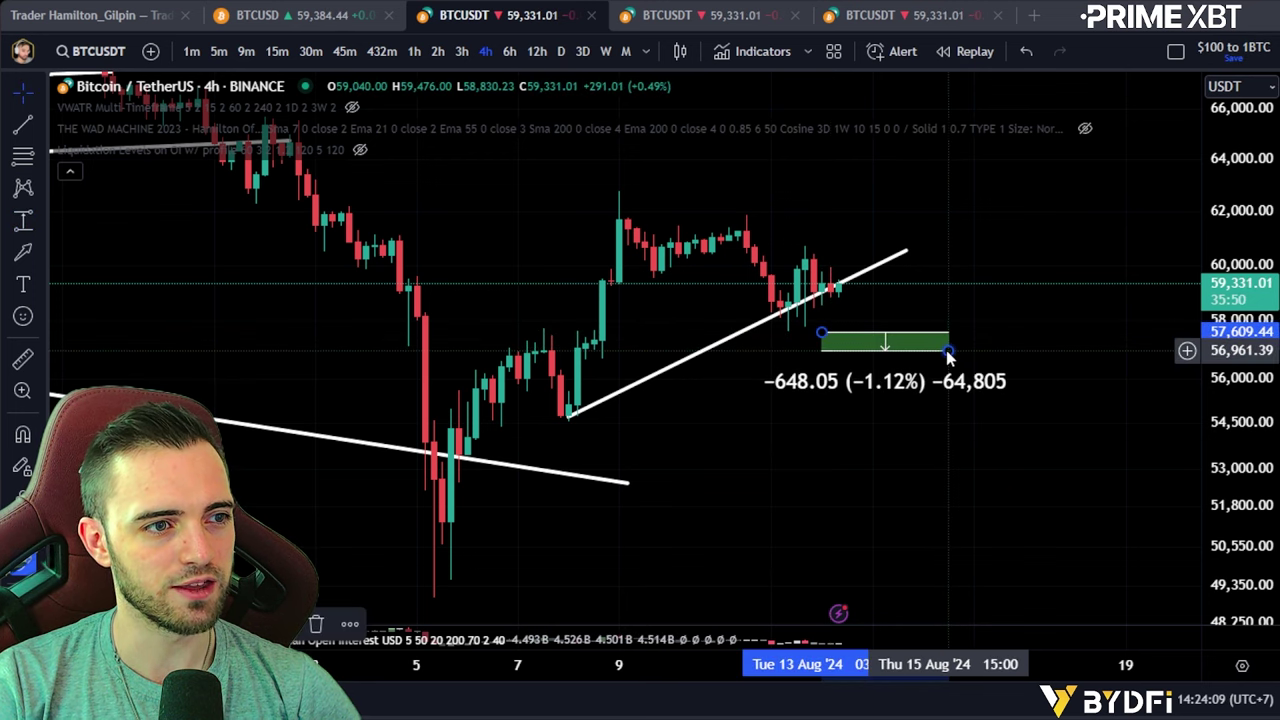
click(948, 352)
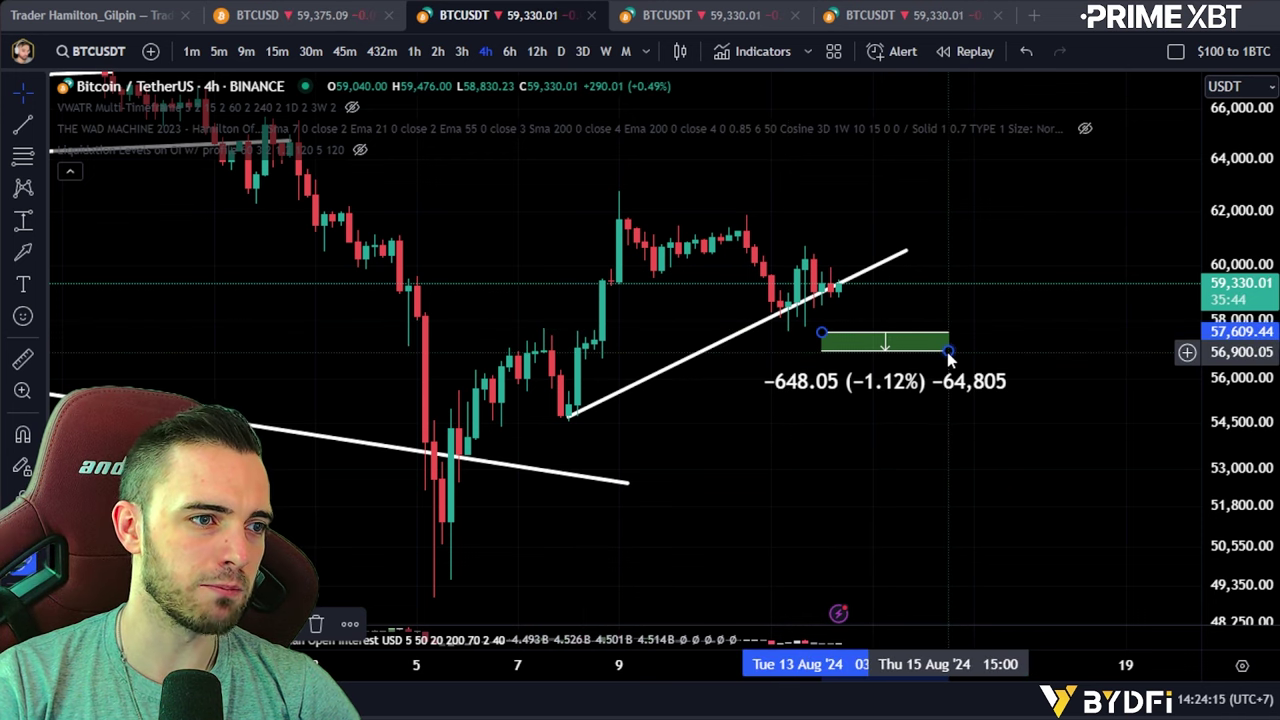
Adjust the price range box to span from about 56,625 down to about 55,031
drag(948, 352, 957, 412)
drag(823, 334, 822, 362)
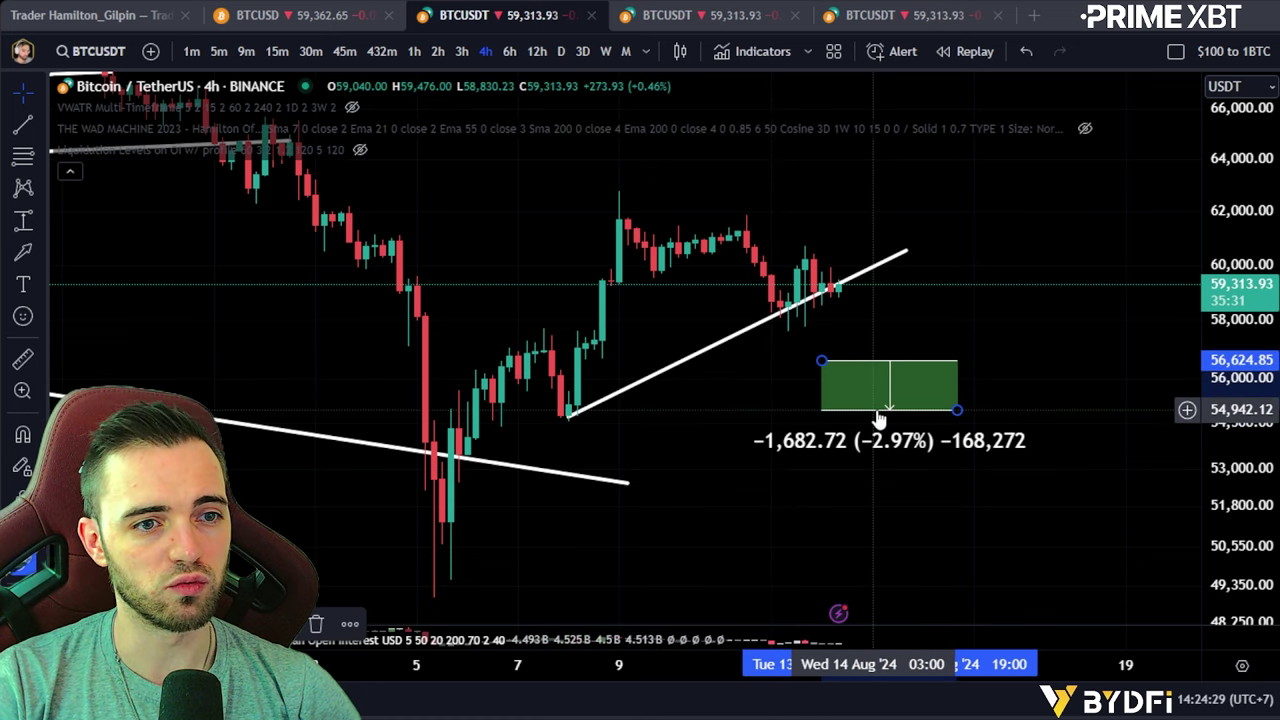
drag(957, 410, 957, 407)
click(957, 415)
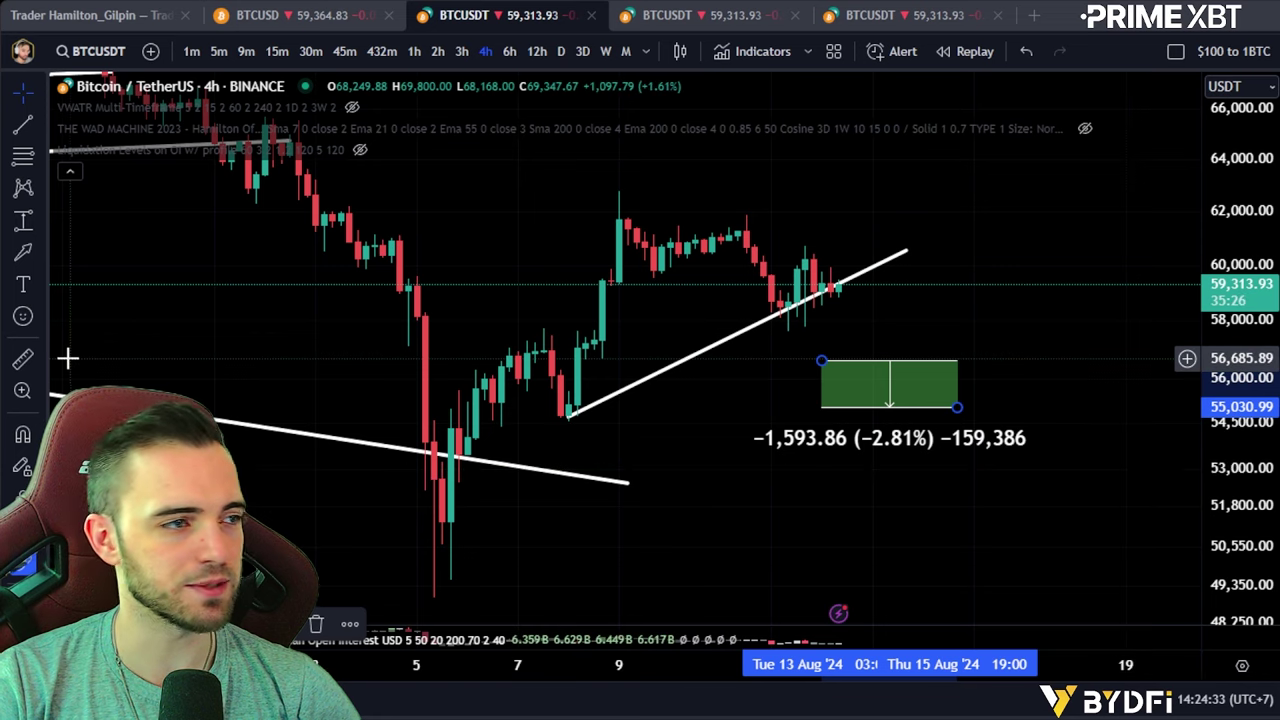
Brush a path from current price down to the box and back near 57,900, and a horizontal stroke at about 57,900
click(40, 250)
click(98, 146)
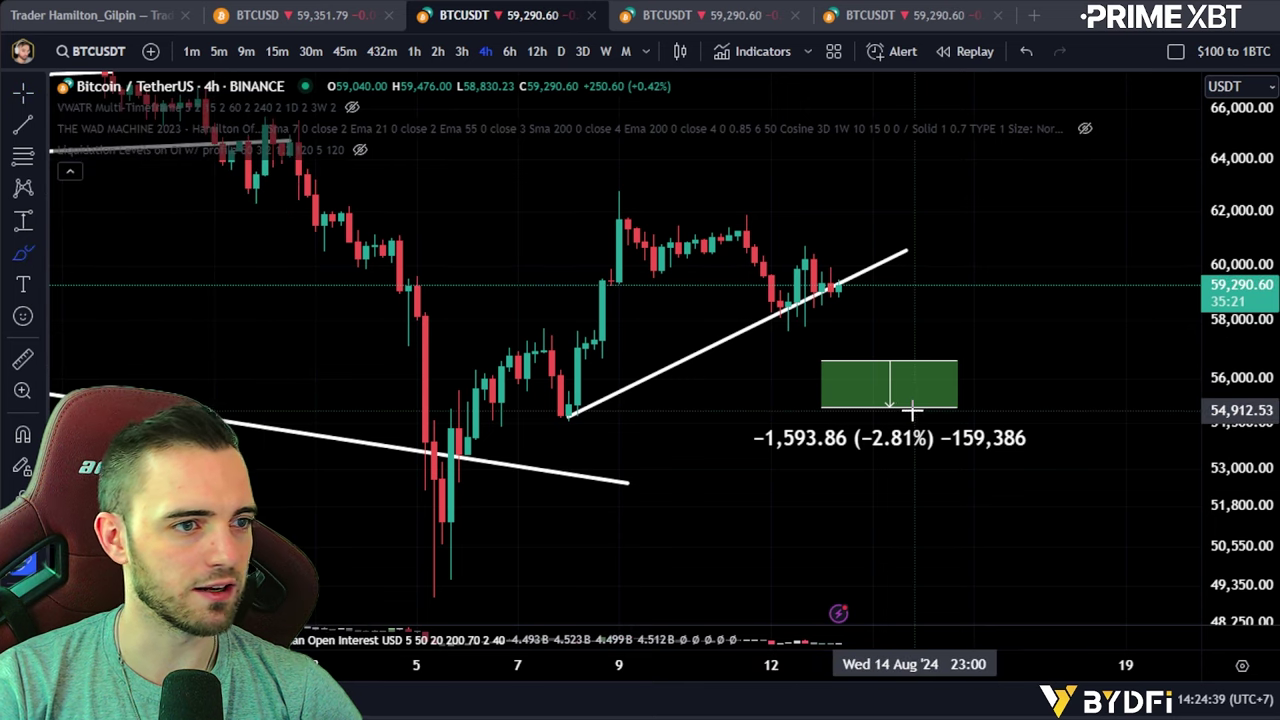
drag(840, 295, 855, 350)
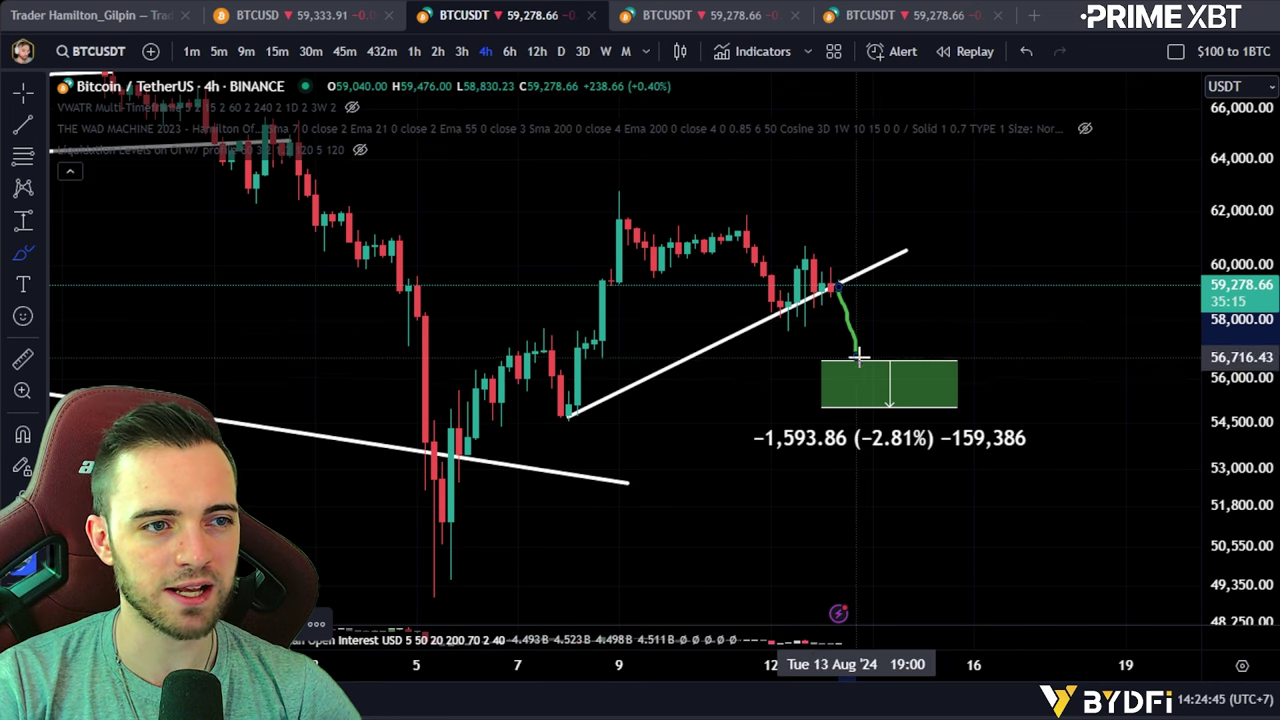
drag(855, 360, 880, 325)
drag(738, 327, 1050, 321)
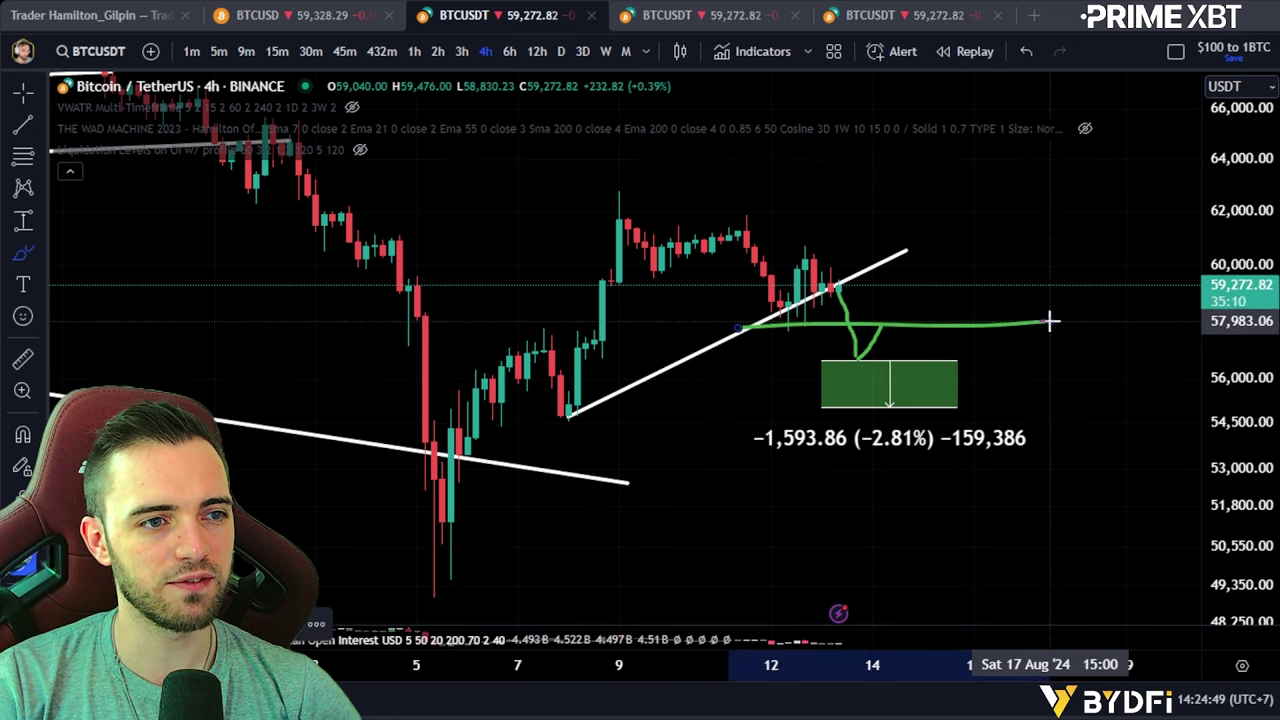
Brush a second drop from the horizontal stroke into the green box, and undo the horizontal stroke made across the box
drag(881, 326, 915, 390)
drag(845, 362, 1150, 373)
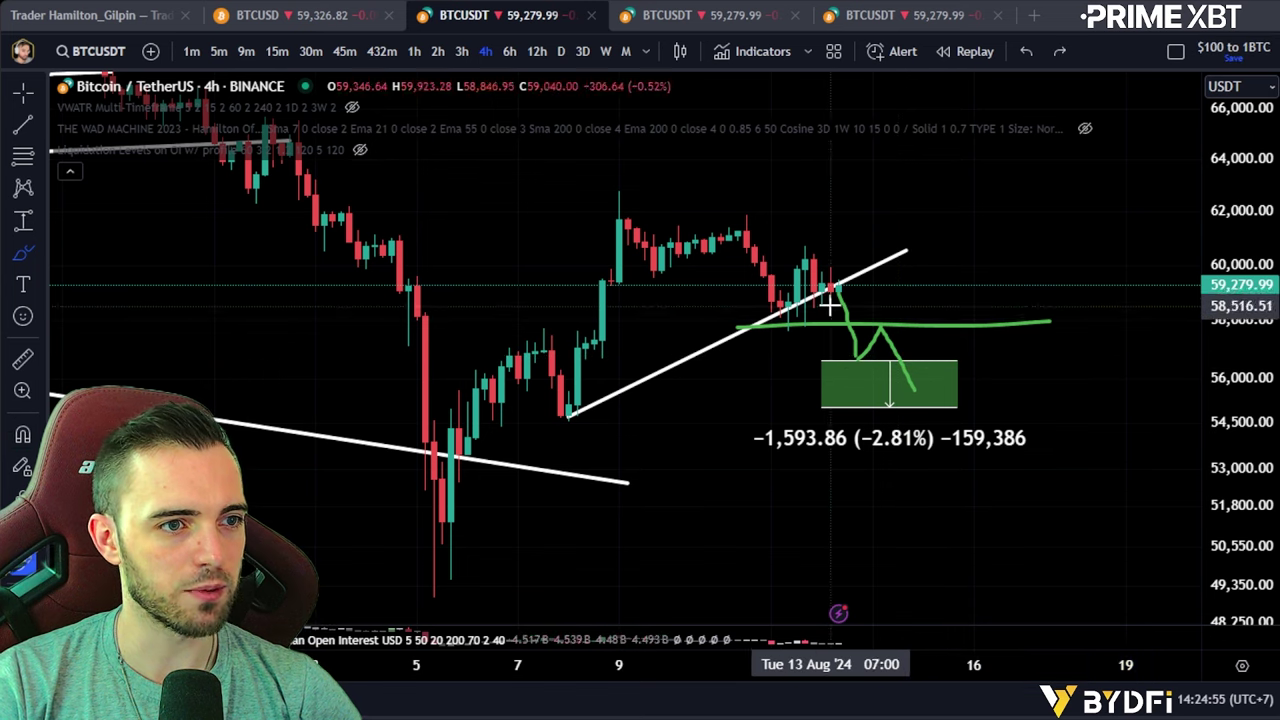
key(ctrl+z)
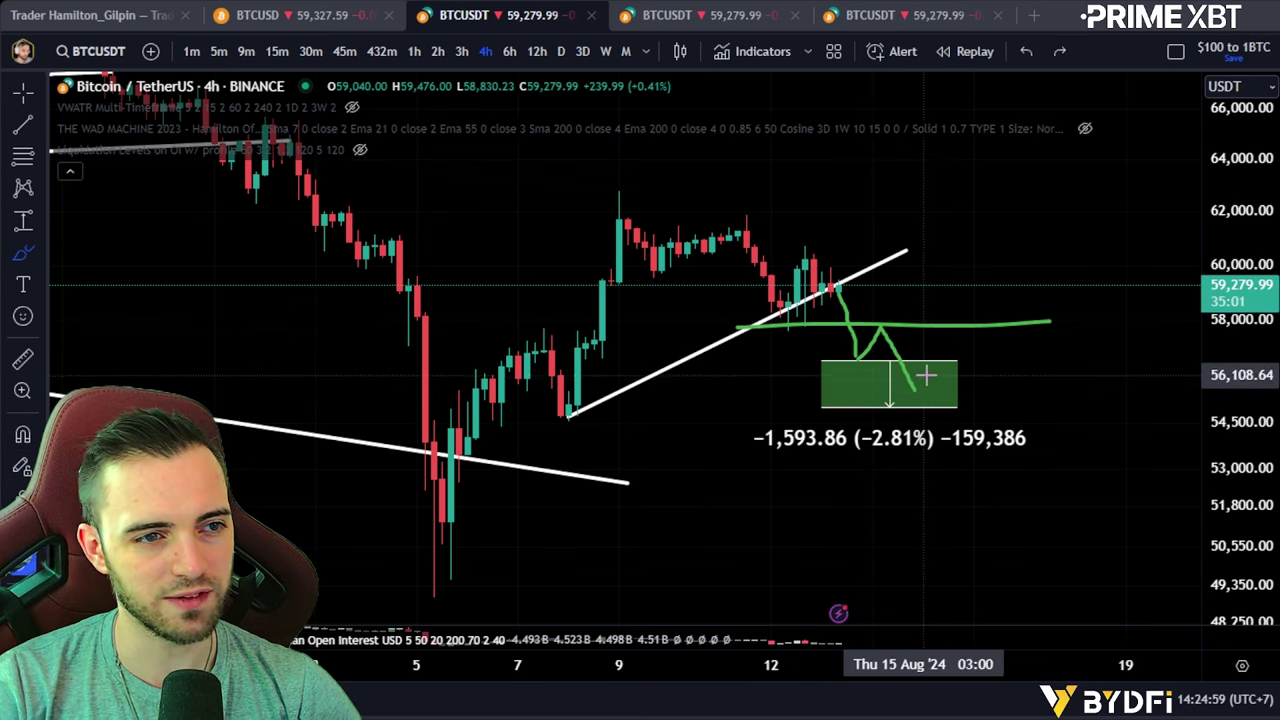
Show THE WAD MACHINE 2023 moving averages on the 4-hour chart to check them against price, and hide them again
click(1085, 130)
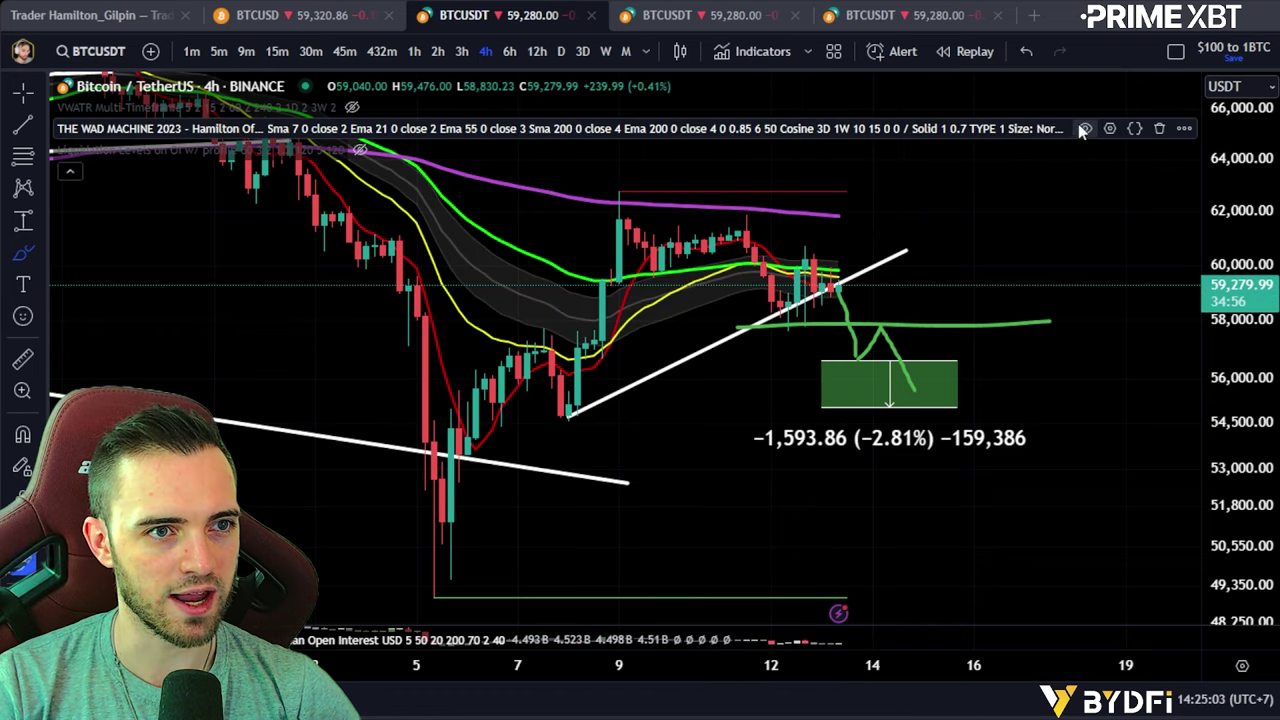
click(1084, 129)
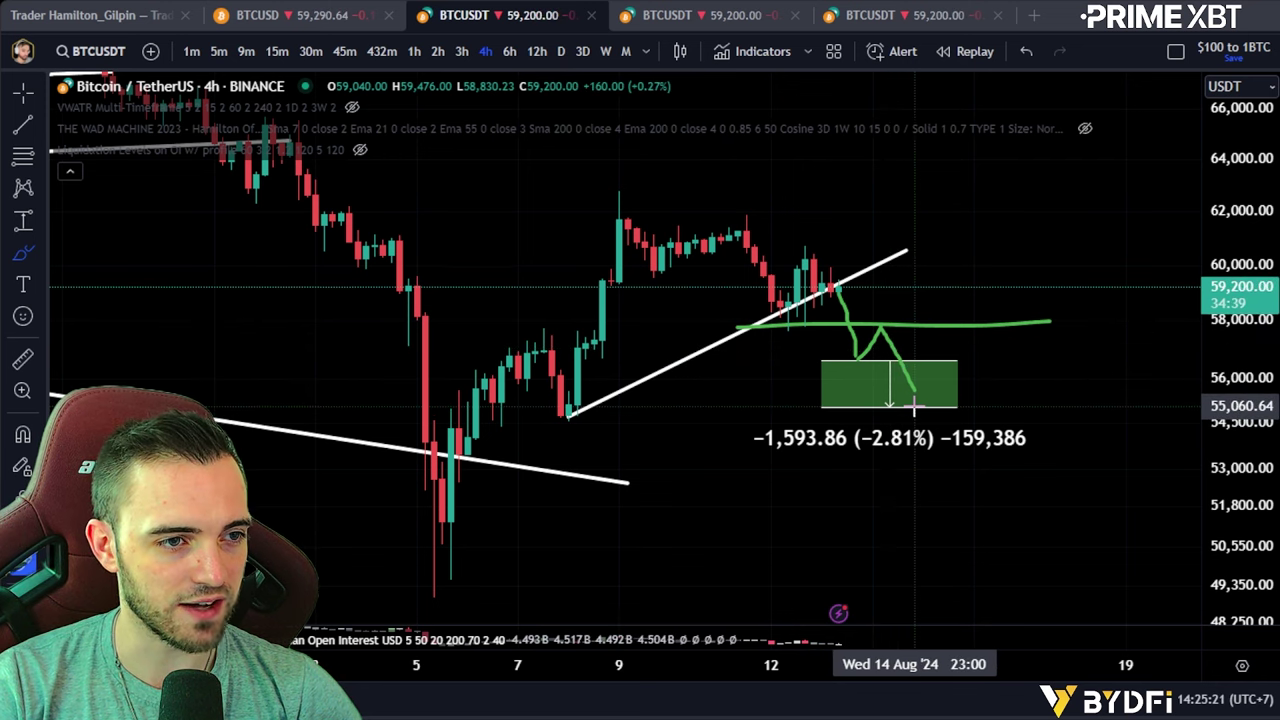
Draw a descending trend line from the 29 July high at about 69,639 across the August highs to about 57,205 on 18 August
scroll(1160, 187, down, 2)
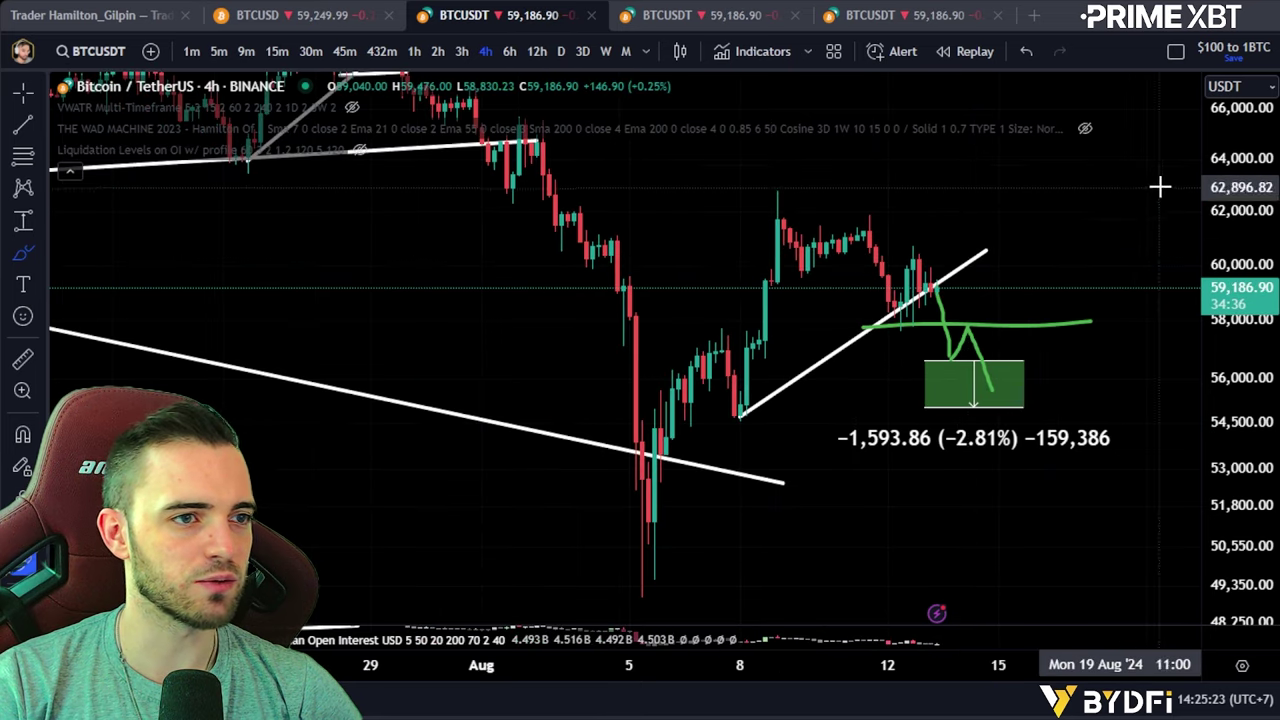
key(Escape)
drag(1009, 189, 977, 273)
drag(869, 244, 869, 272)
drag(1243, 203, 1243, 340)
drag(1034, 263, 1034, 285)
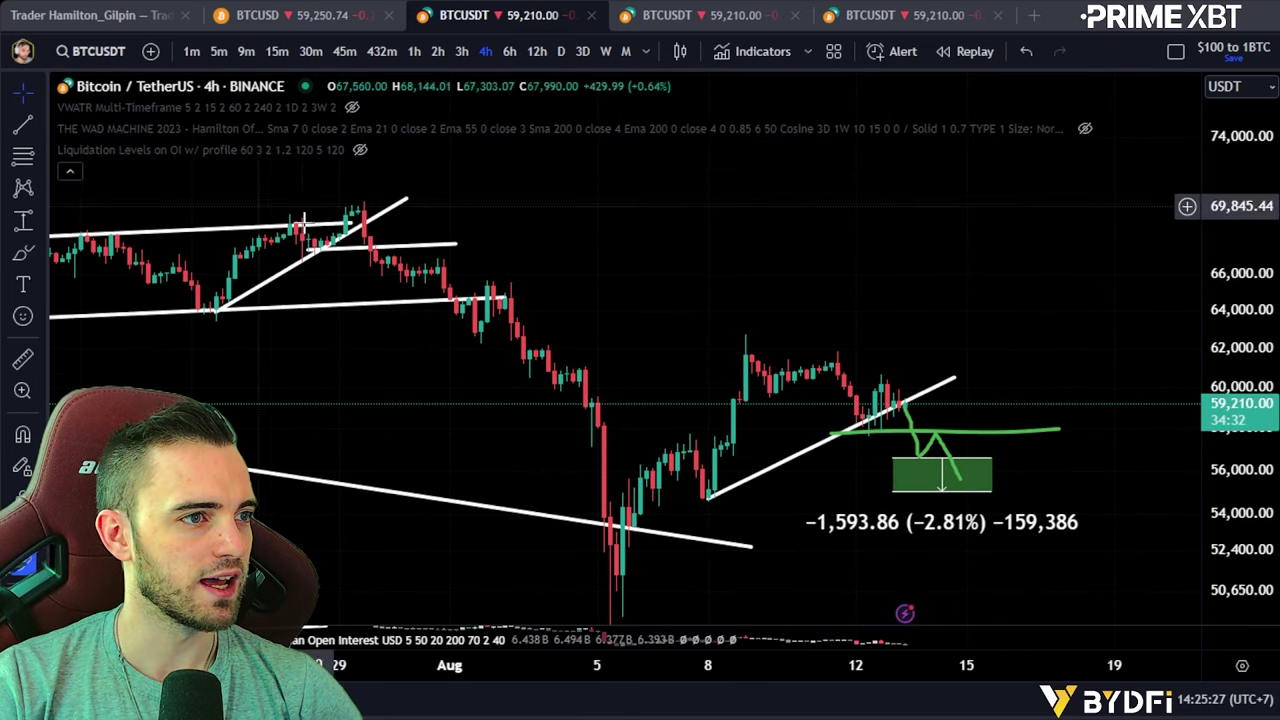
click(38, 123)
click(110, 97)
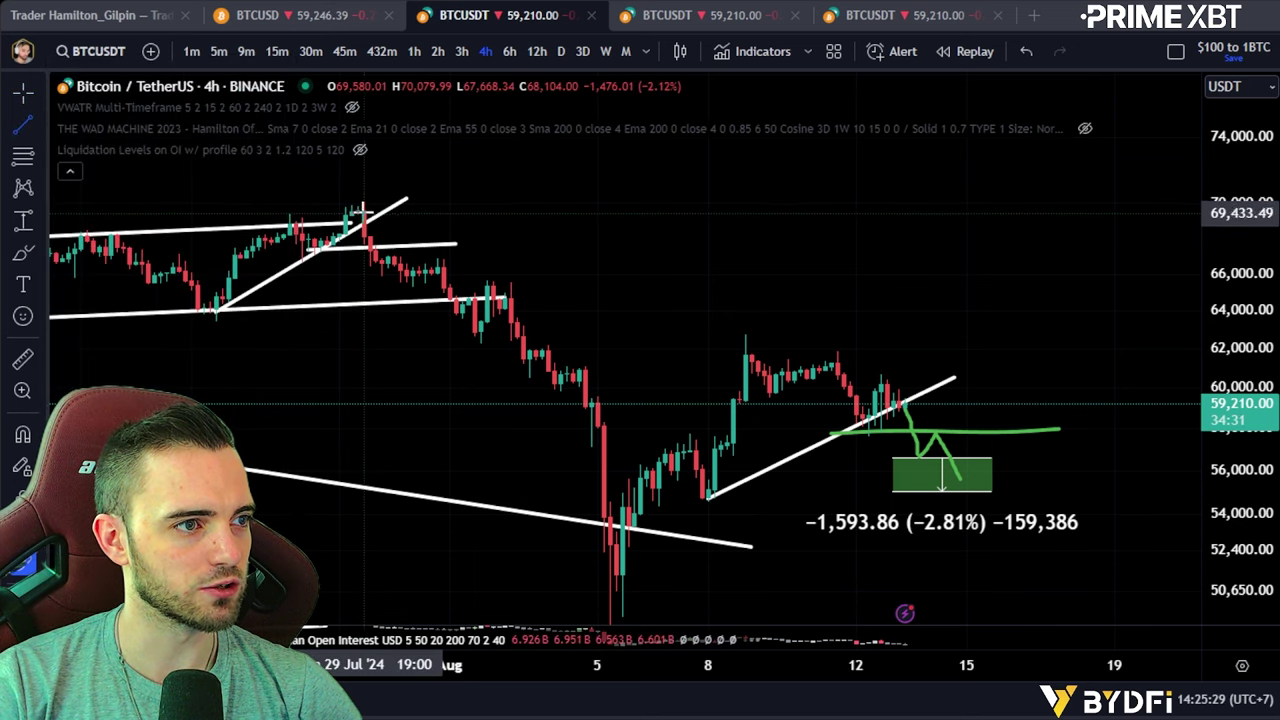
click(363, 210)
click(1077, 445)
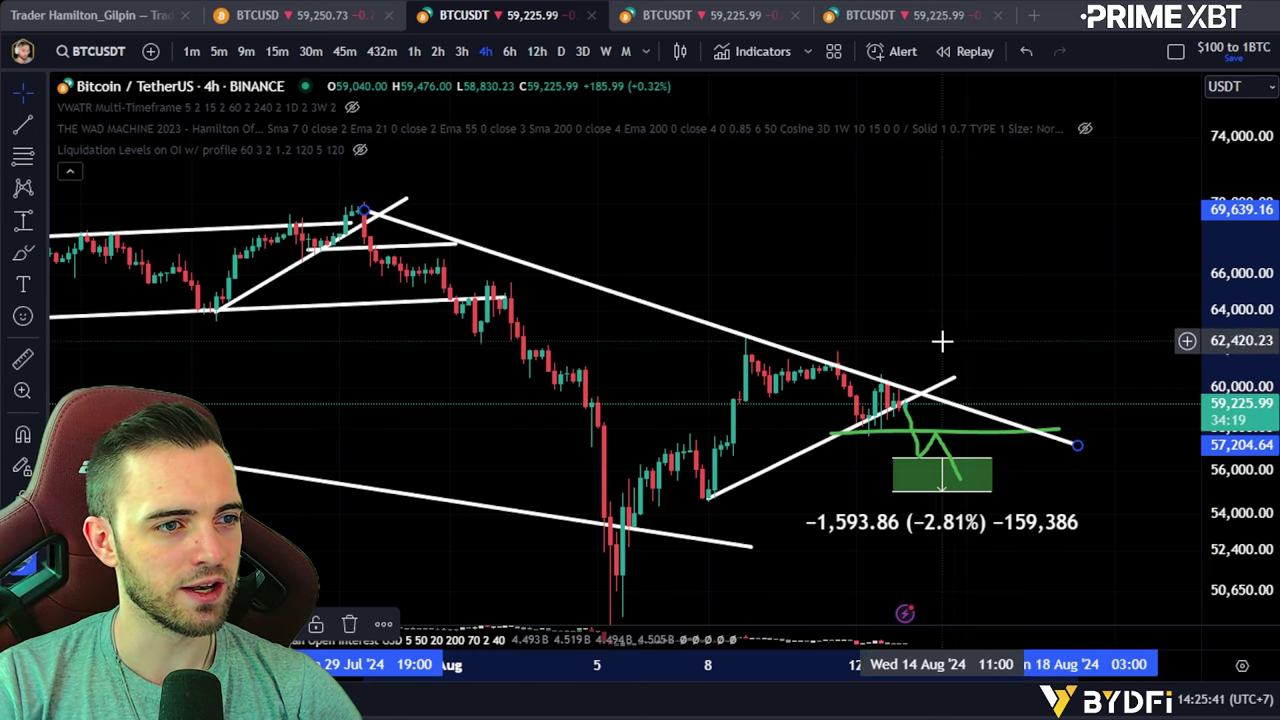
scroll(942, 342, up, 3)
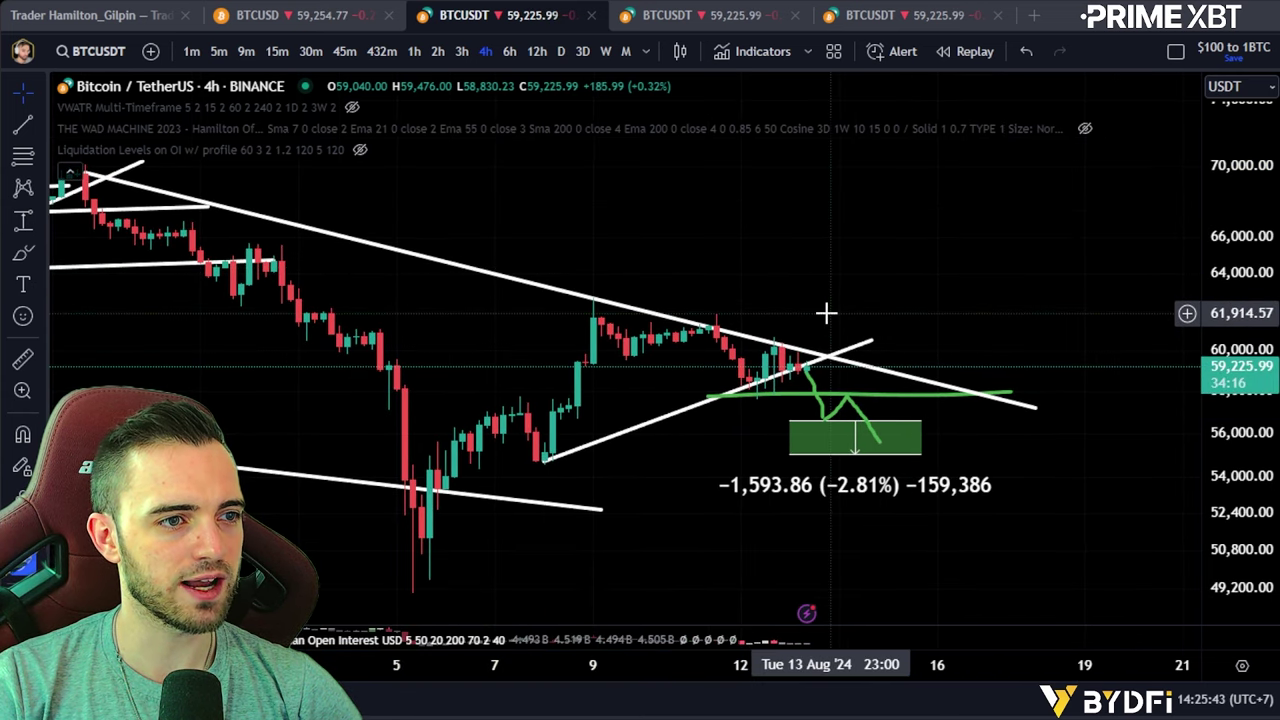
click(23, 252)
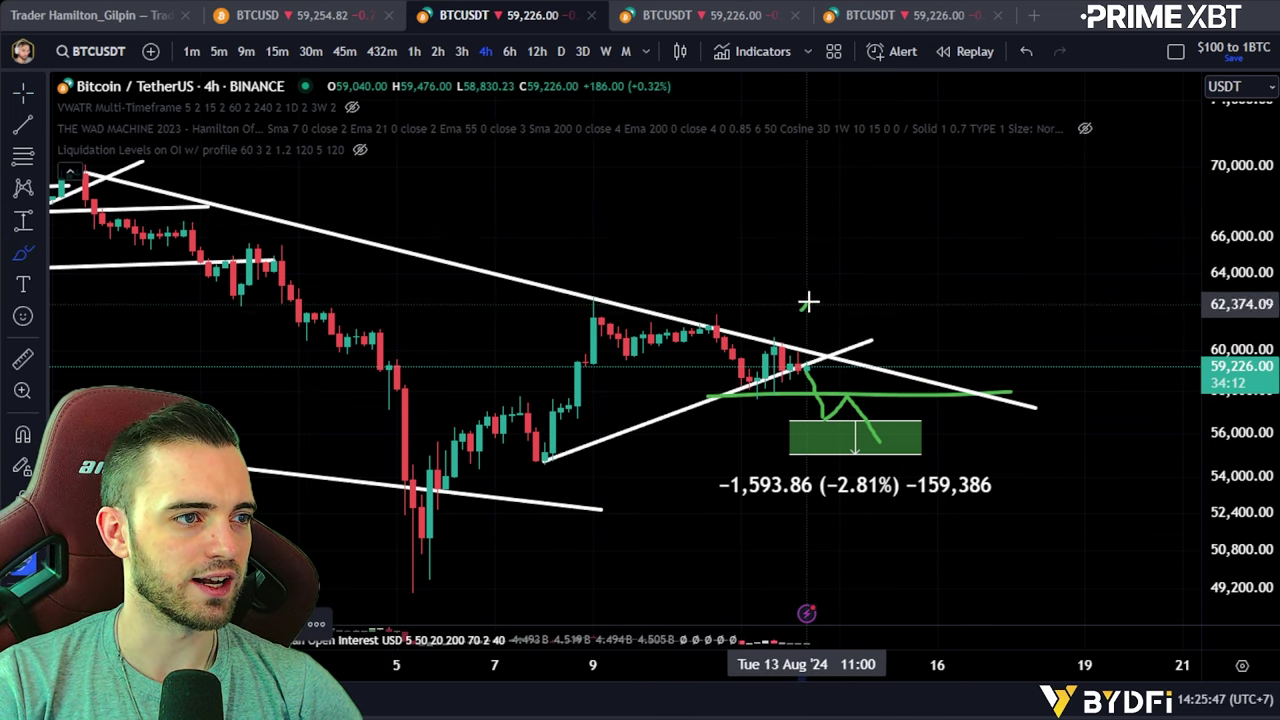
drag(800, 311, 835, 260)
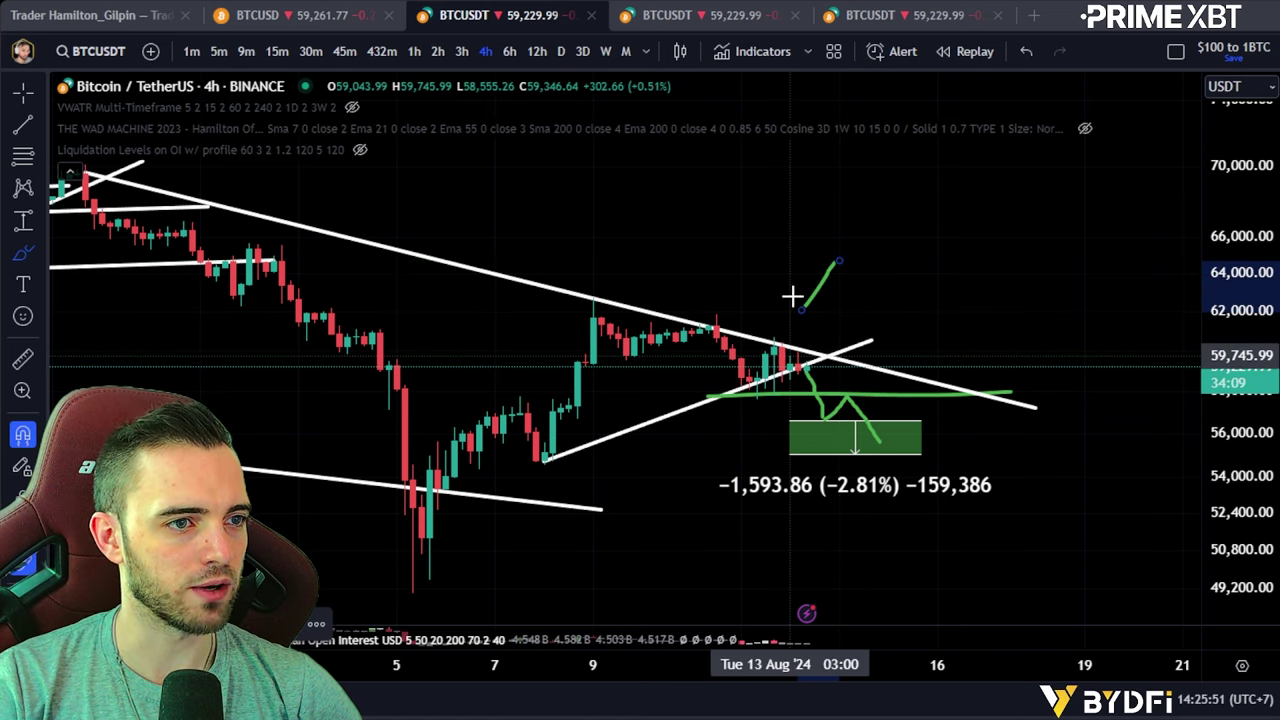
key(ctrl+z)
Measure an upside price range above the triangle from about 60,736 to 63,820 on the 4-hour chart
click(23, 220)
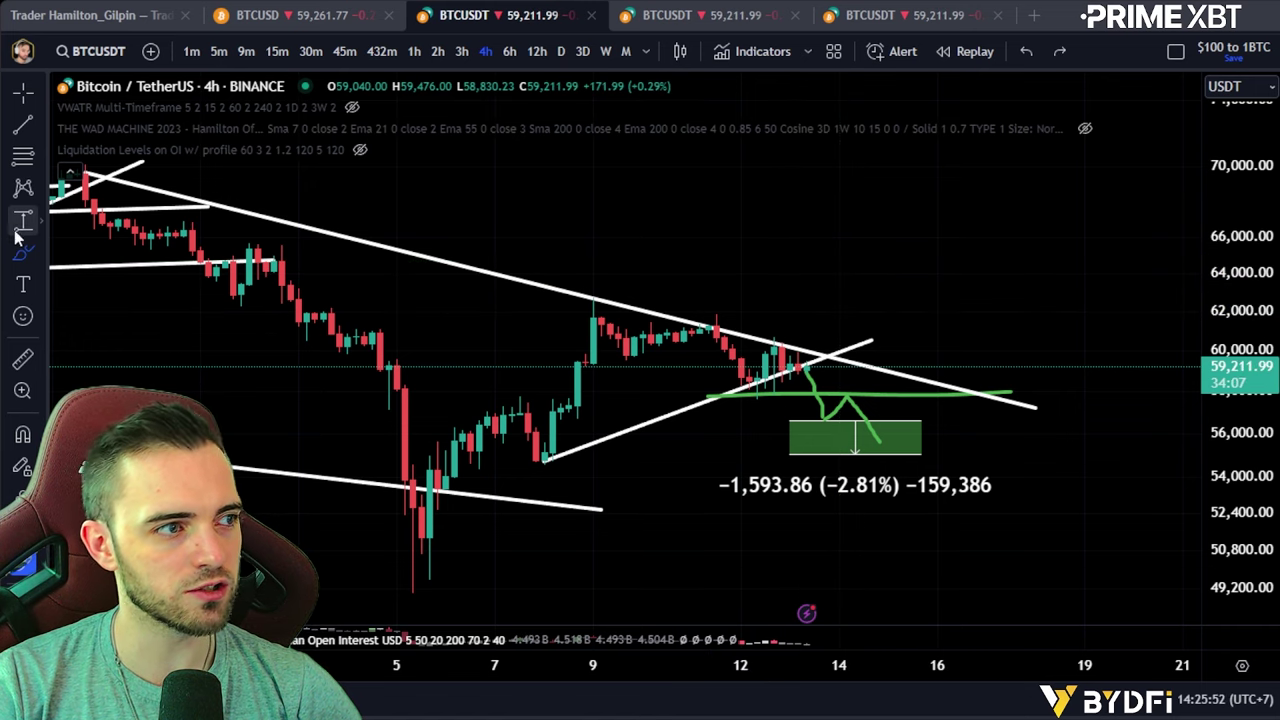
click(813, 336)
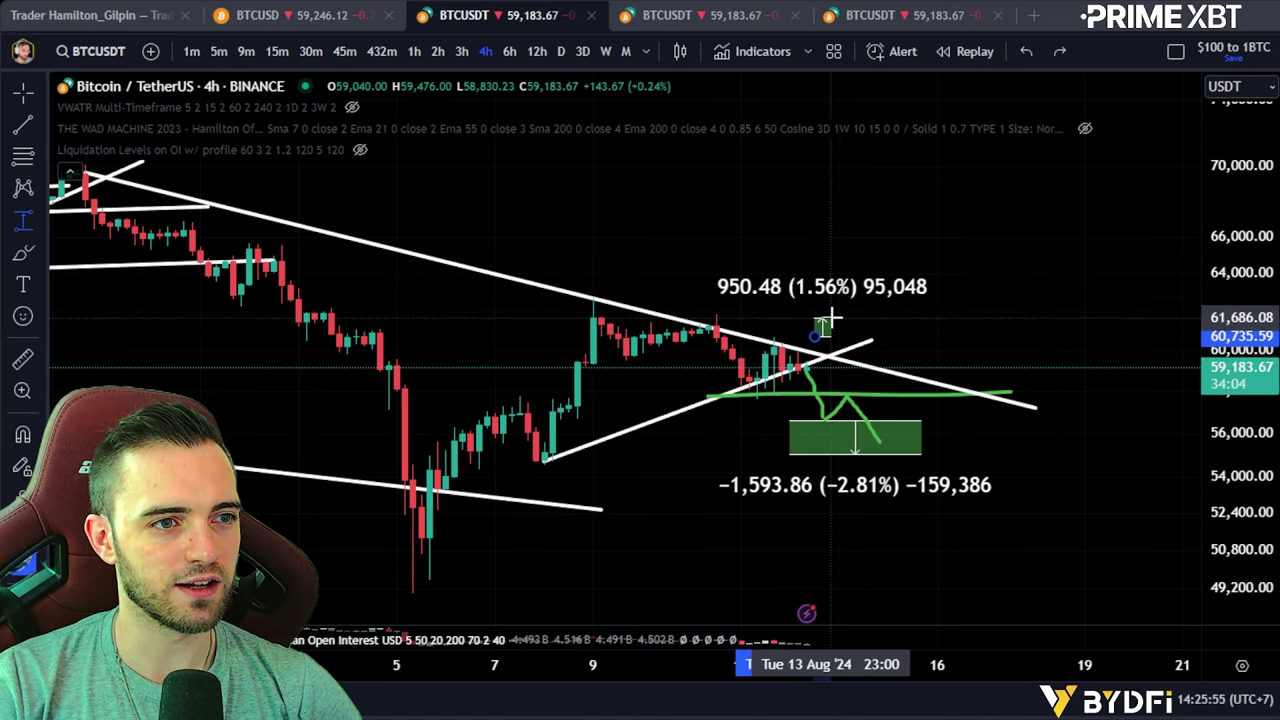
click(830, 318)
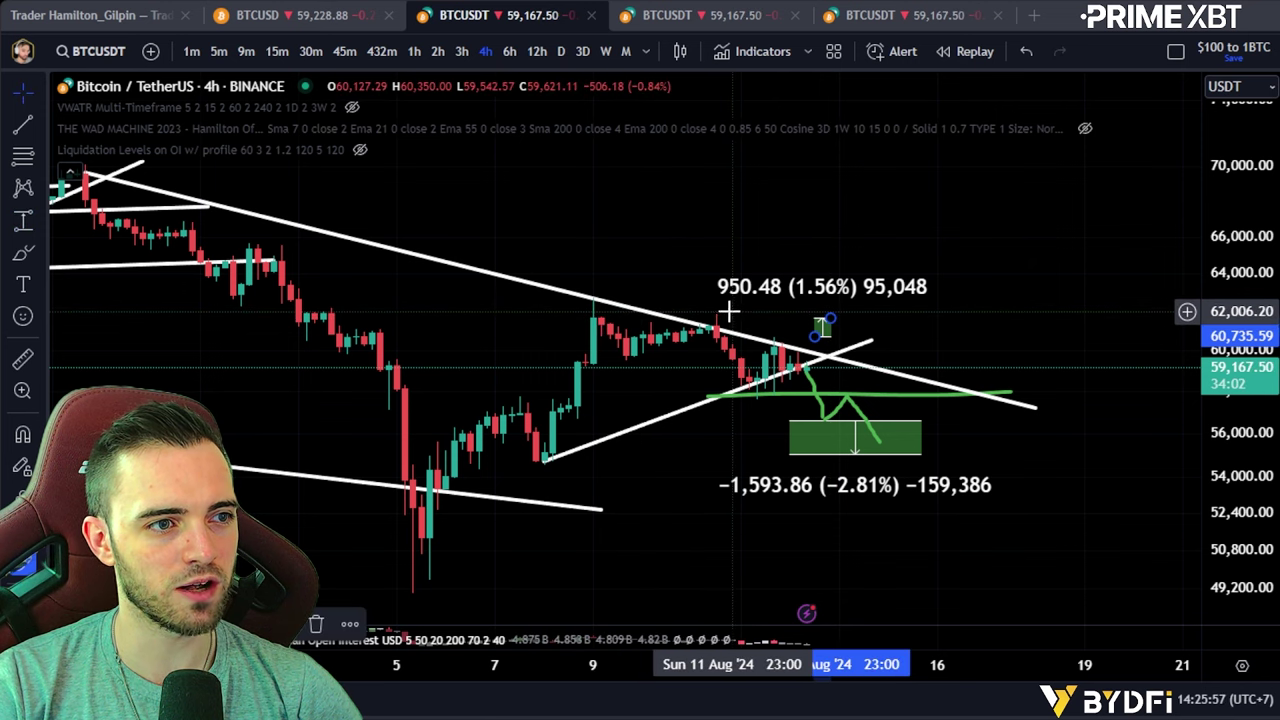
drag(830, 322, 840, 261)
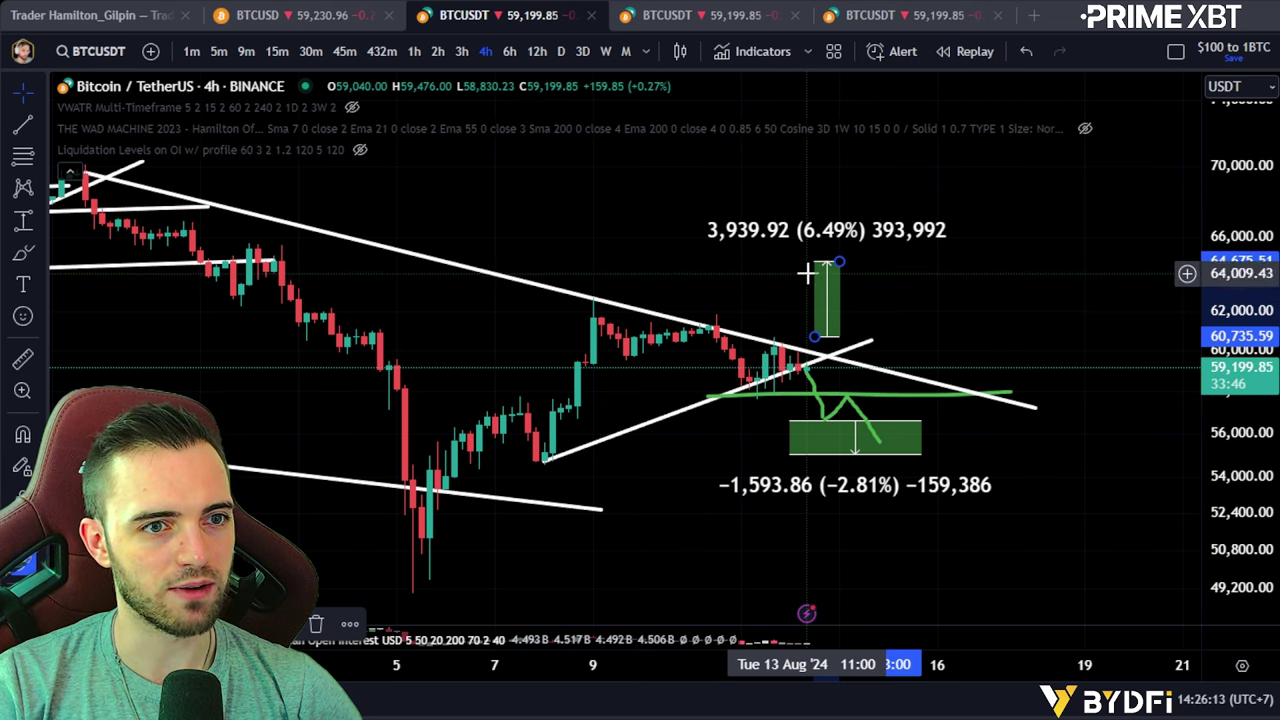
mouse_move(840, 262)
mouse_down()
mouse_move(840, 313)
mouse_move(842, 284)
mouse_up()
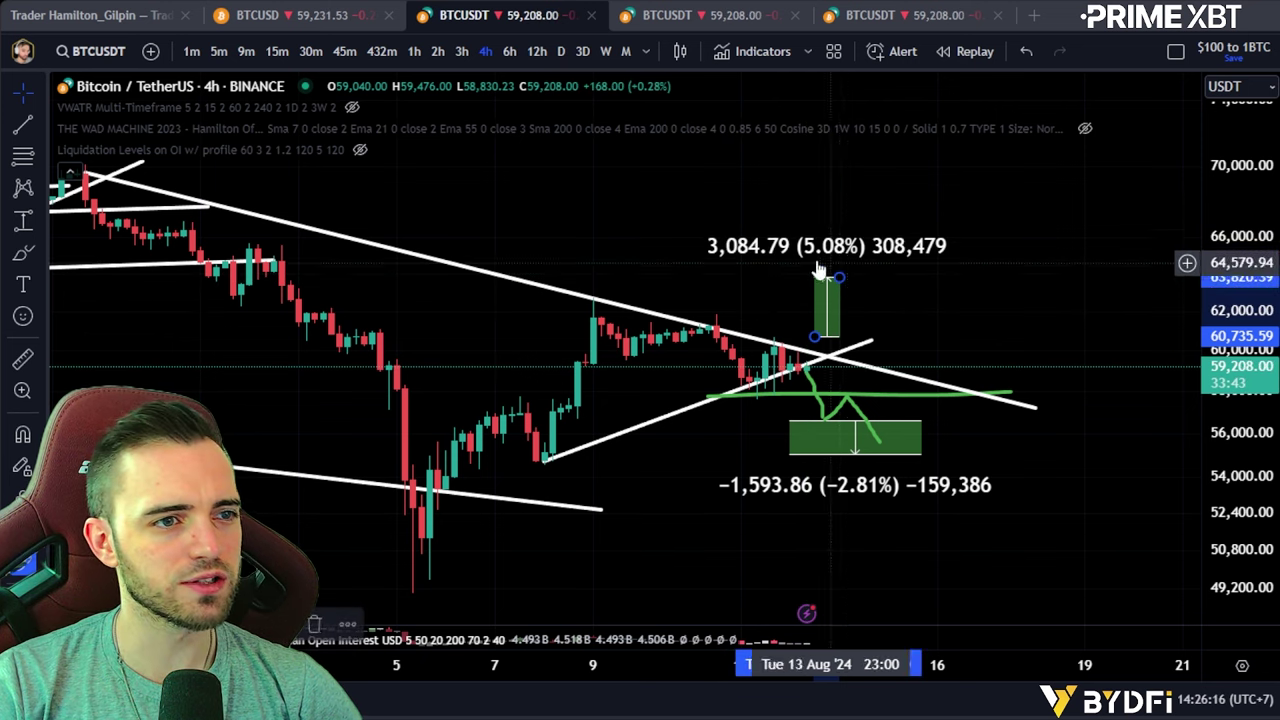
On the 1-hour BTCUSDT chart, shift the downside price range past the latest candle and shorten it to about 513 (0.87%)
click(662, 16)
scroll(965, 480, up, 3)
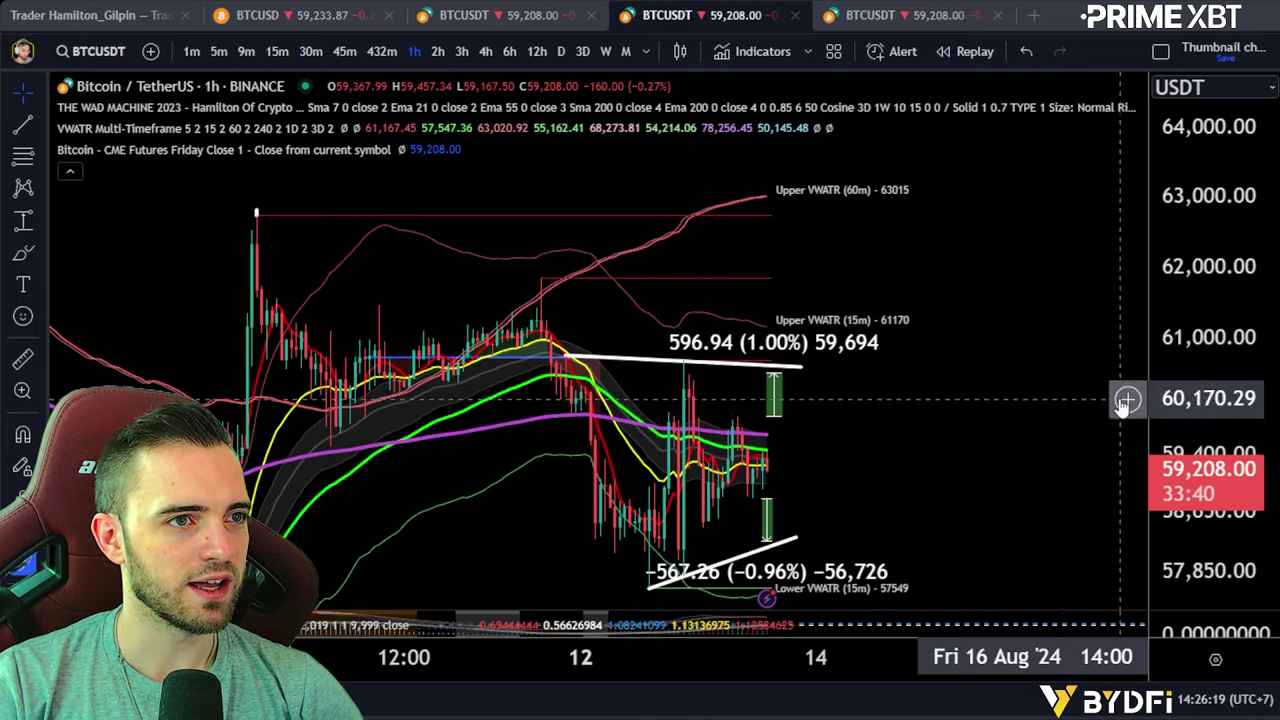
drag(965, 523, 1140, 416)
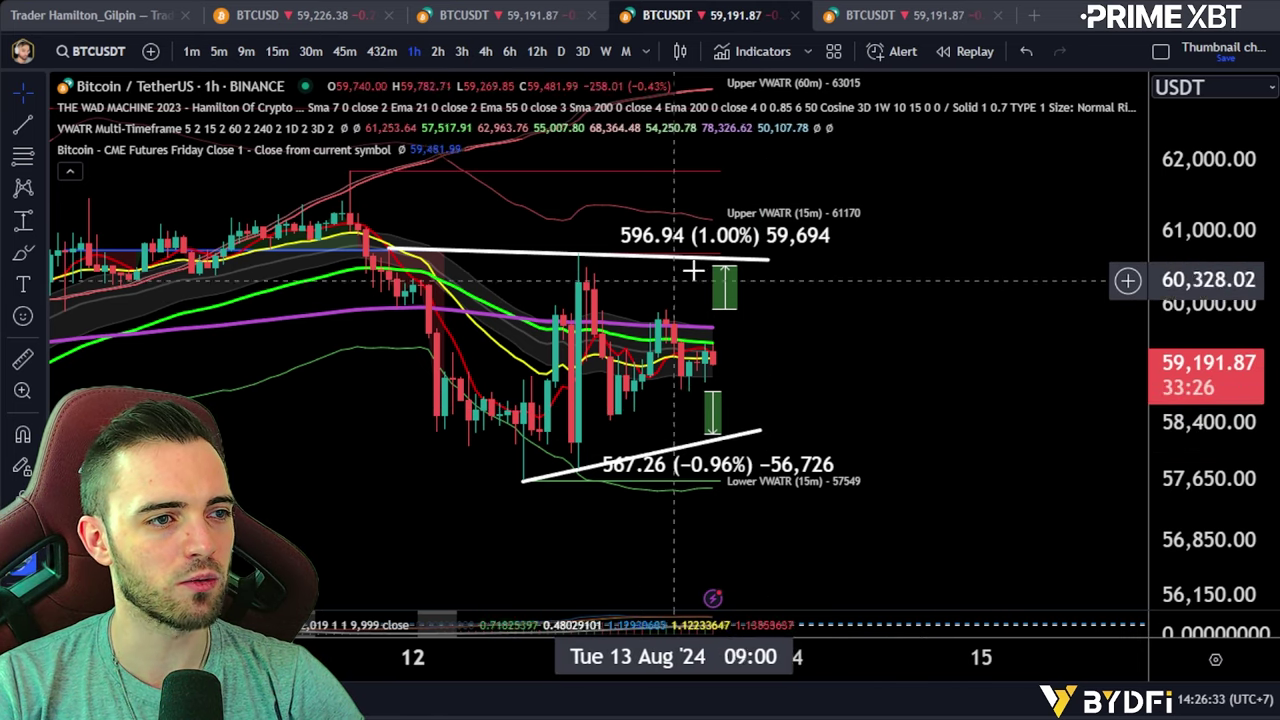
drag(714, 420, 736, 405)
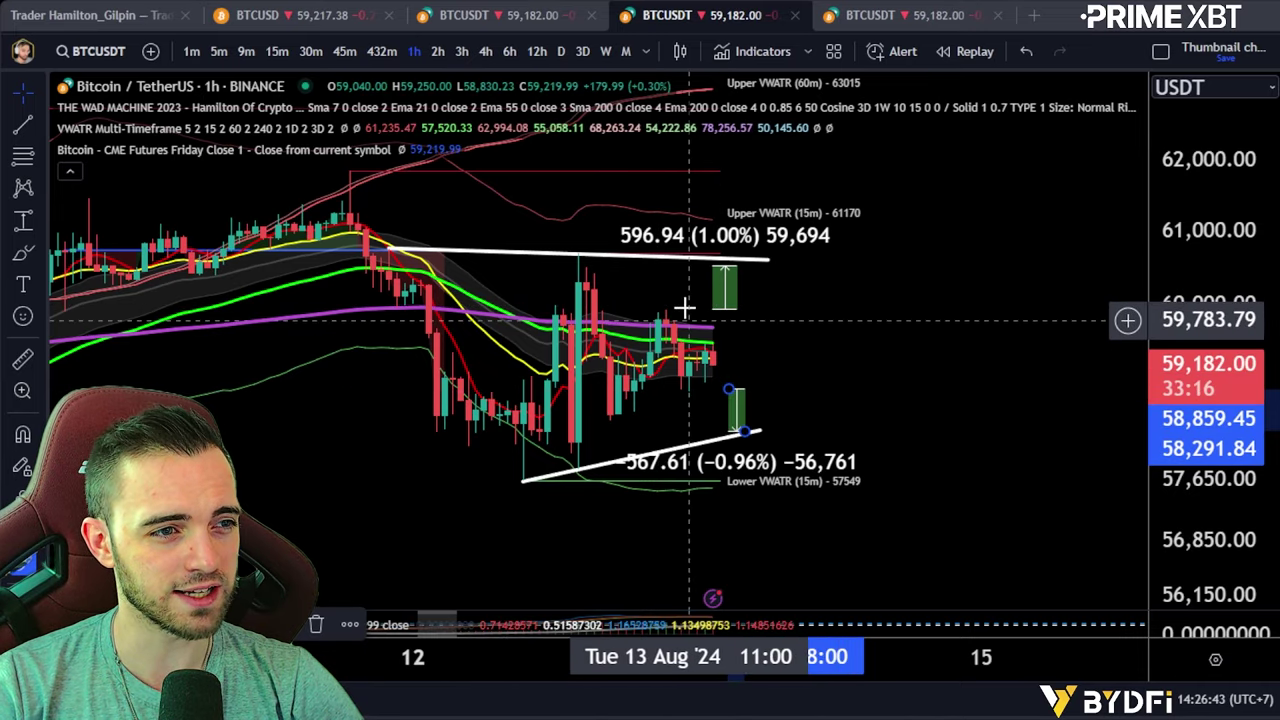
scroll(760, 400, down, 3)
scroll(795, 410, up, 5)
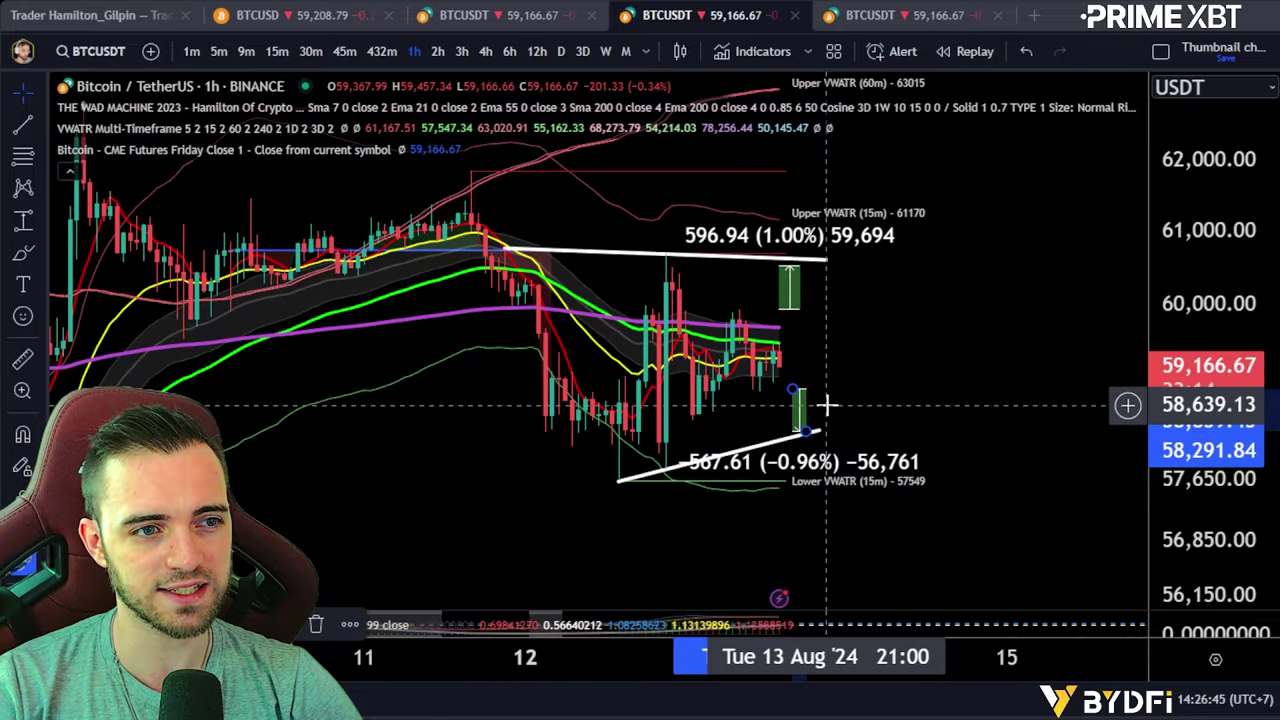
scroll(806, 402, down, 1)
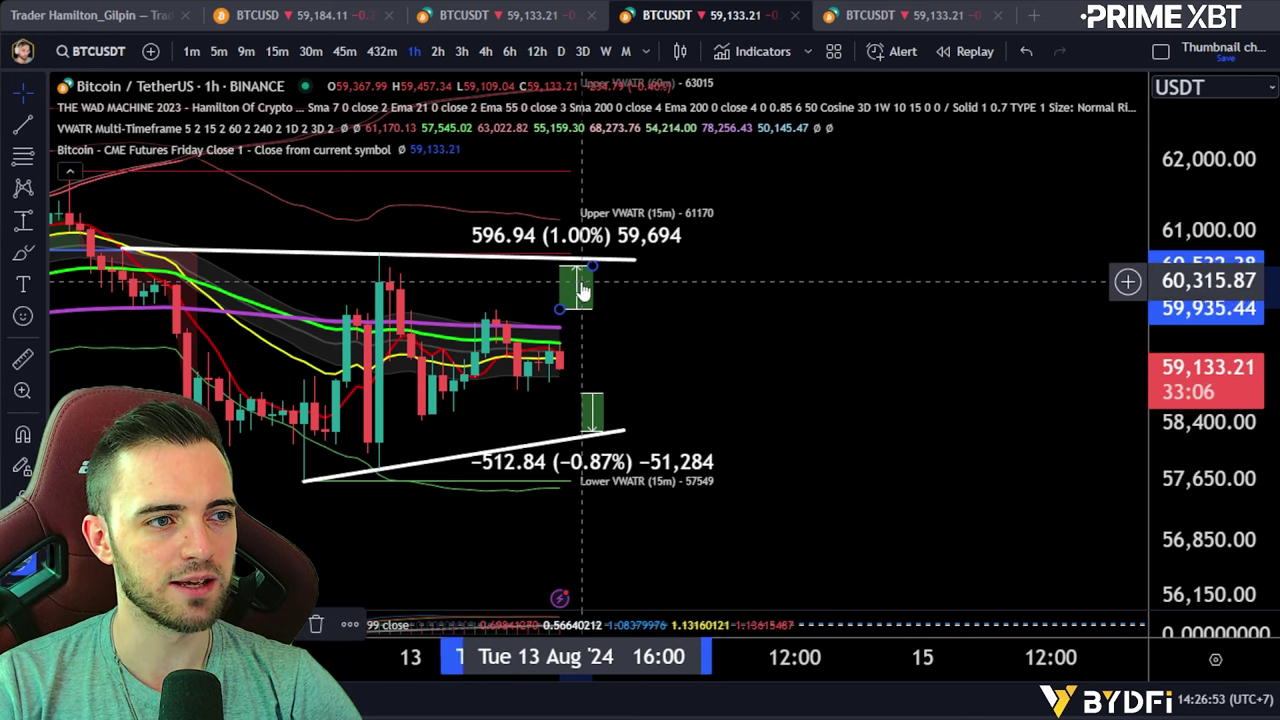
Move the upside price range further past the latest candle so it spans about 59,984 to 60,581 under the upper trend line
drag(582, 281, 616, 278)
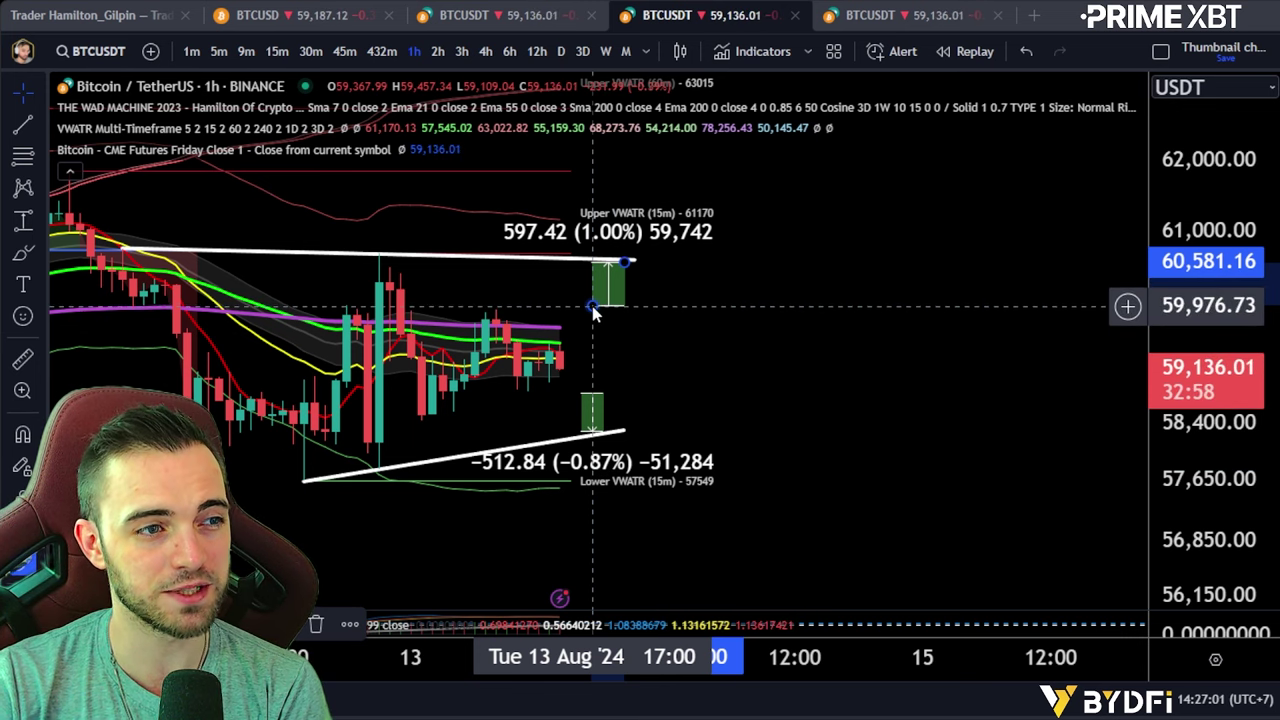
click(592, 306)
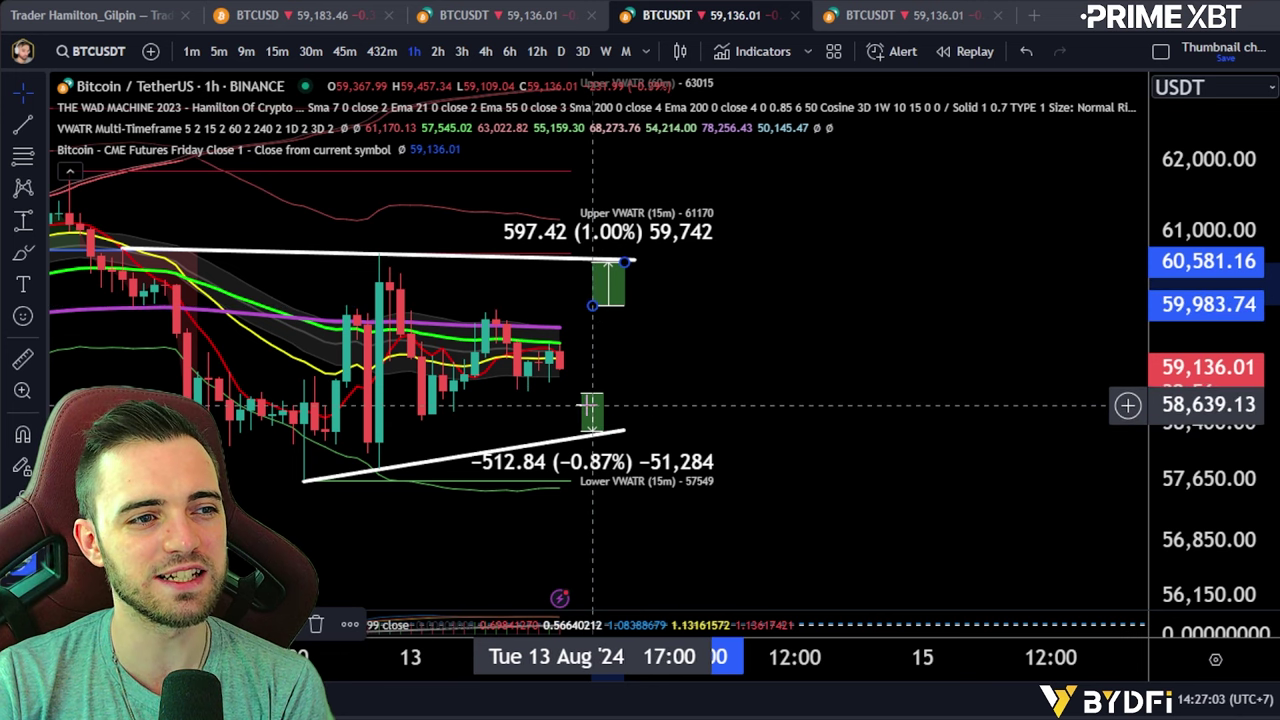
click(591, 304)
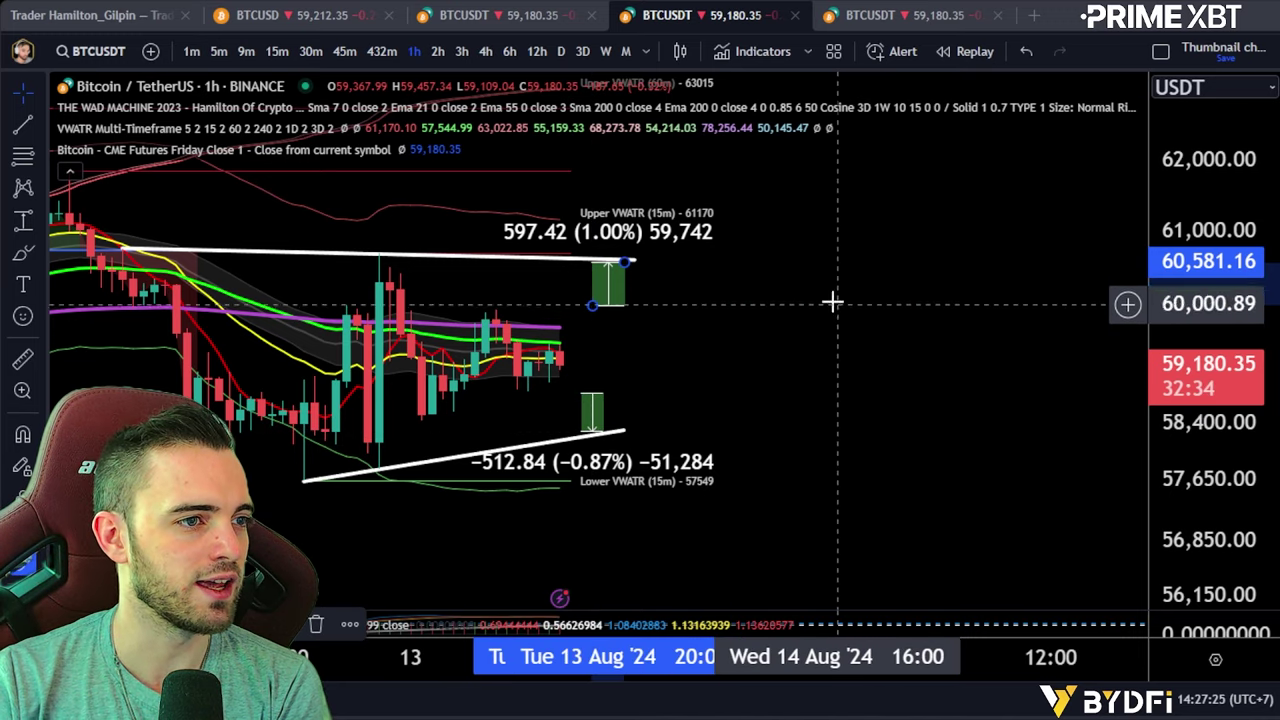
Enlarge the BMV3.2 indicator pane on the 1-hour chart to examine its lines and histogram, and collapse it again
scroll(886, 409, up, 3)
drag(723, 403, 980, 388)
drag(786, 611, 700, 252)
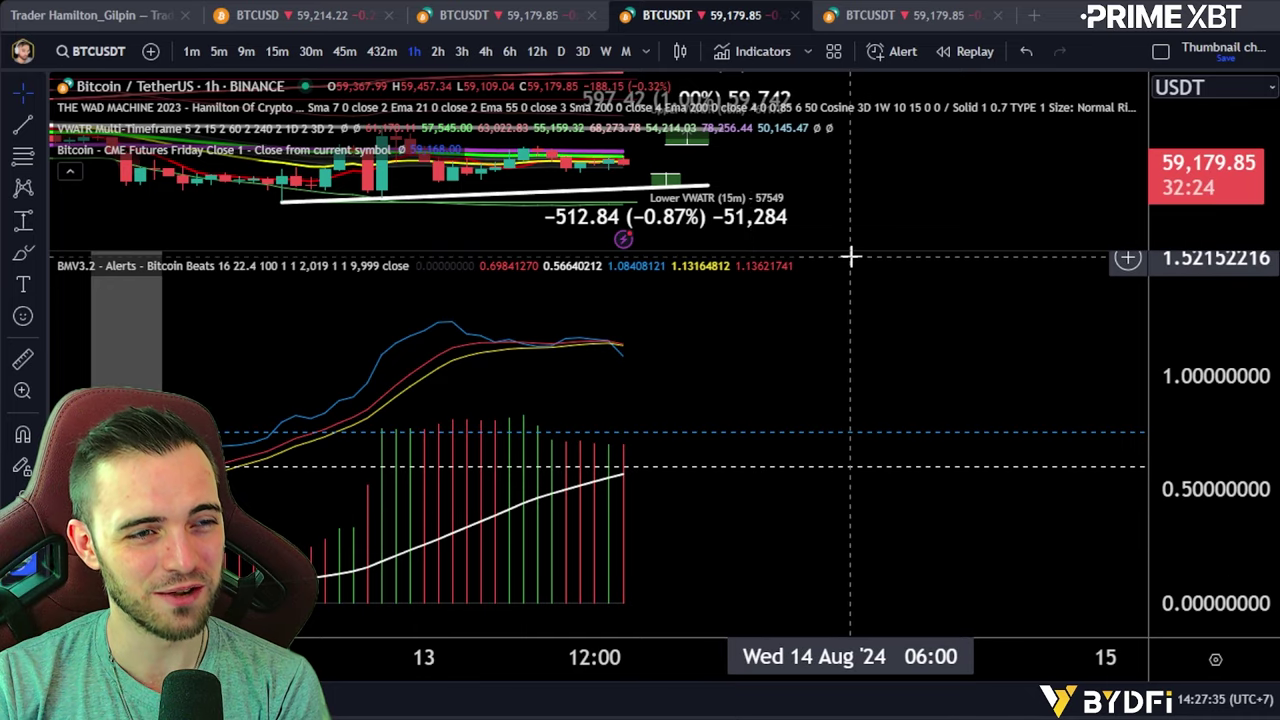
drag(852, 249, 757, 252)
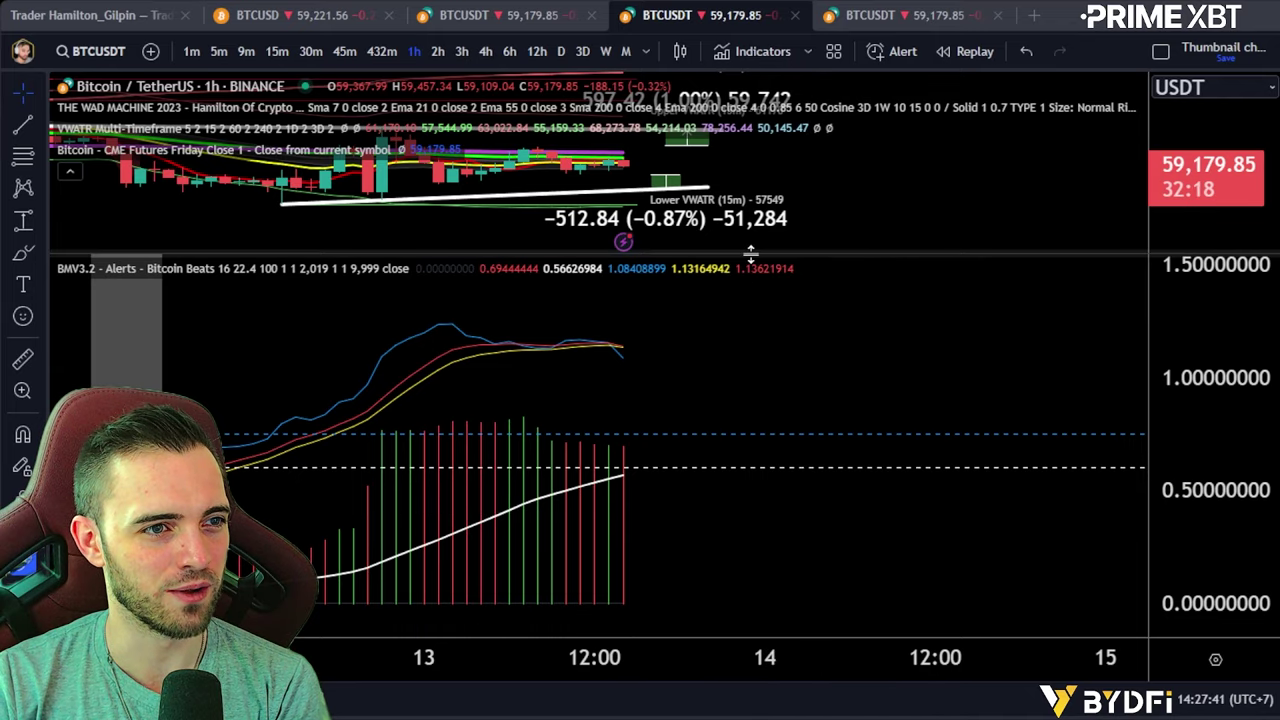
drag(751, 254, 752, 612)
scroll(557, 423, down, 3)
drag(1016, 432, 831, 320)
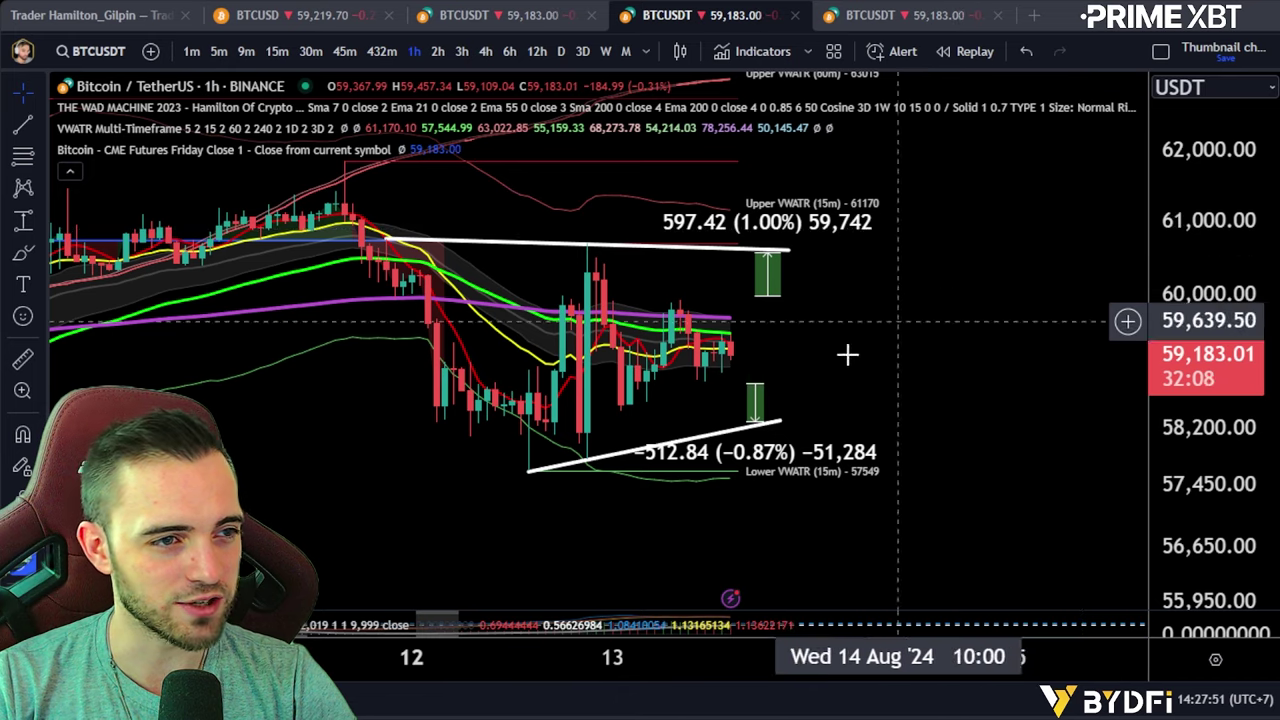
Check the lower VWATR levels beneath the 1-hour pattern and return to the 4-hour BTCUSDT chart
click(29, 228)
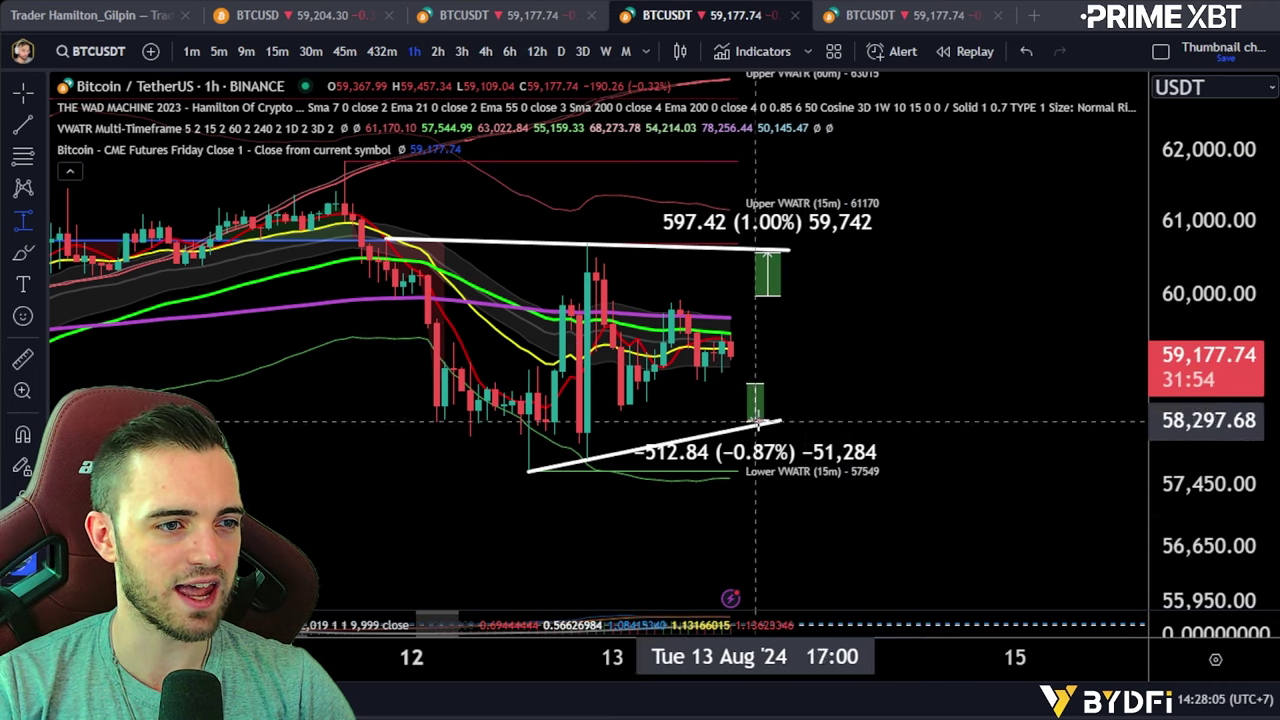
drag(1154, 171, 1050, 419)
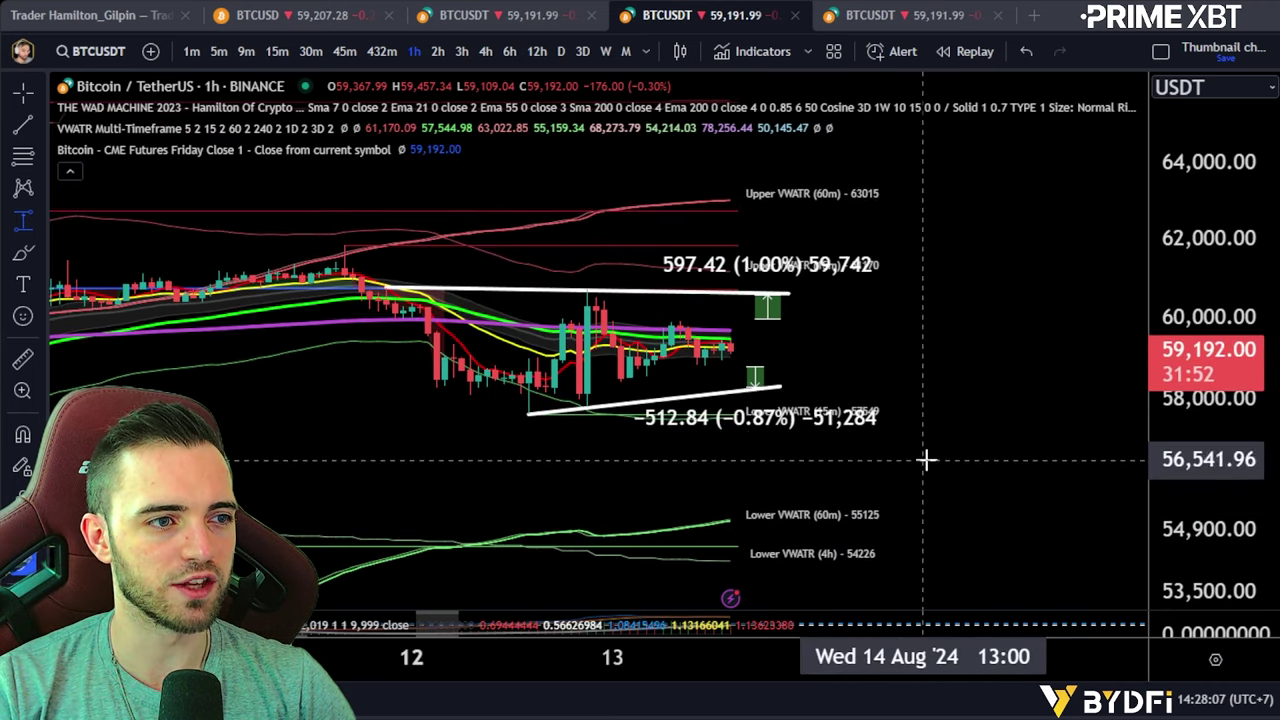
scroll(924, 459, down, 3)
click(500, 15)
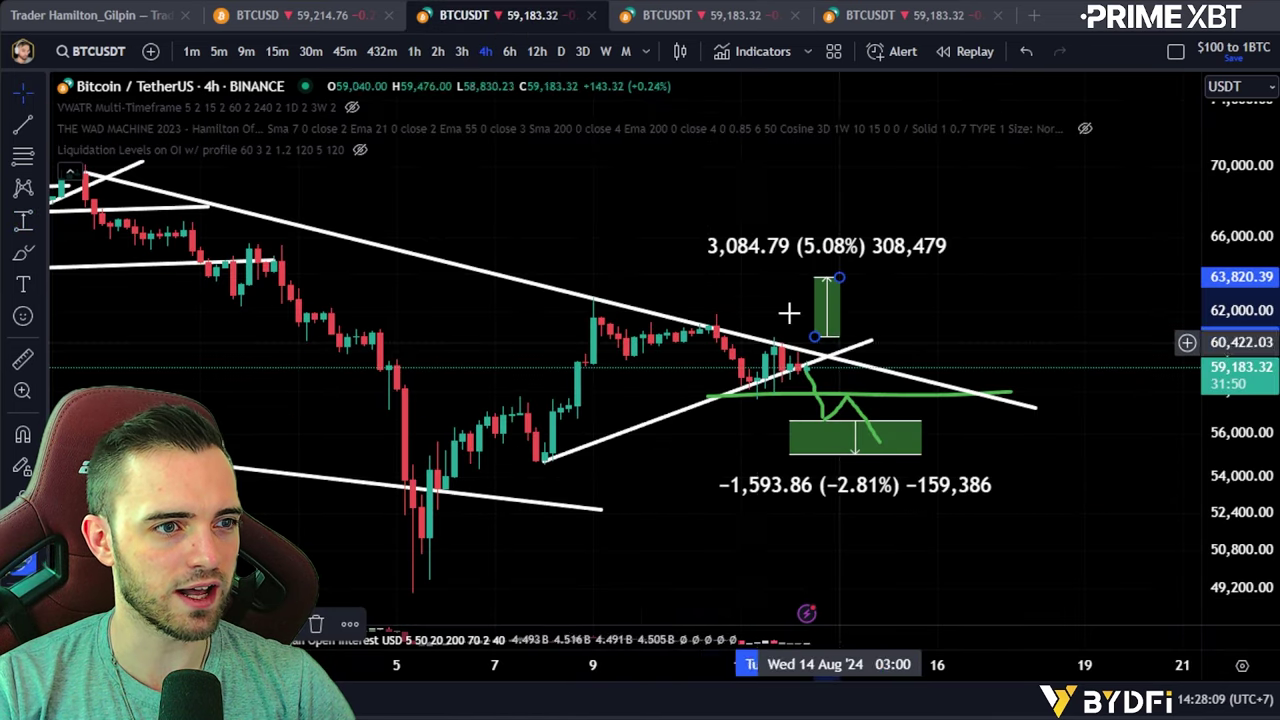
Enlarge the hash ribbons pane on the daily BTCUSD chart and delete the green brush path after the latest values
click(262, 15)
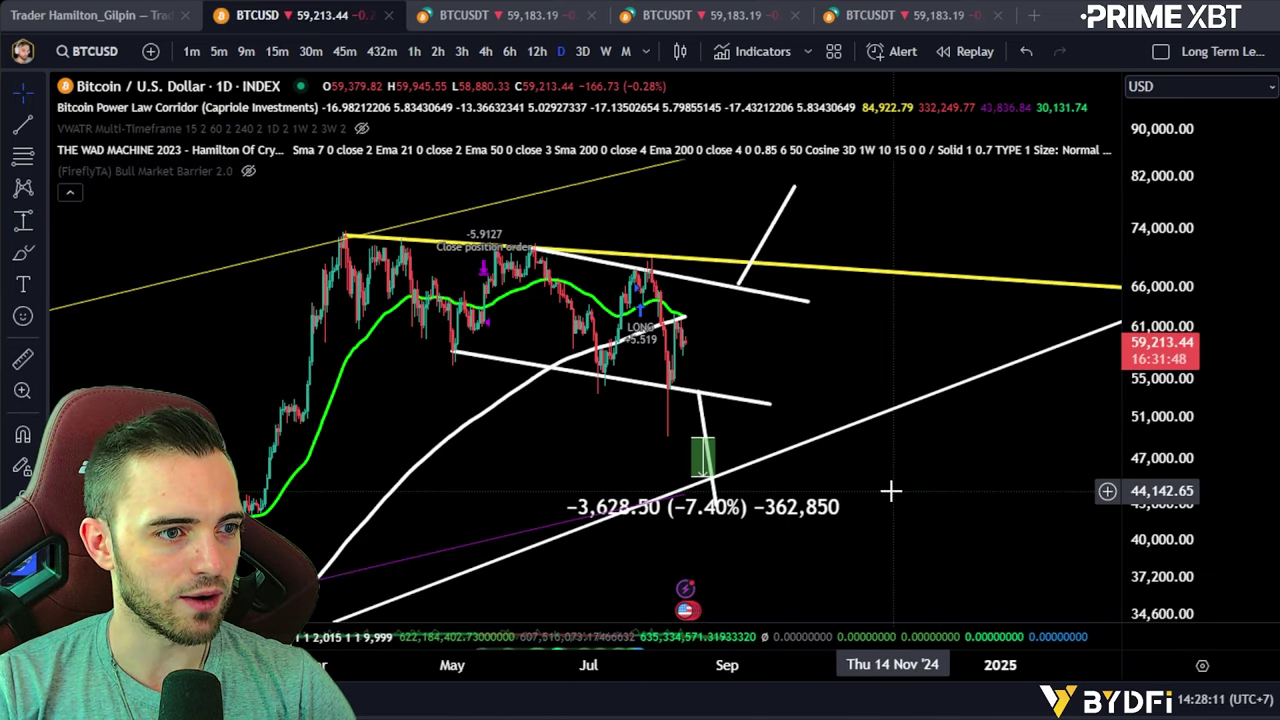
drag(833, 624, 845, 214)
scroll(857, 383, down, 1)
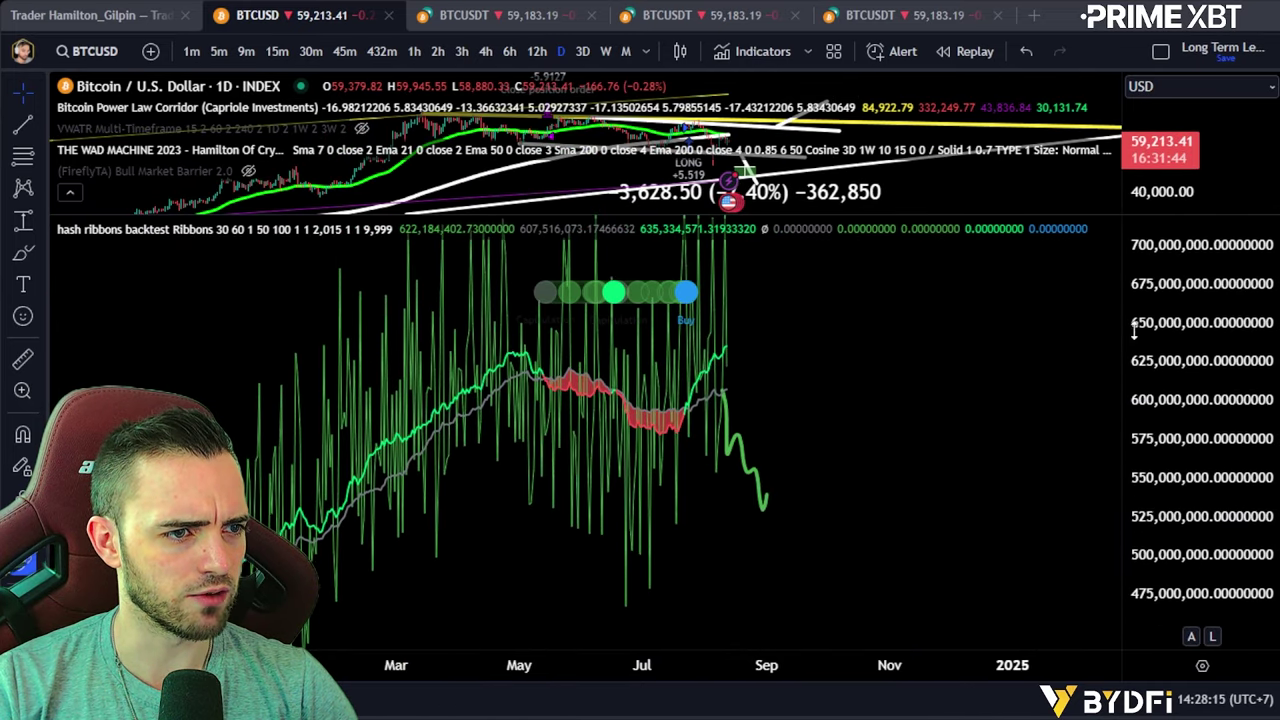
scroll(860, 502, up, 5)
right_click(850, 502)
click(534, 488)
key(Delete)
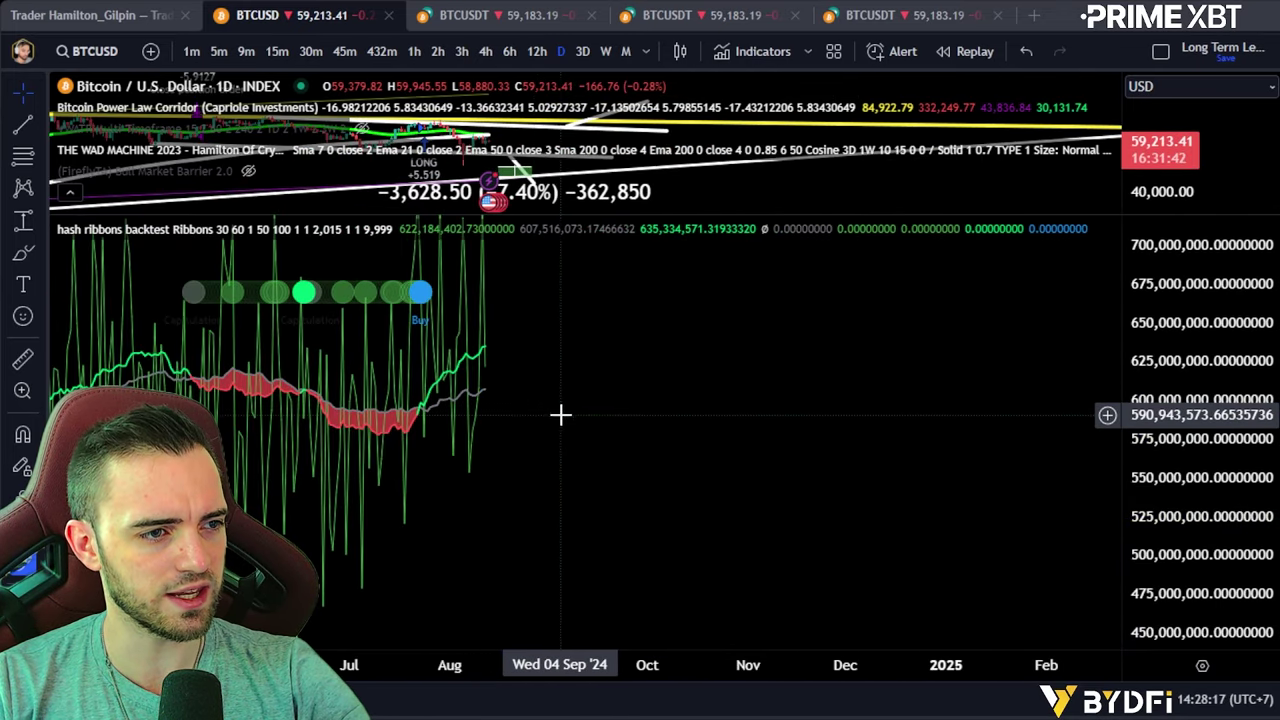
Examine the hash rate spikes and the ribbon lines from mid-July to 12 August at close range
drag(560, 415, 729, 486)
scroll(920, 560, up, 6)
drag(824, 458, 1029, 500)
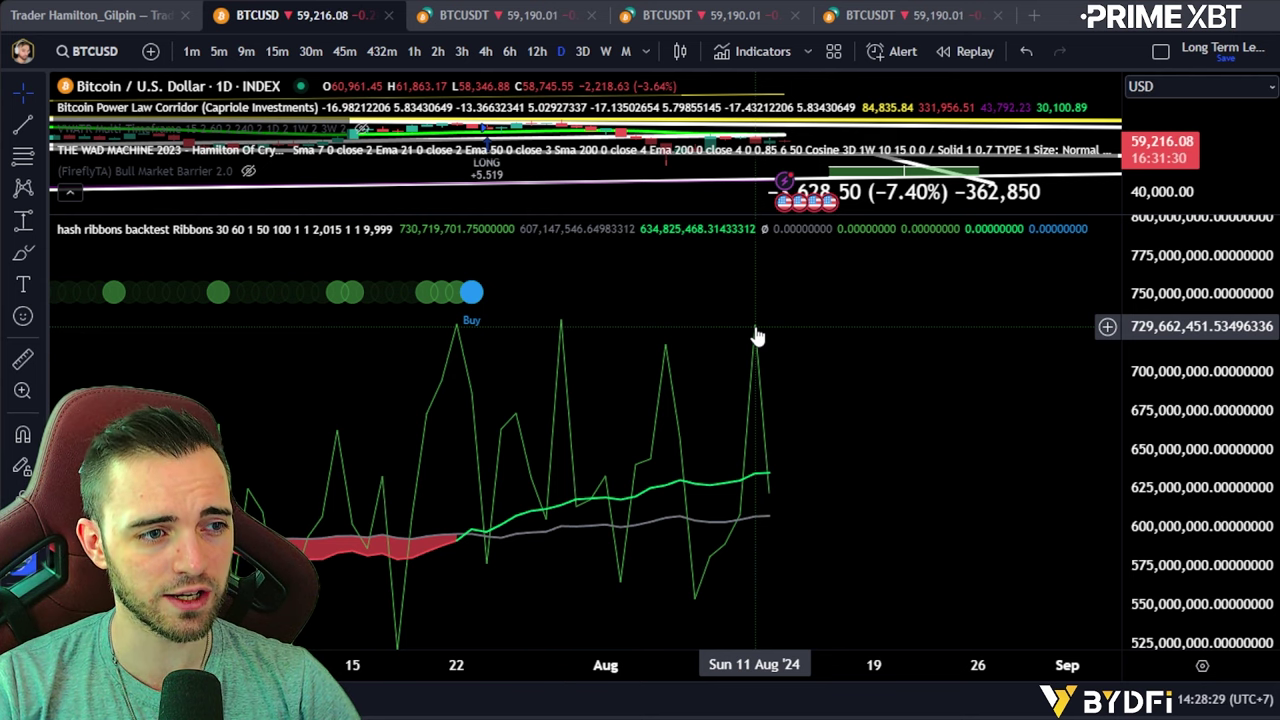
drag(819, 363, 859, 425)
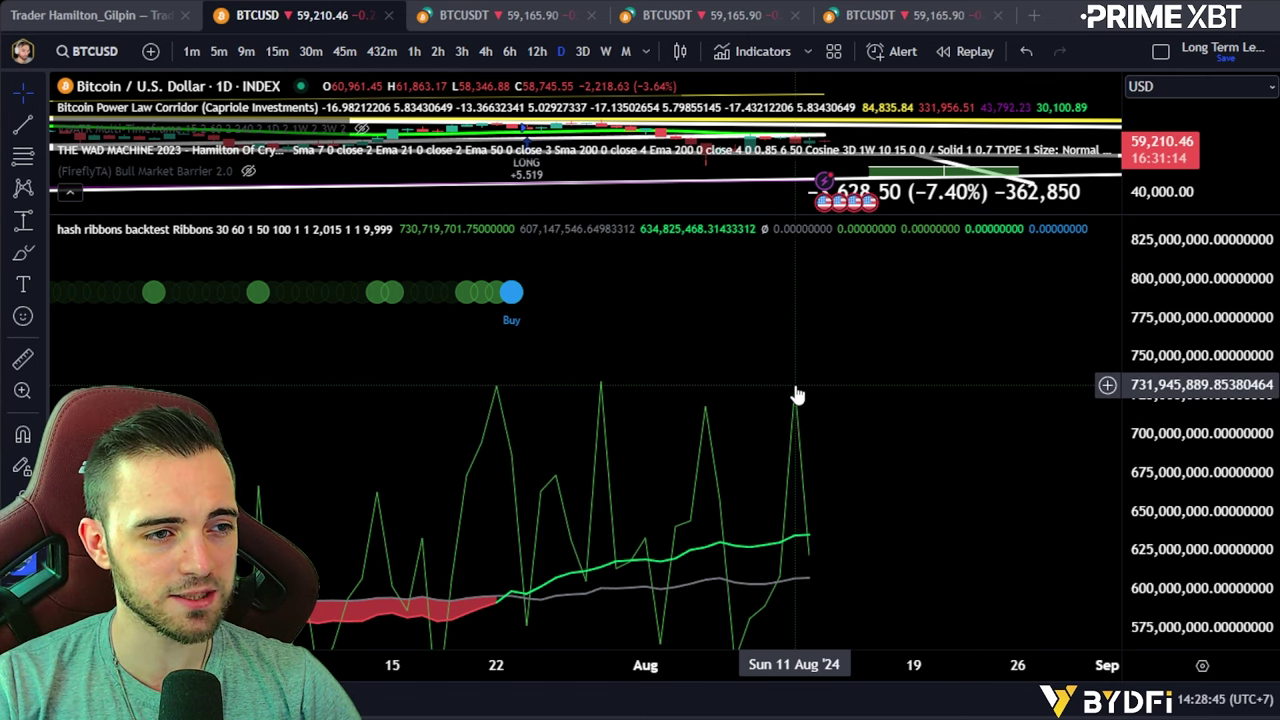
drag(908, 534, 897, 454)
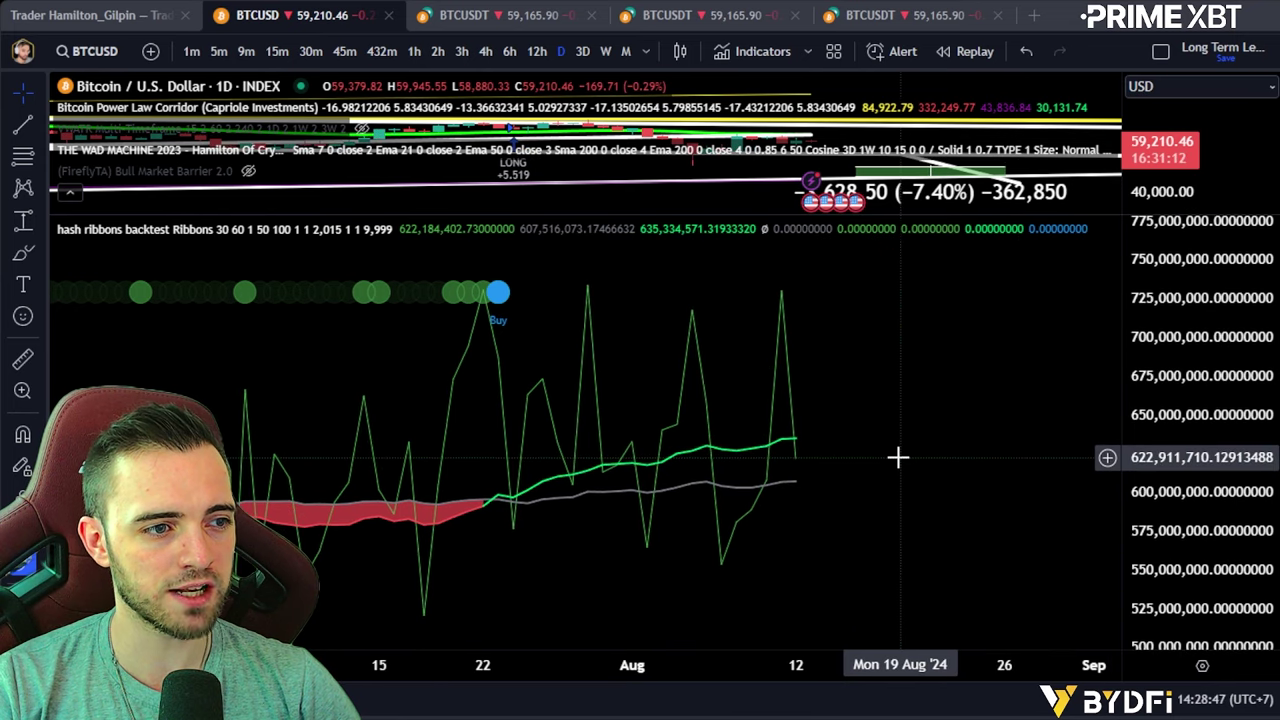